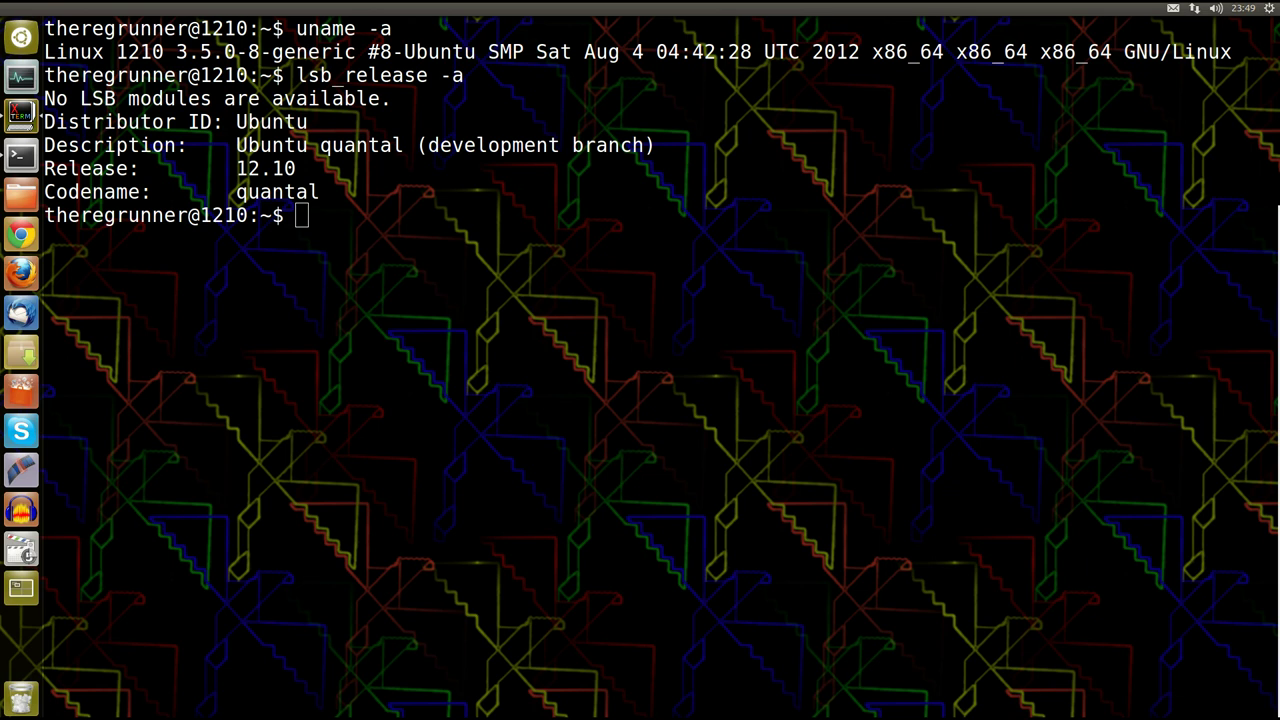
# - Quit the Terminal with Beenden from its launcher, leaving the bare Ubuntu desktop
pyautogui.click(488, 158)
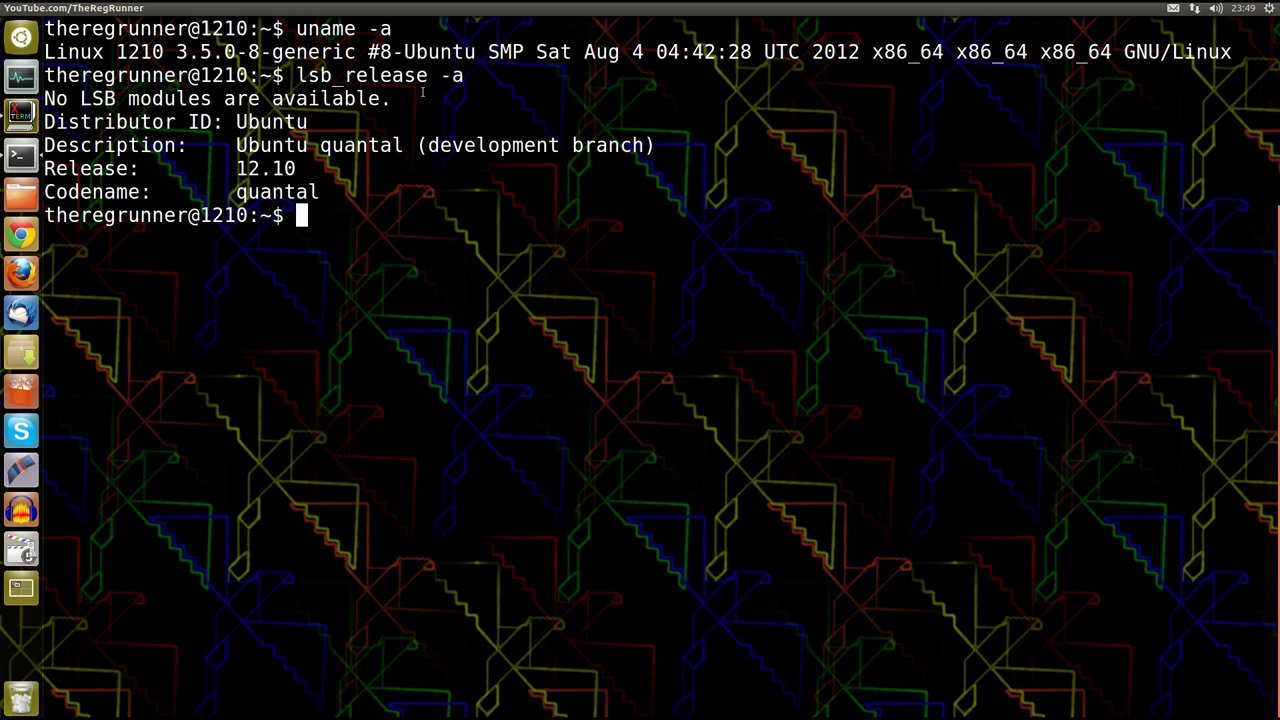
pyautogui.rightClick(21, 155)
pyautogui.click(110, 216)
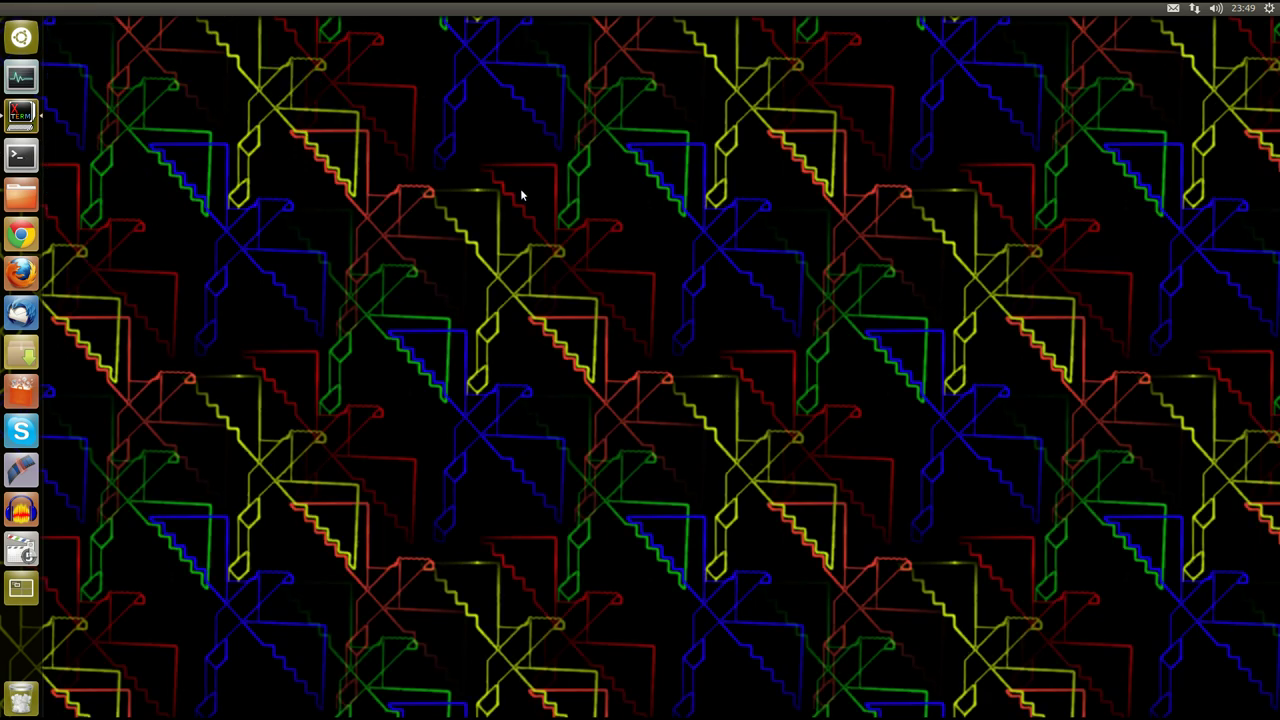
# - Place qunatal.jpg on the desktop and open it with GIMP Bildbearbeitung
pyautogui.click(1243, 8)
pyautogui.moveTo(971, 325); pyautogui.dragTo(377, 273)
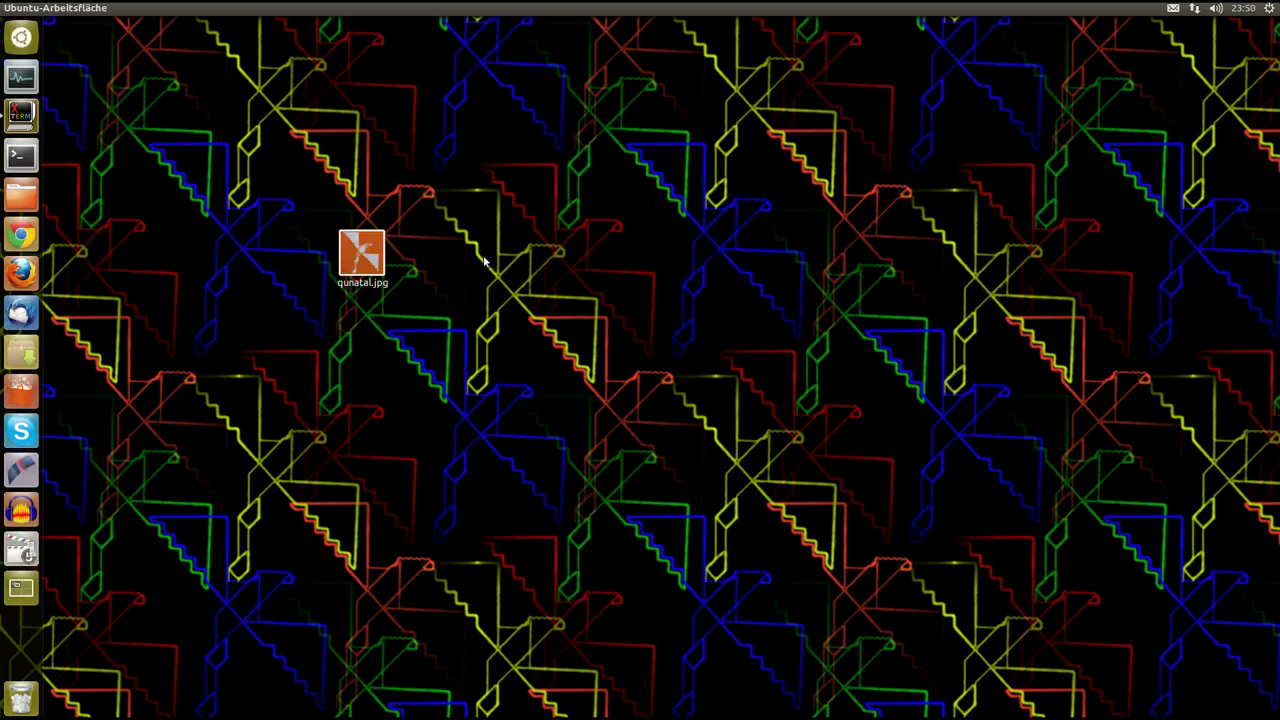
pyautogui.rightClick(368, 248)
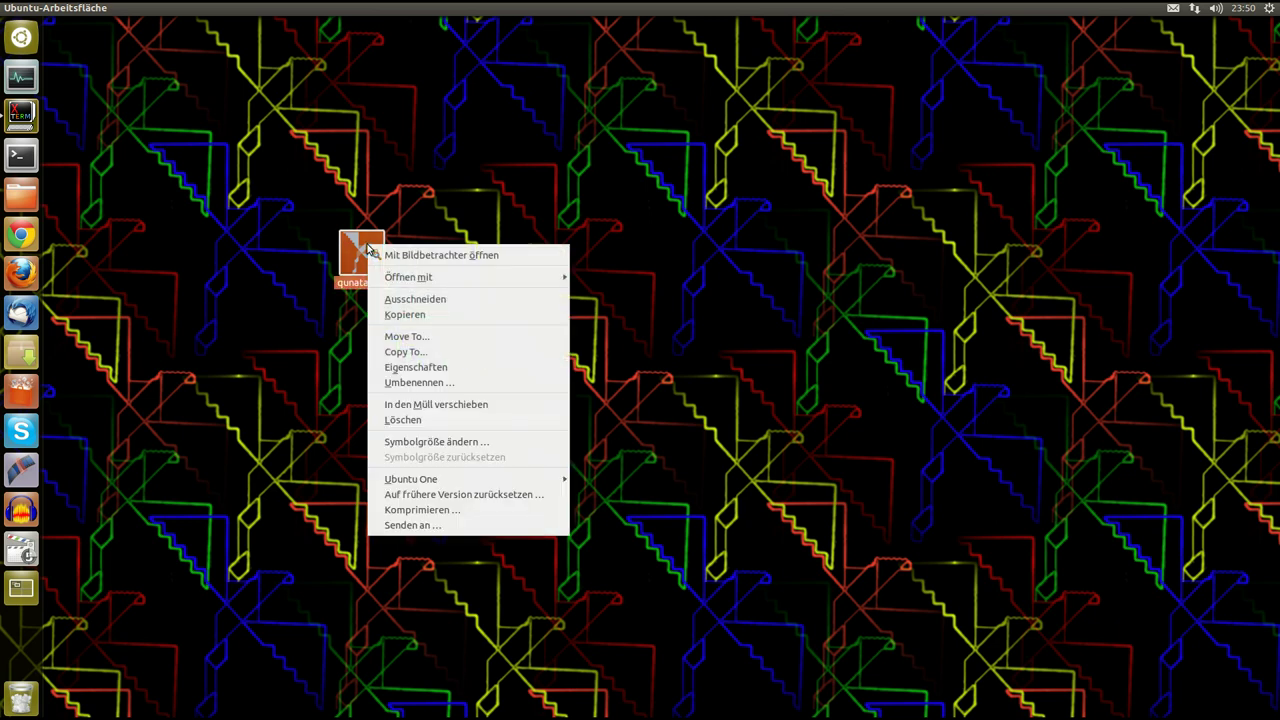
pyautogui.click(651, 294)
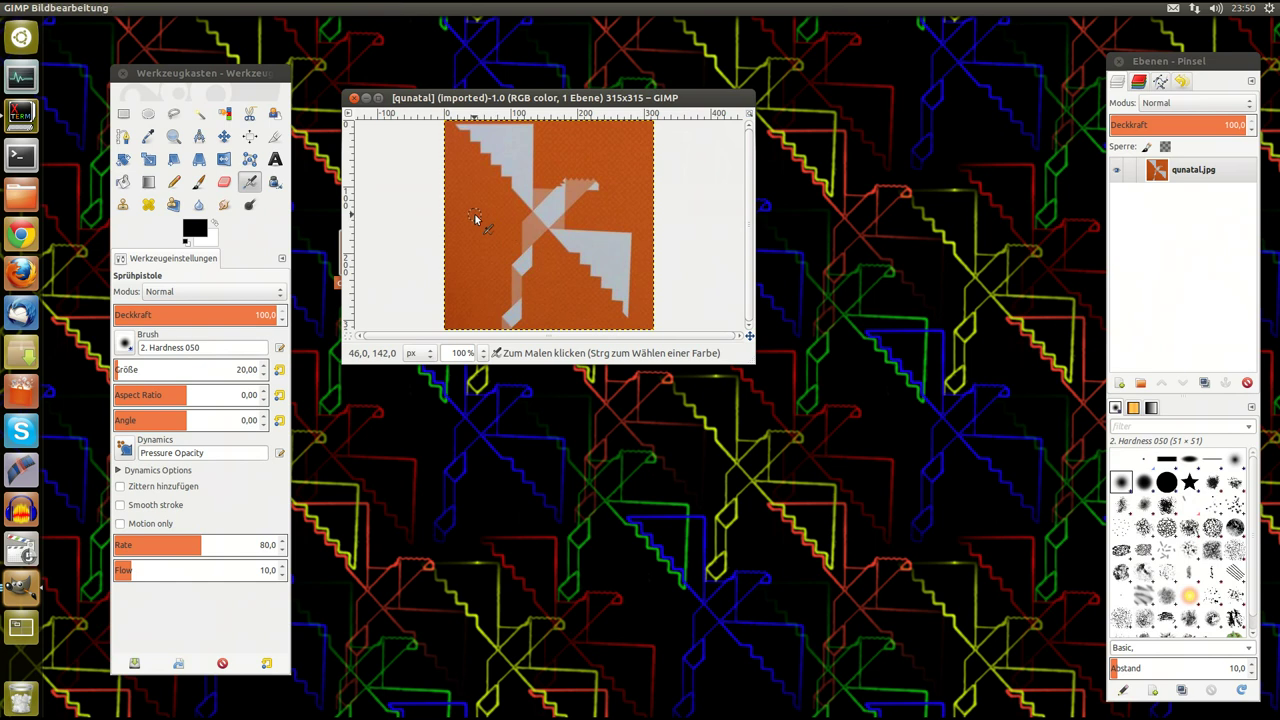
# - Enlarge the qunatal.jpg image window and set the view zoom to 550%
pyautogui.scroll(3, 478, 212)
pyautogui.scroll(4, 494, 206)
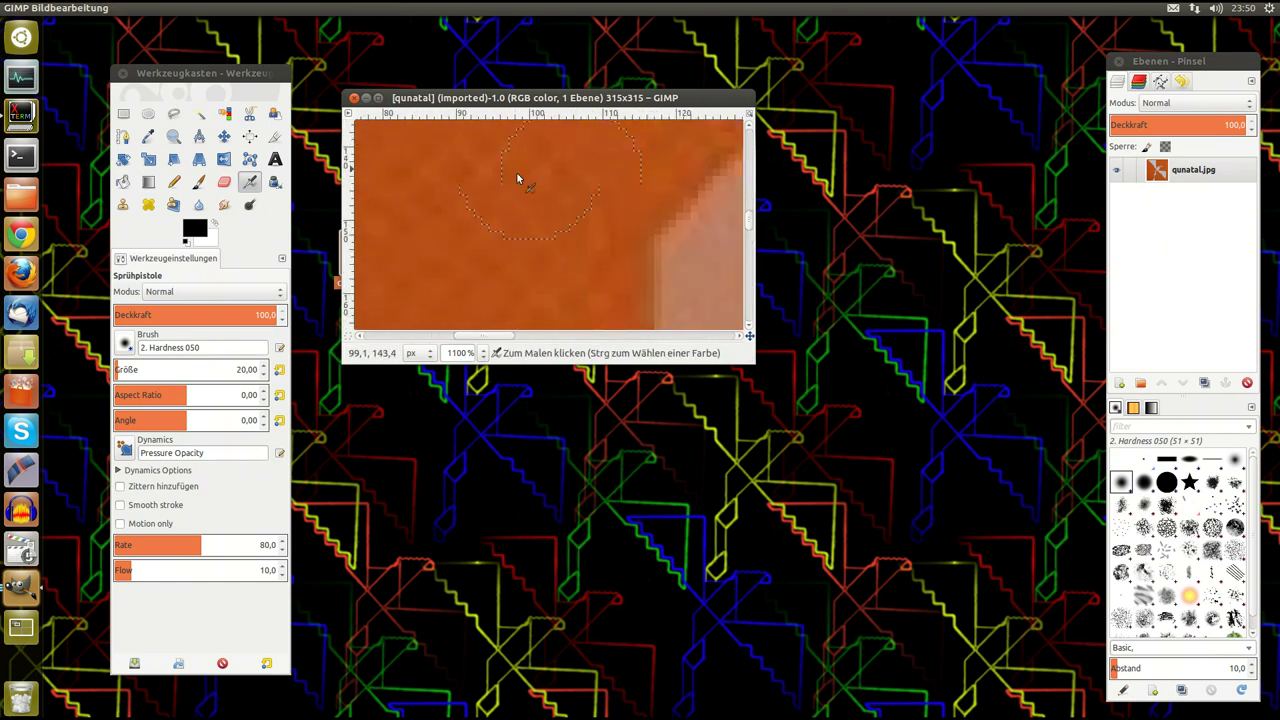
pyautogui.moveTo(749, 357); pyautogui.dragTo(937, 595)
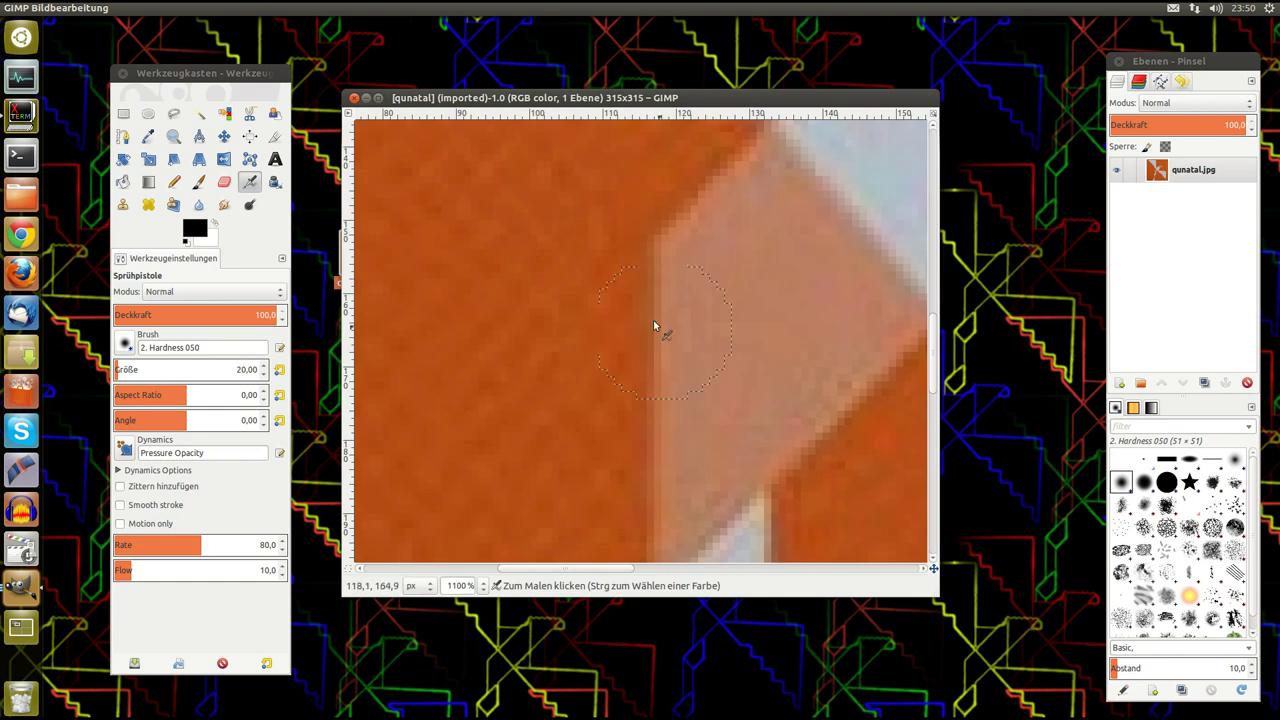
pyautogui.scroll(-2, 612, 264)
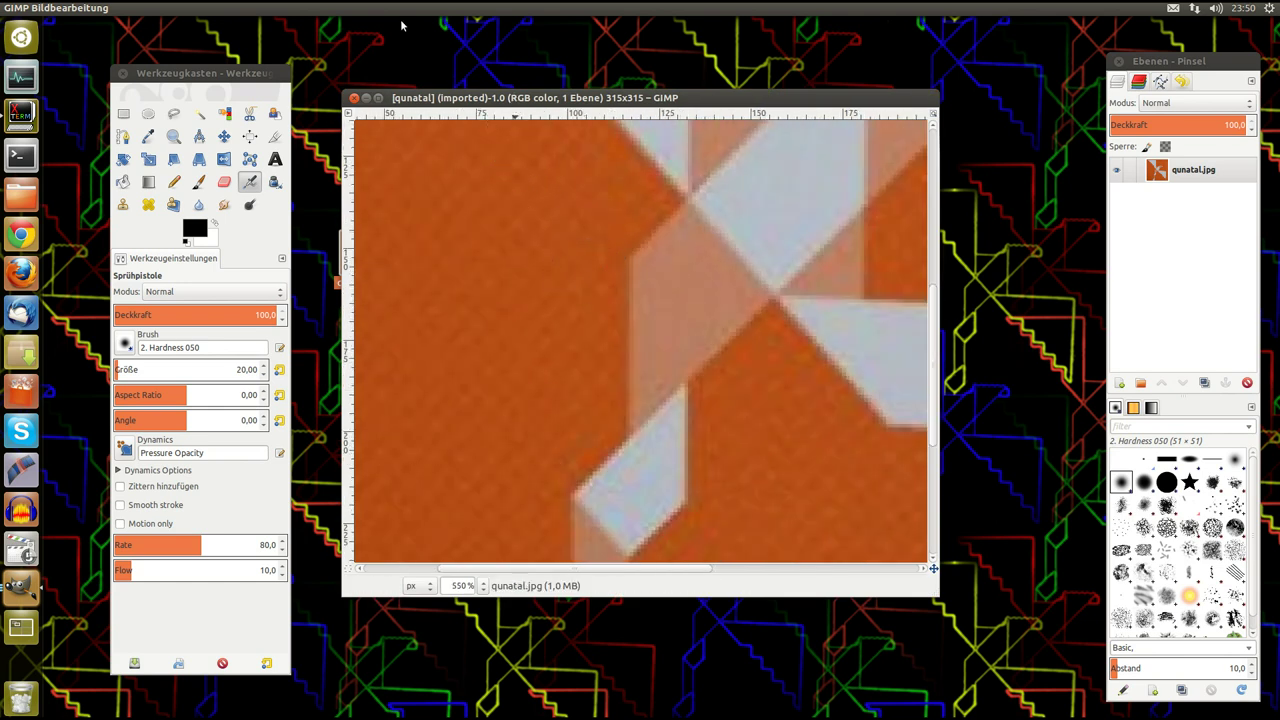
pyautogui.click(314, 8)
pyautogui.moveTo(330, 95)
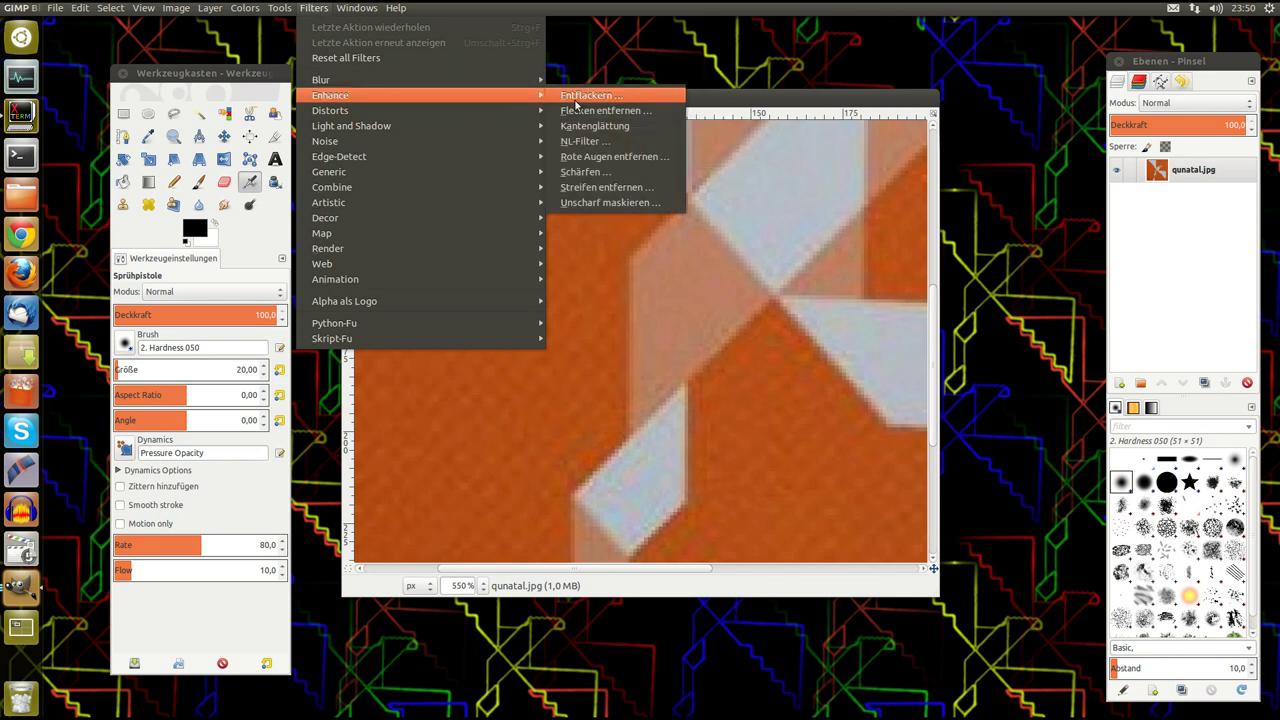
# - Apply Despeckle at radius 3, black 7, white 248, comparing before and after
pyautogui.click(603, 111)
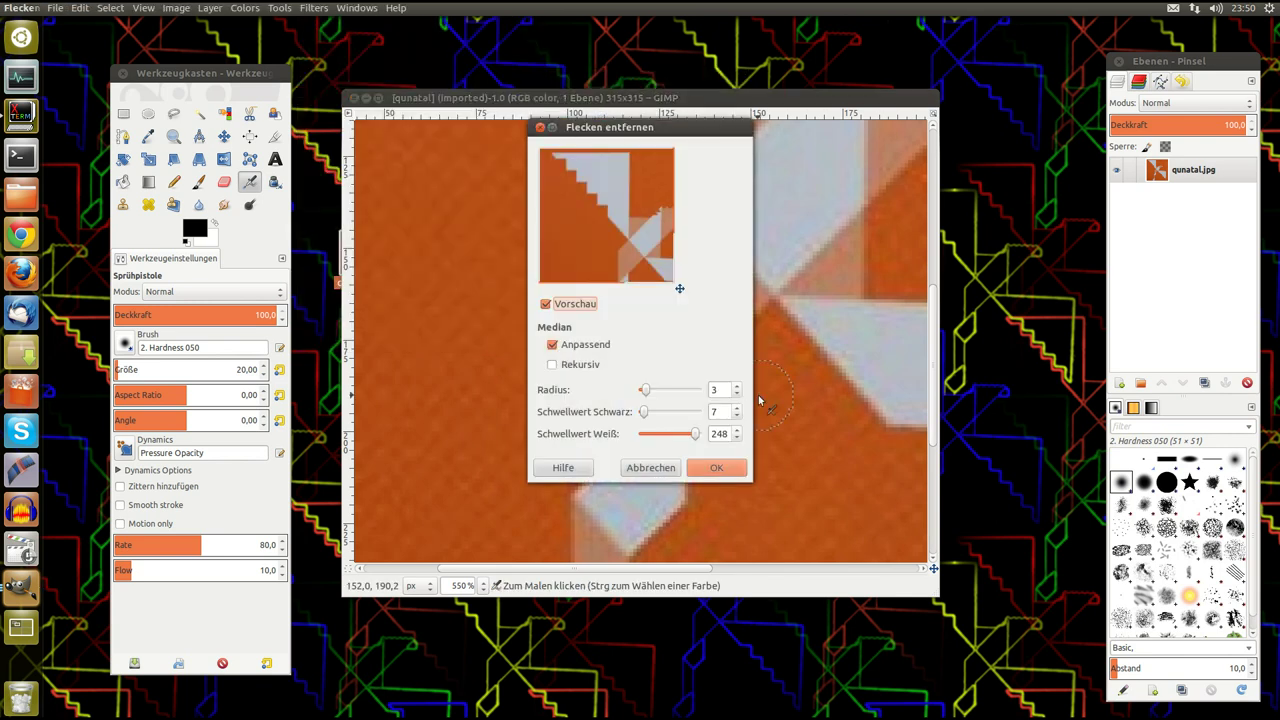
pyautogui.click(727, 470)
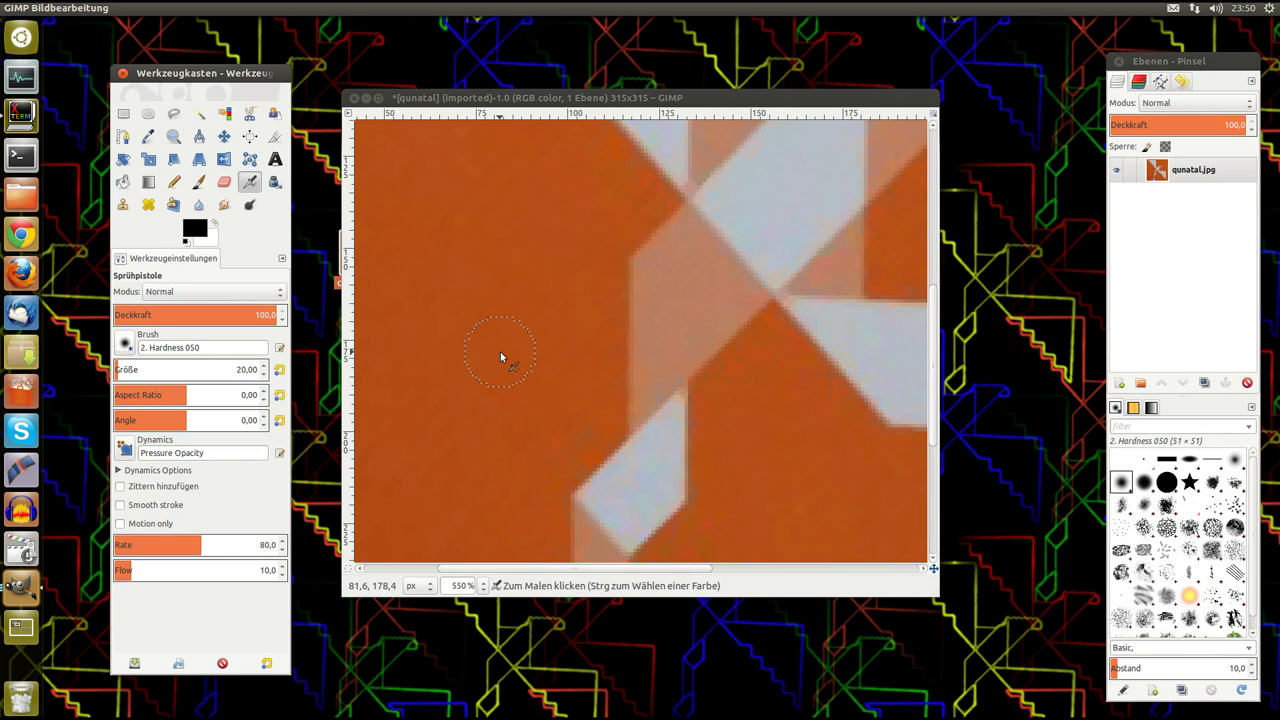
pyautogui.hotkey('ctrl', 'z')
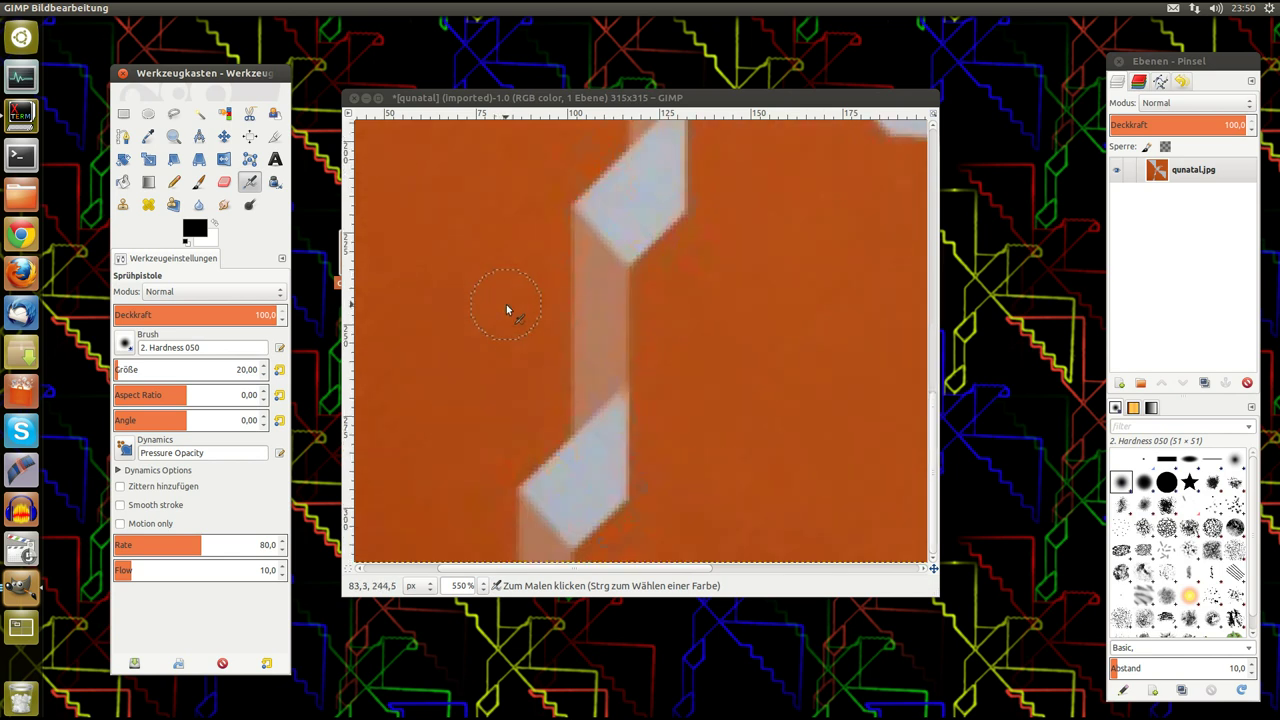
pyautogui.hotkey('ctrl', 'z')
pyautogui.scroll(-3, 506, 310)
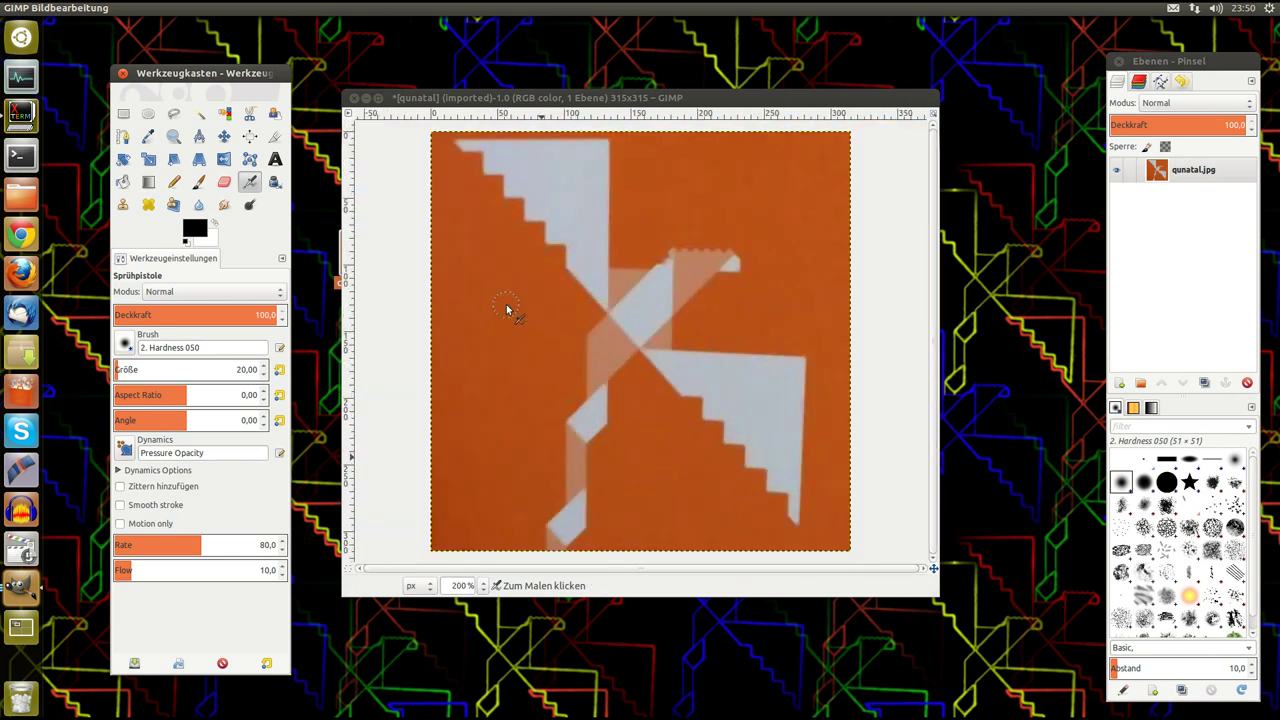
# - Sample the logo's light colour as foreground and background, then bucket-fill the translucent central band
pyautogui.click(514, 100)
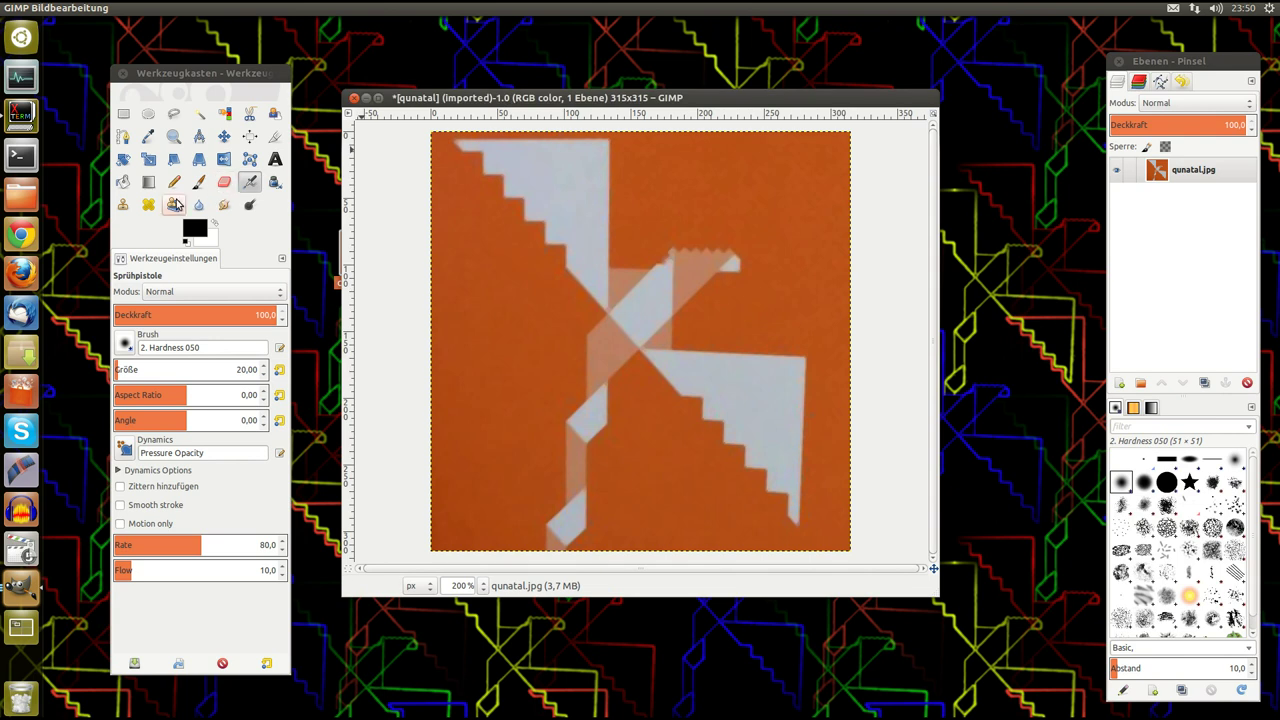
pyautogui.click(148, 136)
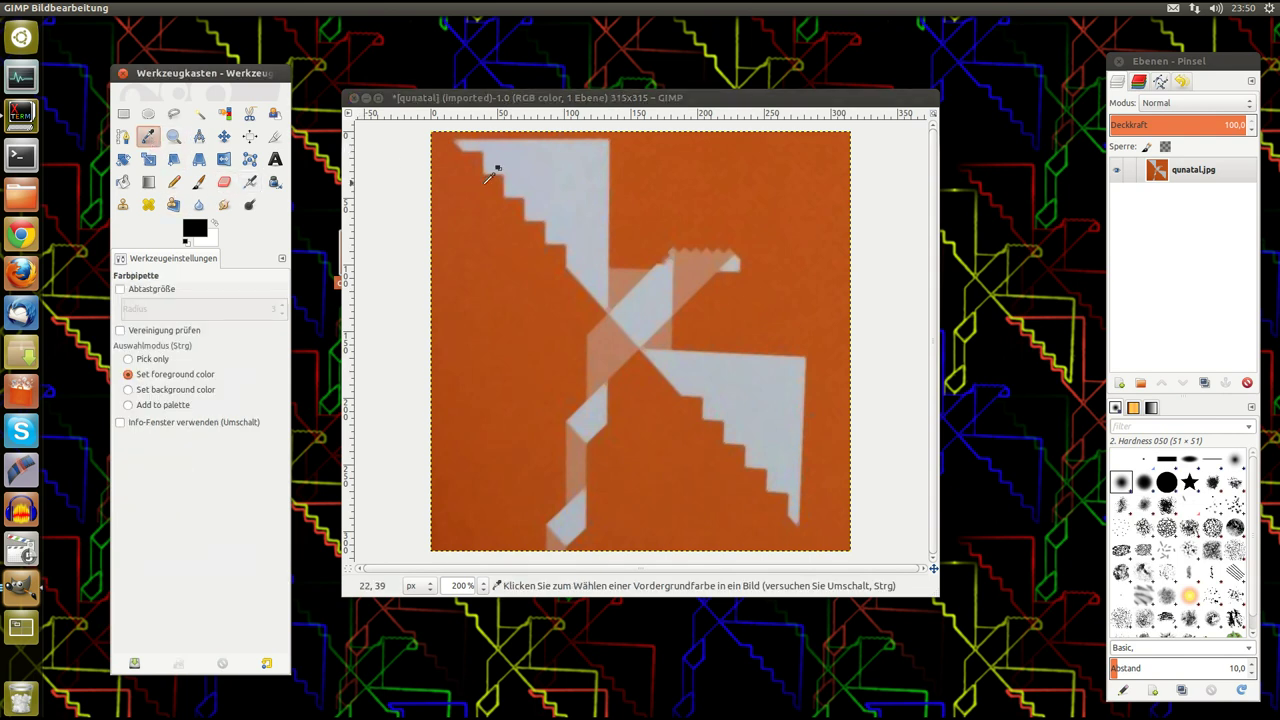
pyautogui.click(570, 169)
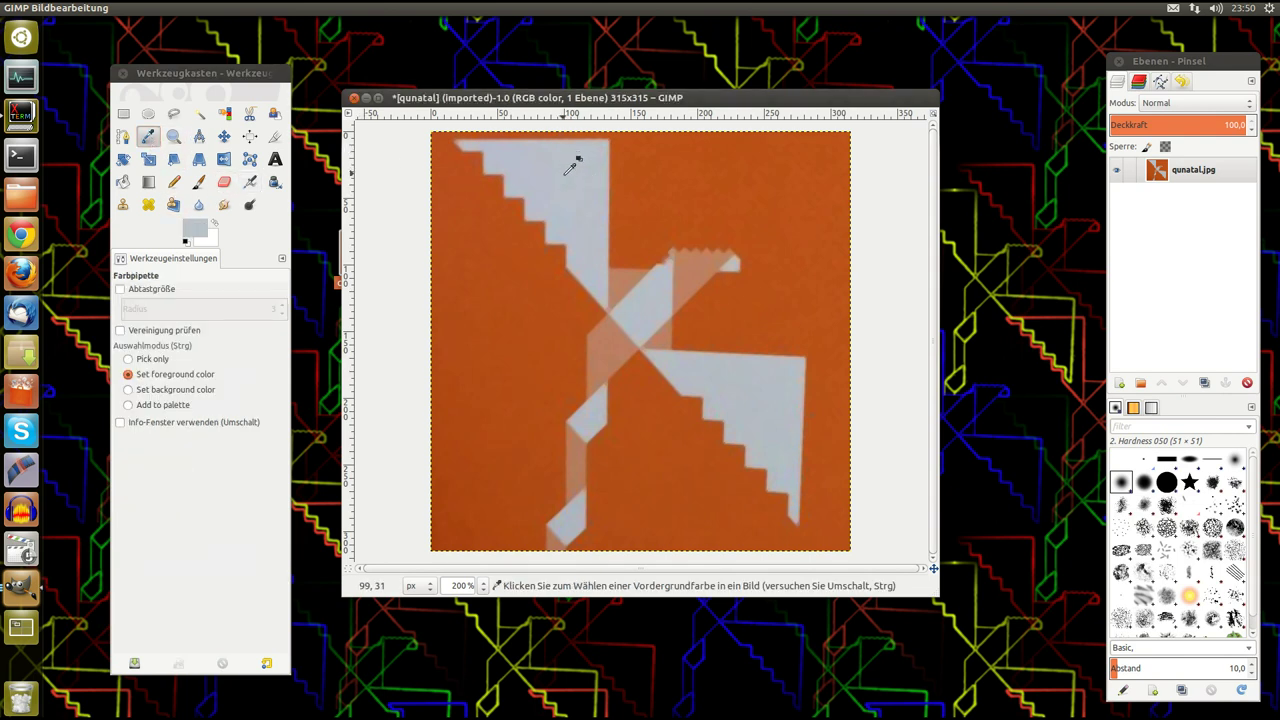
pyautogui.click(216, 238)
pyautogui.click(213, 241)
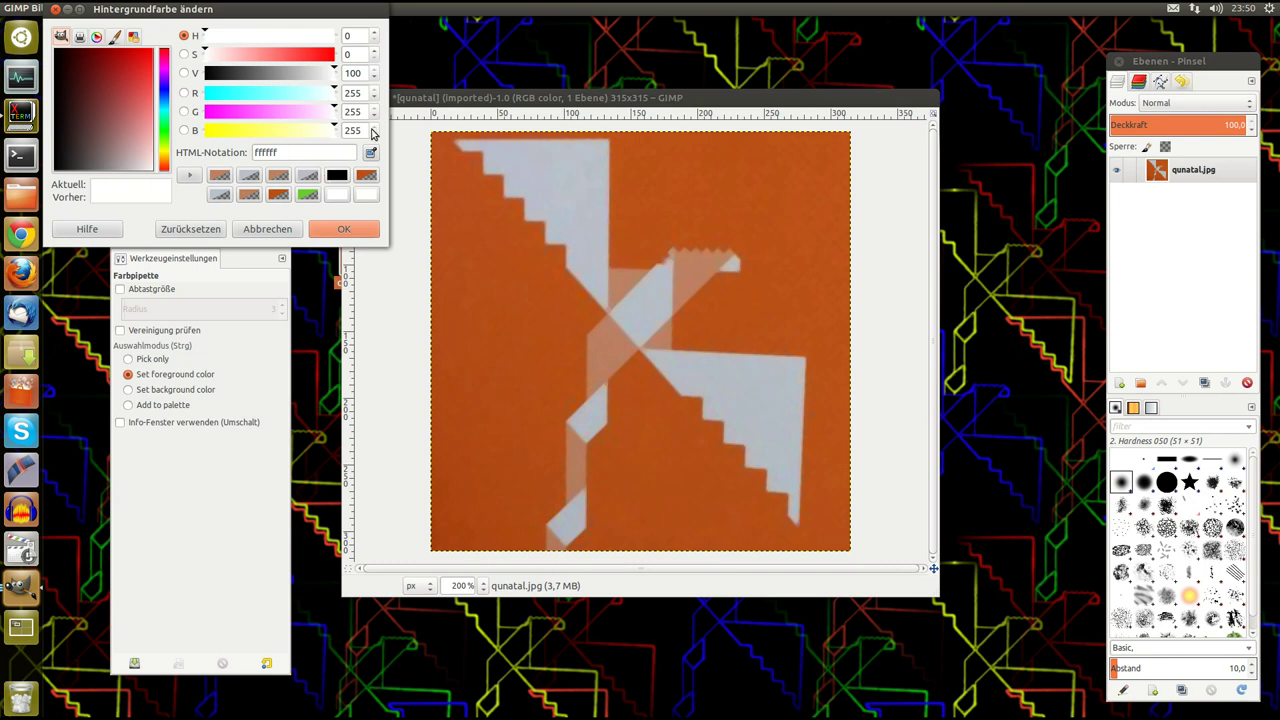
pyautogui.click(566, 168)
pyautogui.click(343, 229)
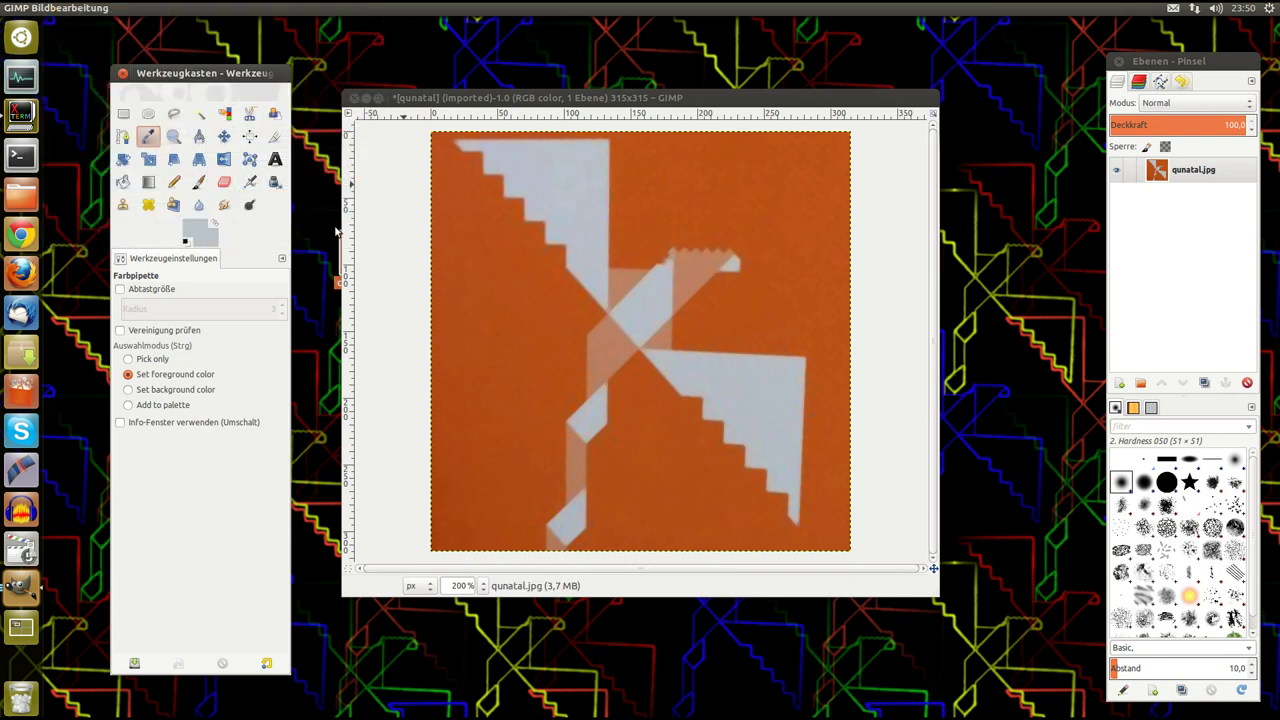
pyautogui.click(123, 181)
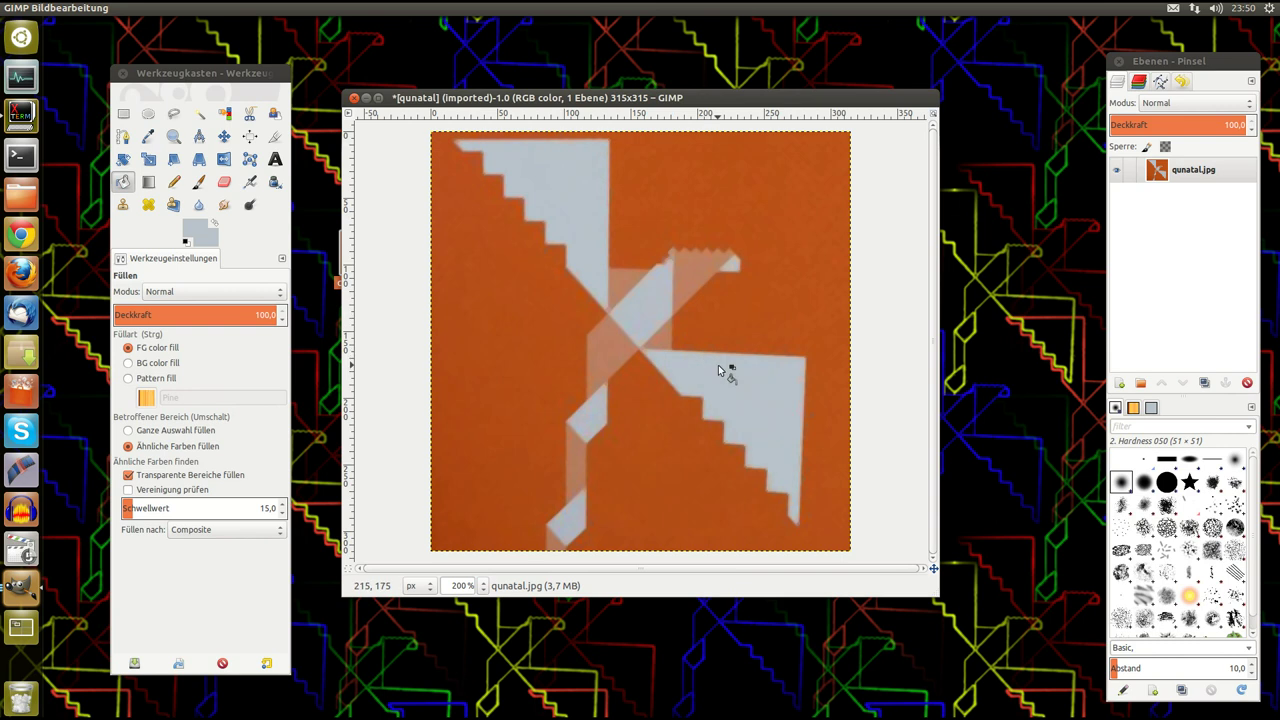
pyautogui.click(641, 312)
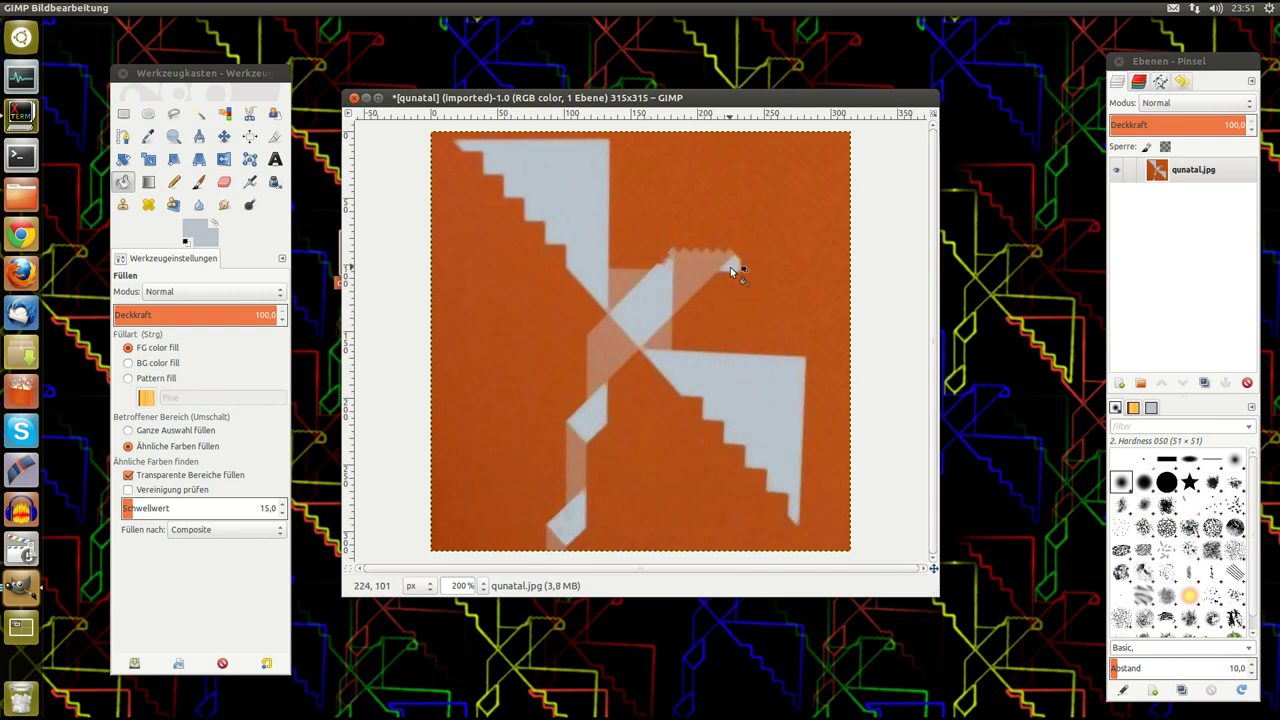
# - Sample the salmon tone and a matching background colour, then bucket-fill another translucent patch
pyautogui.click(156, 143)
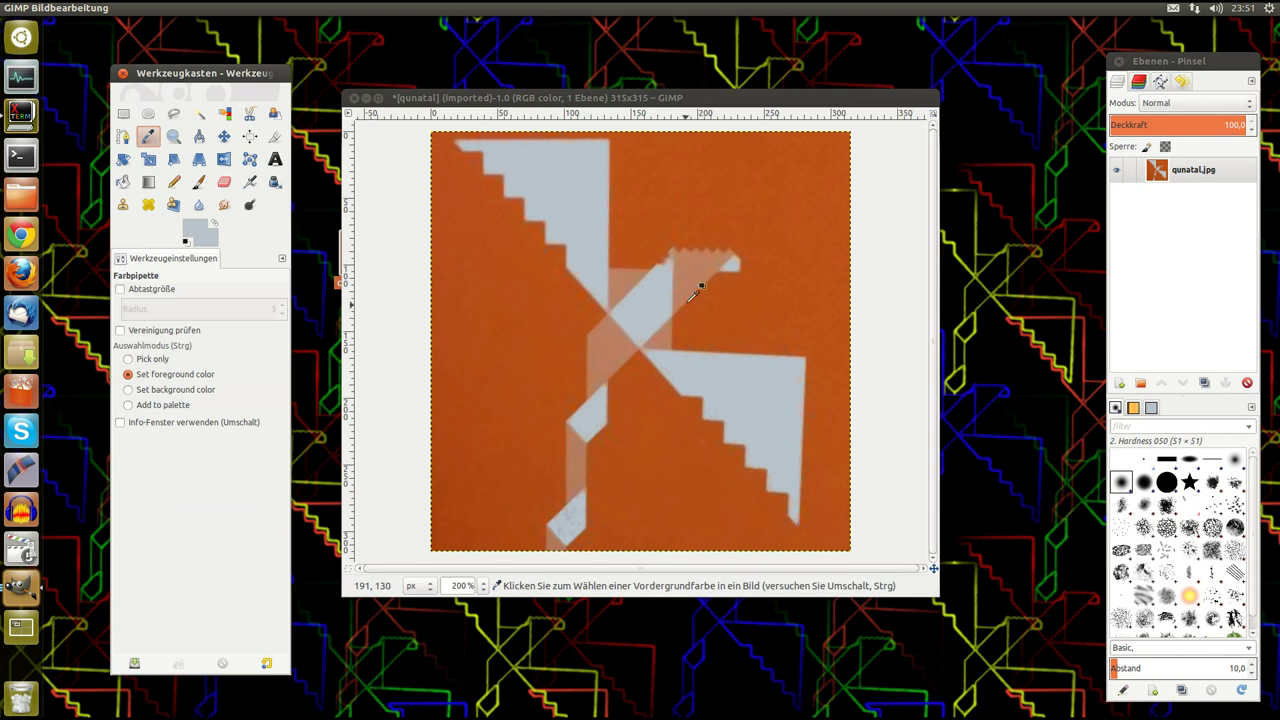
pyautogui.click(698, 268)
pyautogui.click(210, 240)
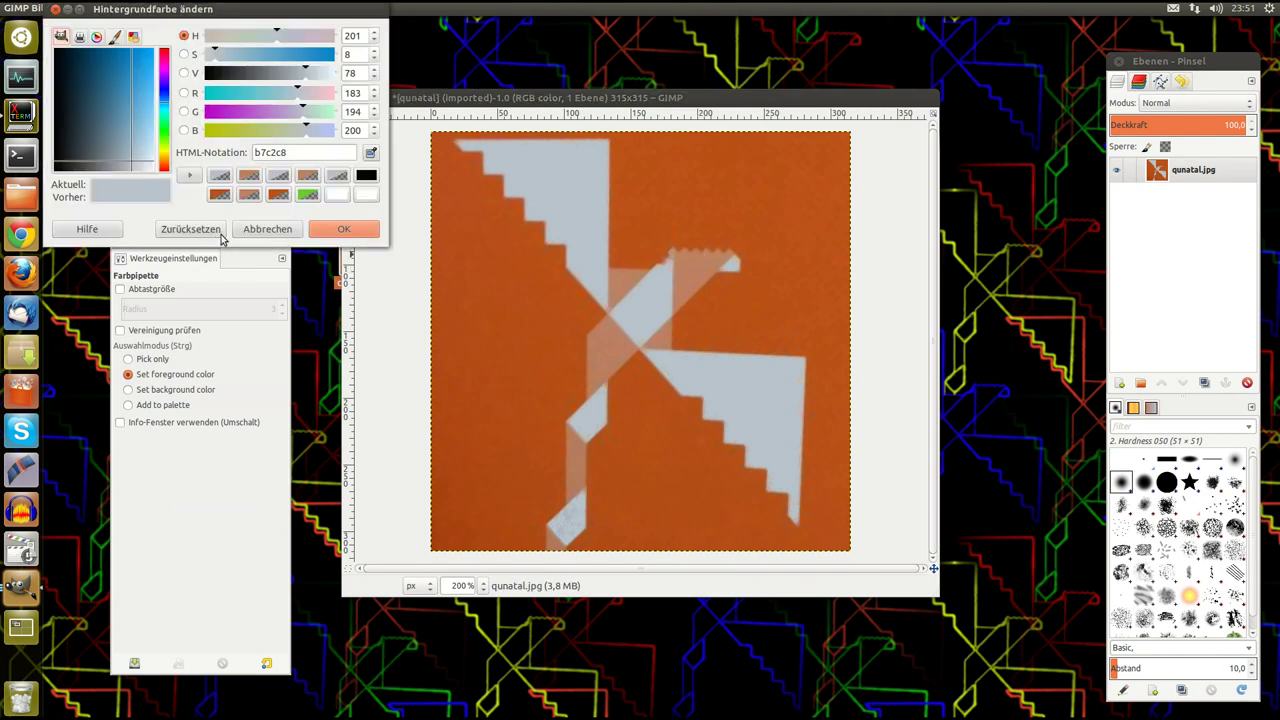
pyautogui.click(371, 153)
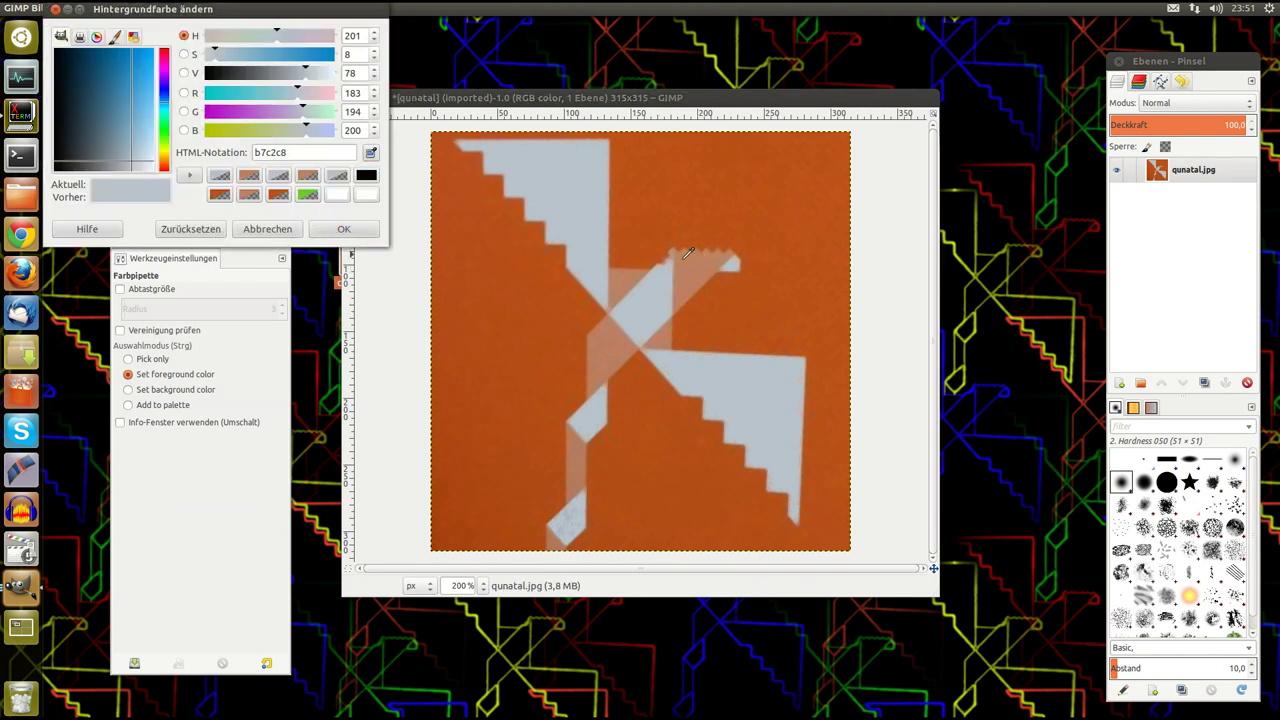
pyautogui.click(690, 255)
pyautogui.click(350, 229)
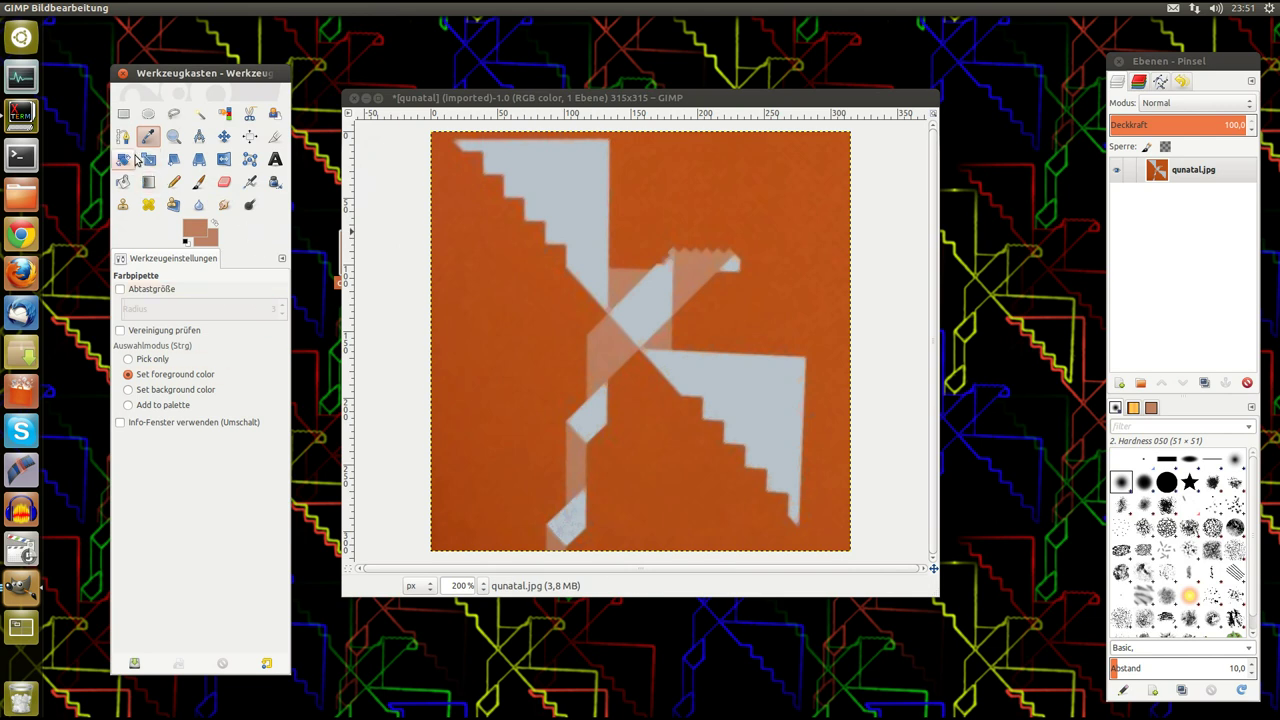
pyautogui.click(122, 181)
pyautogui.click(621, 283)
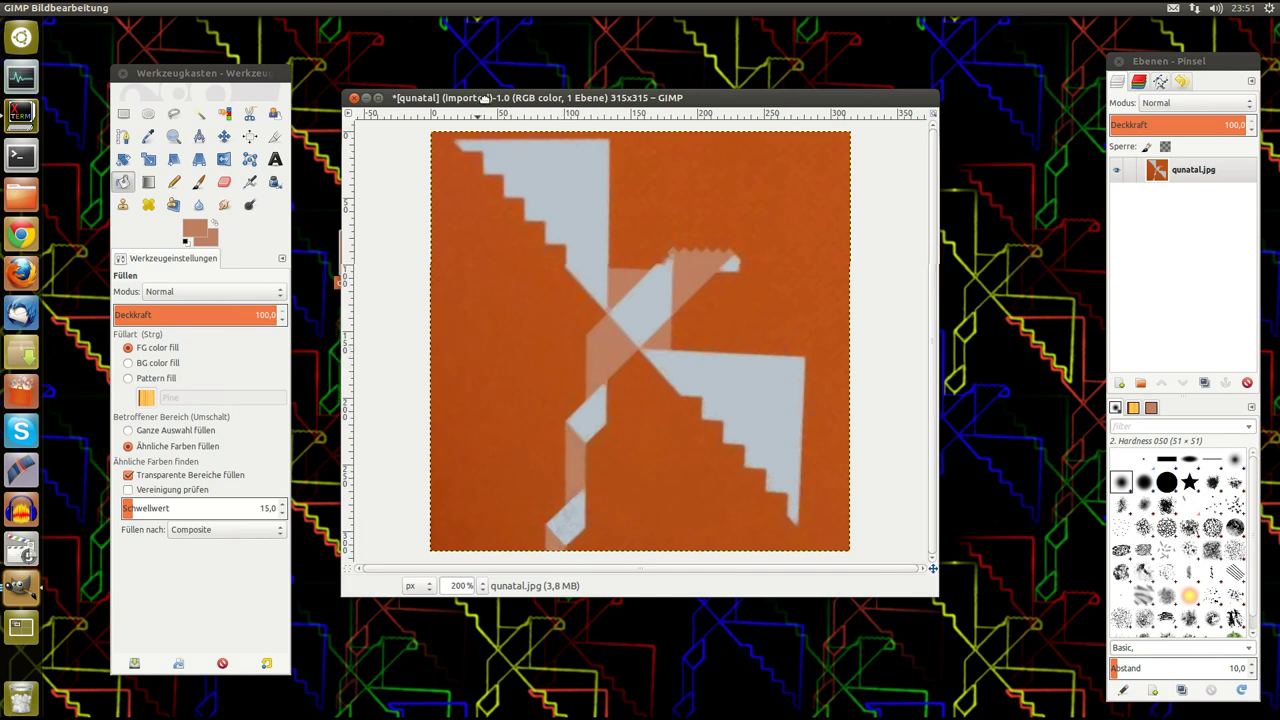
# - Apply Edge (Kanten finden) detection with Sobel at amount 2.0, giving cyan outlines on black
pyautogui.moveTo(483, 98); pyautogui.dragTo(466, 108)
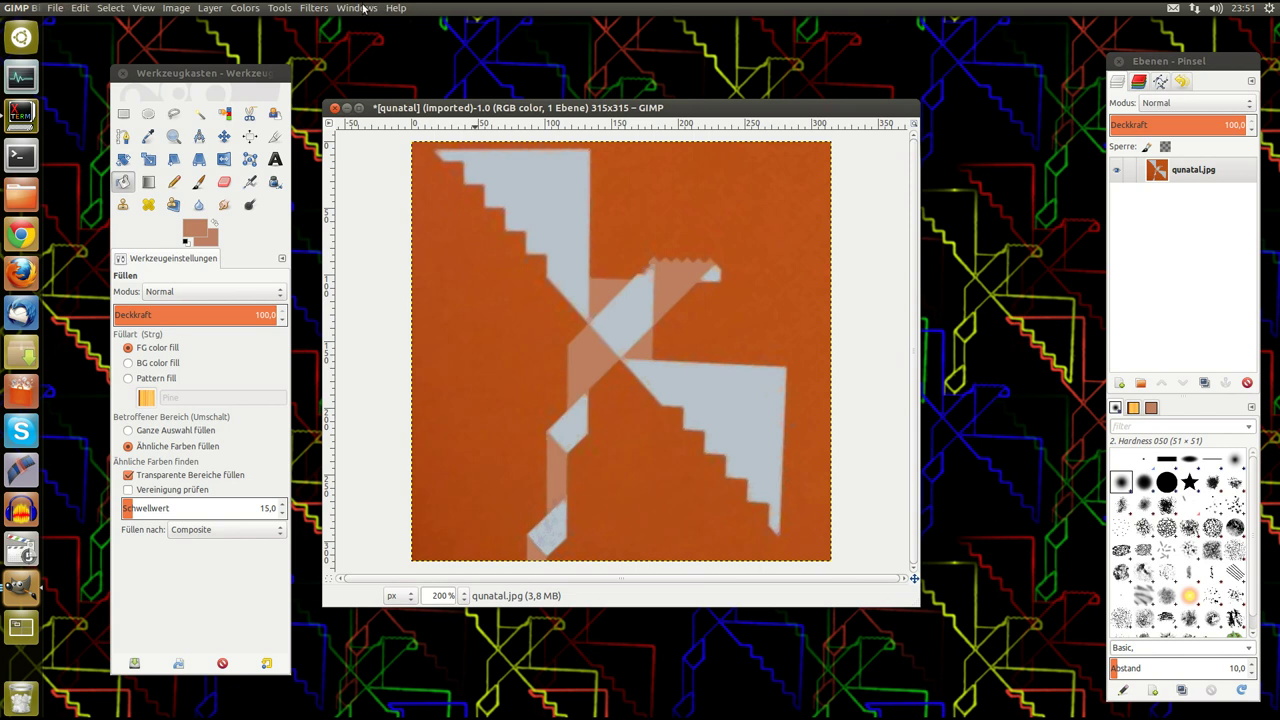
pyautogui.click(312, 8)
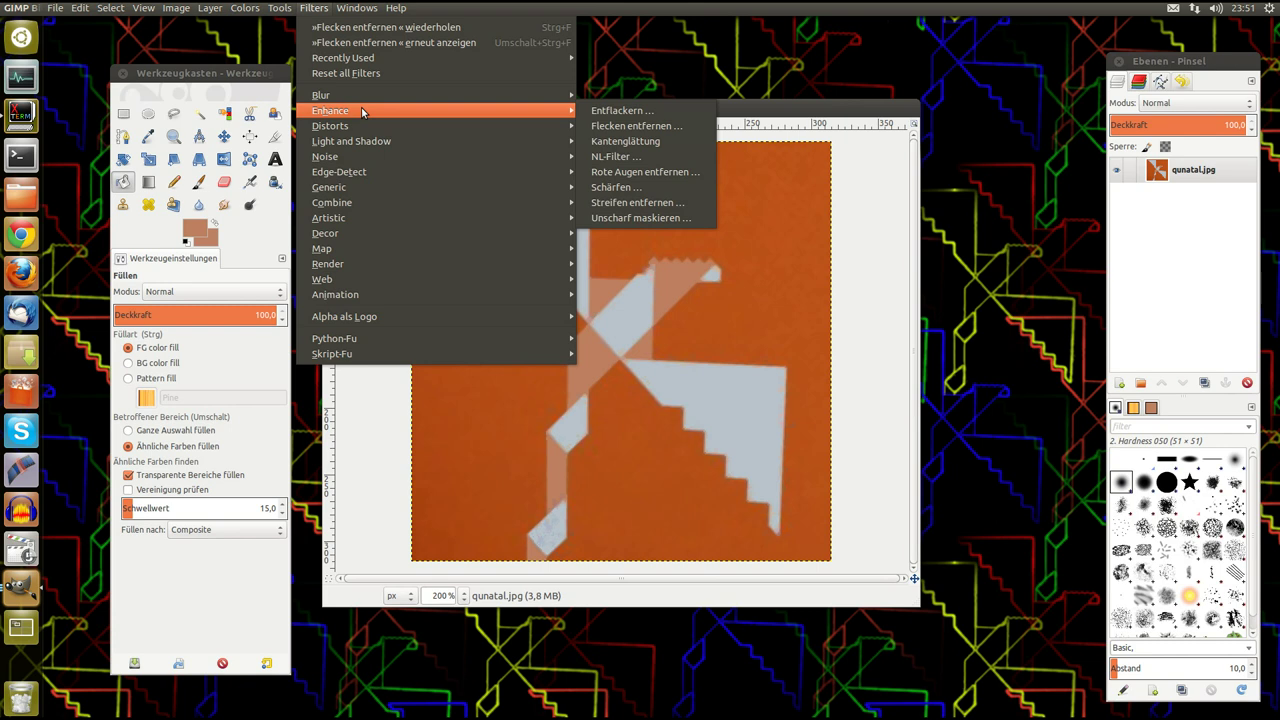
pyautogui.moveTo(340, 172)
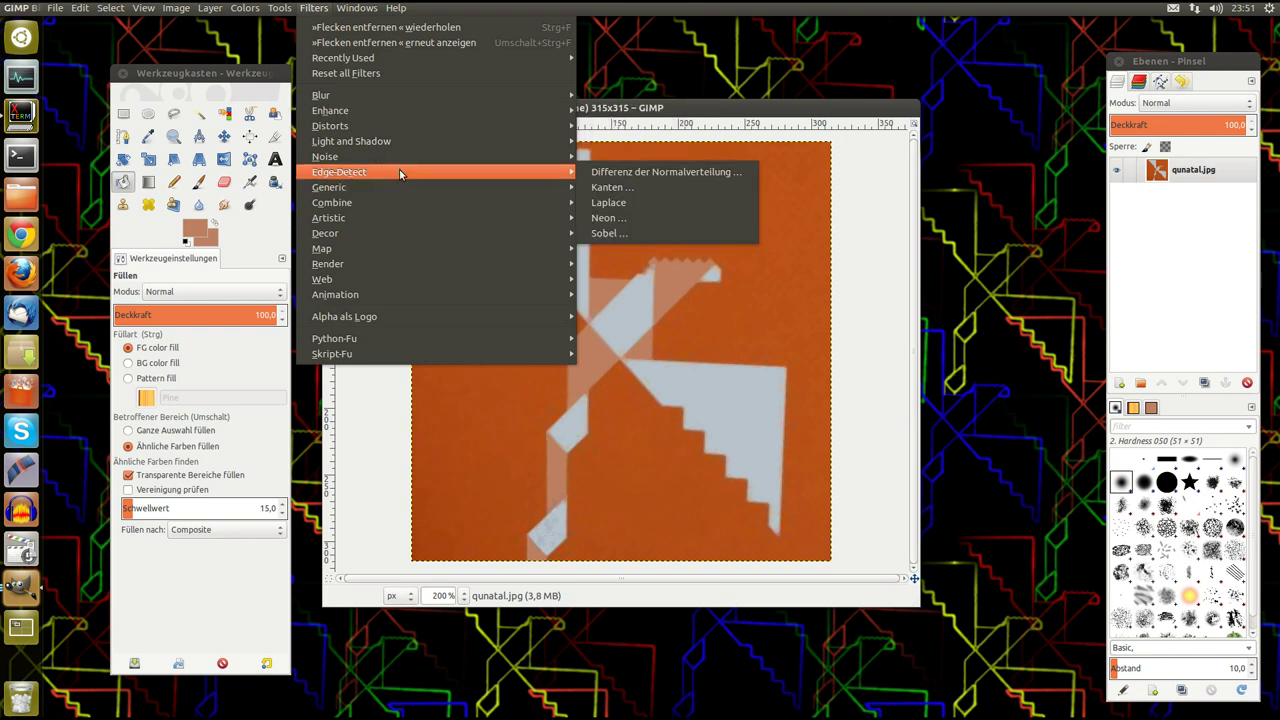
pyautogui.click(620, 191)
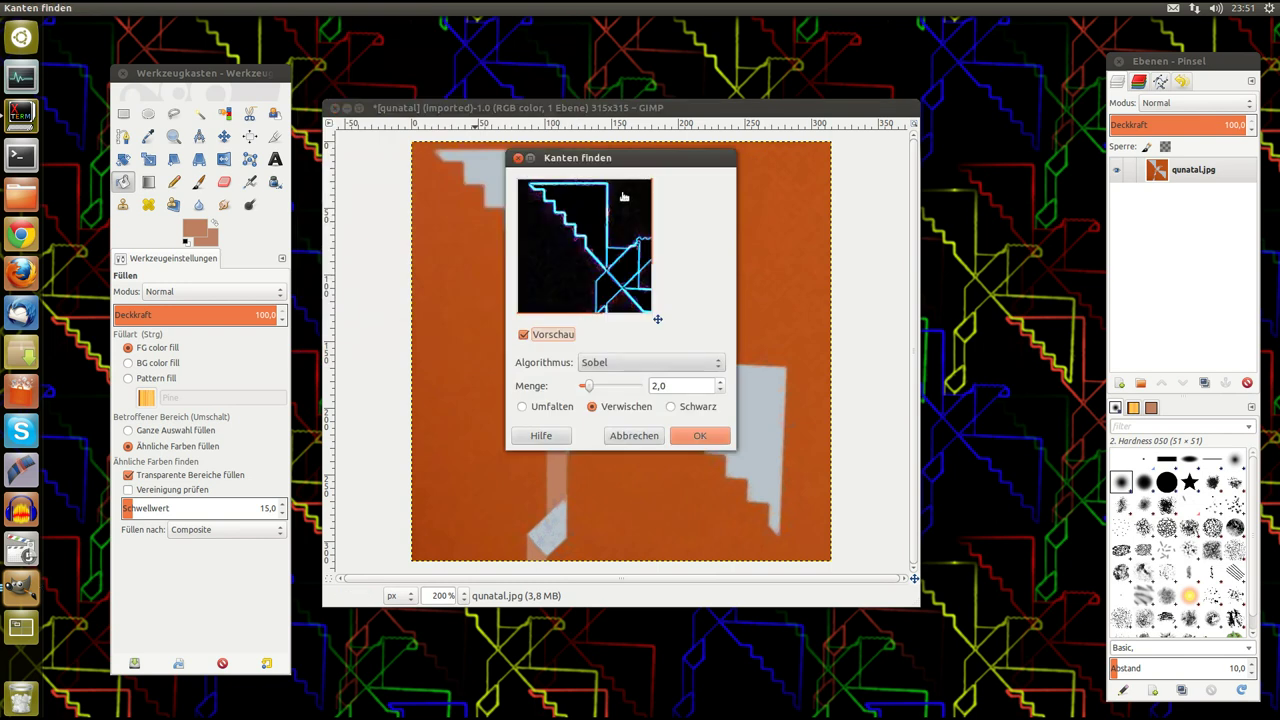
pyautogui.click(704, 440)
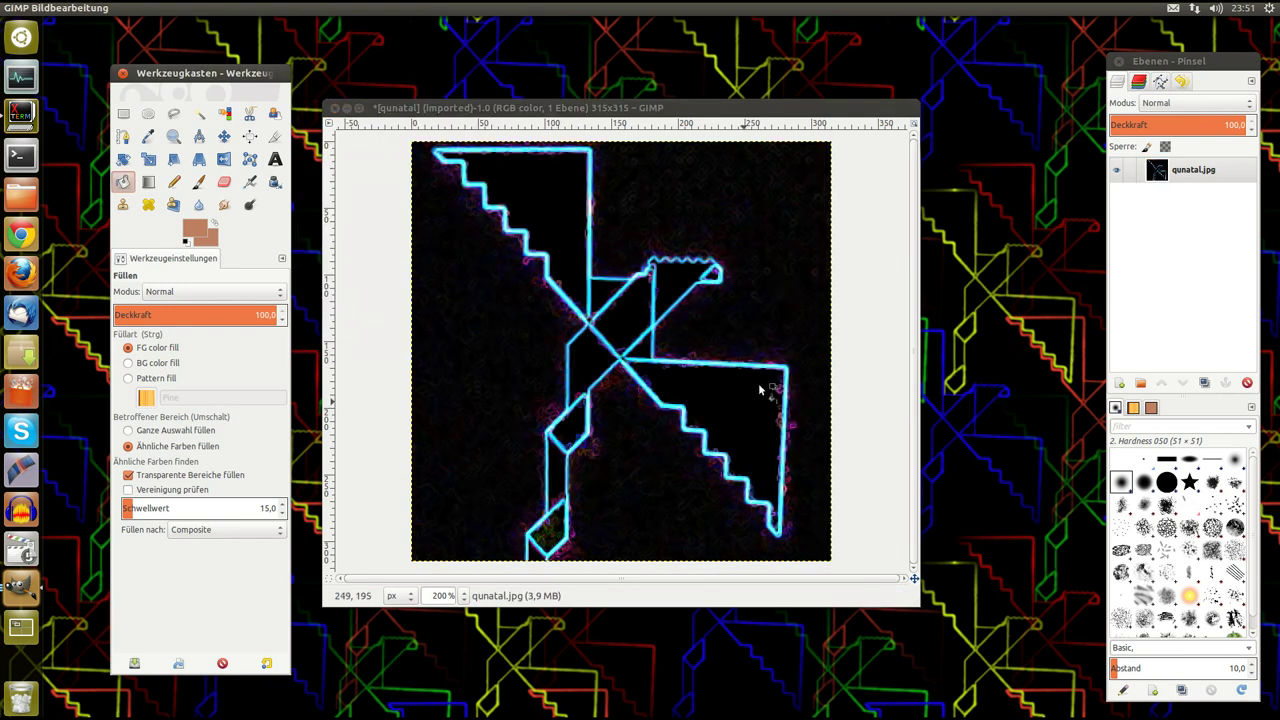
pyautogui.click(567, 110)
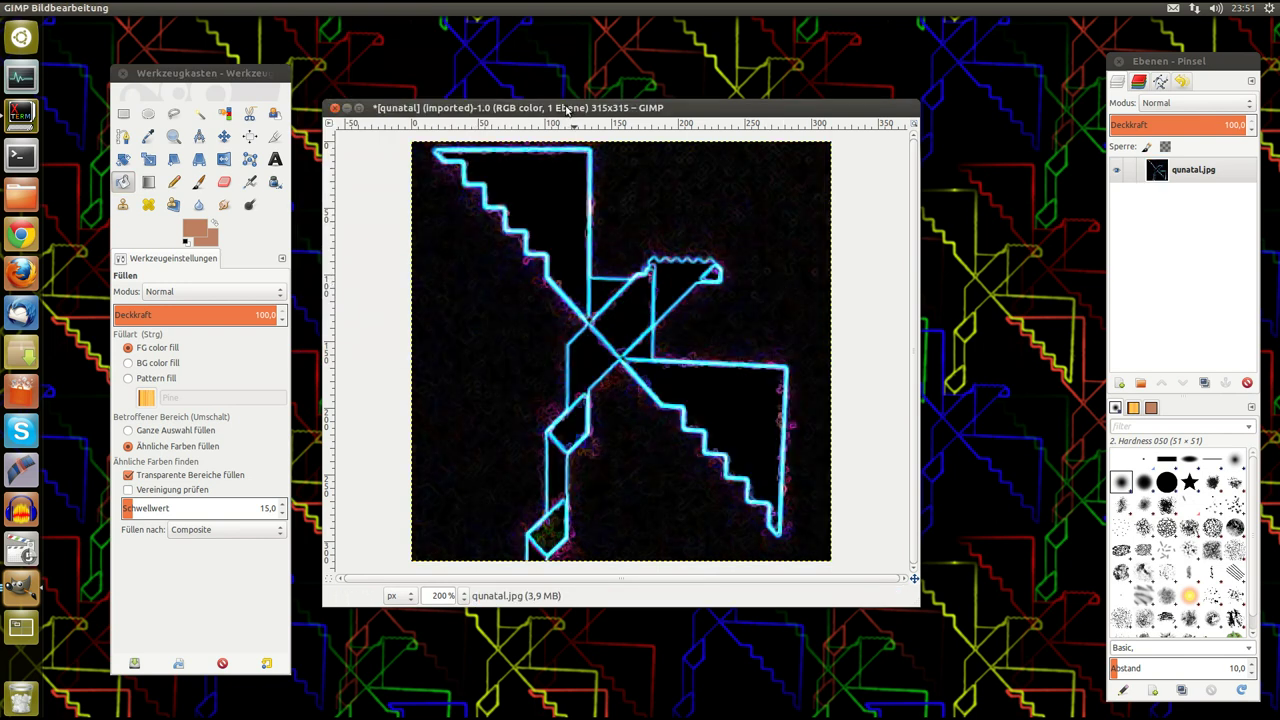
# - Apply Brightness -23 and Contrast 24 to deepen the black around the outlines
pyautogui.click(244, 8)
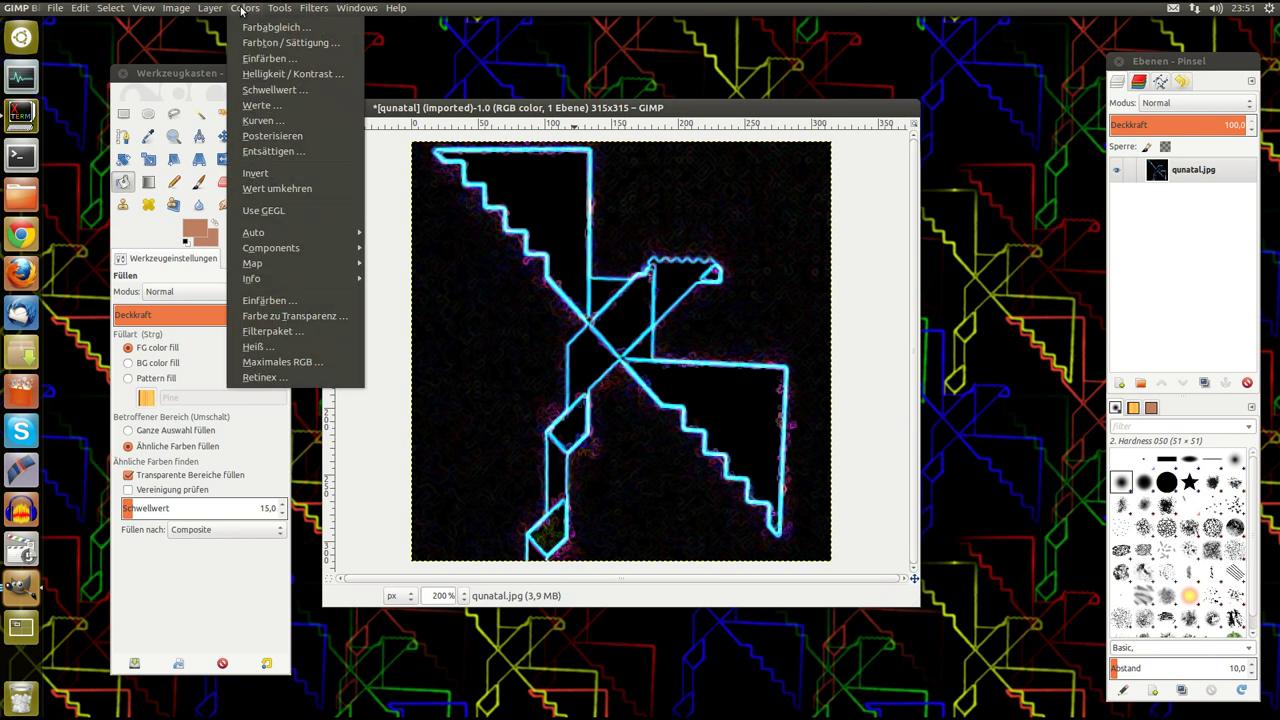
pyautogui.click(294, 78)
pyautogui.moveTo(287, 105)
pyautogui.mouseDown()
pyautogui.moveTo(310, 106)
pyautogui.moveTo(268, 88)
pyautogui.mouseUp()
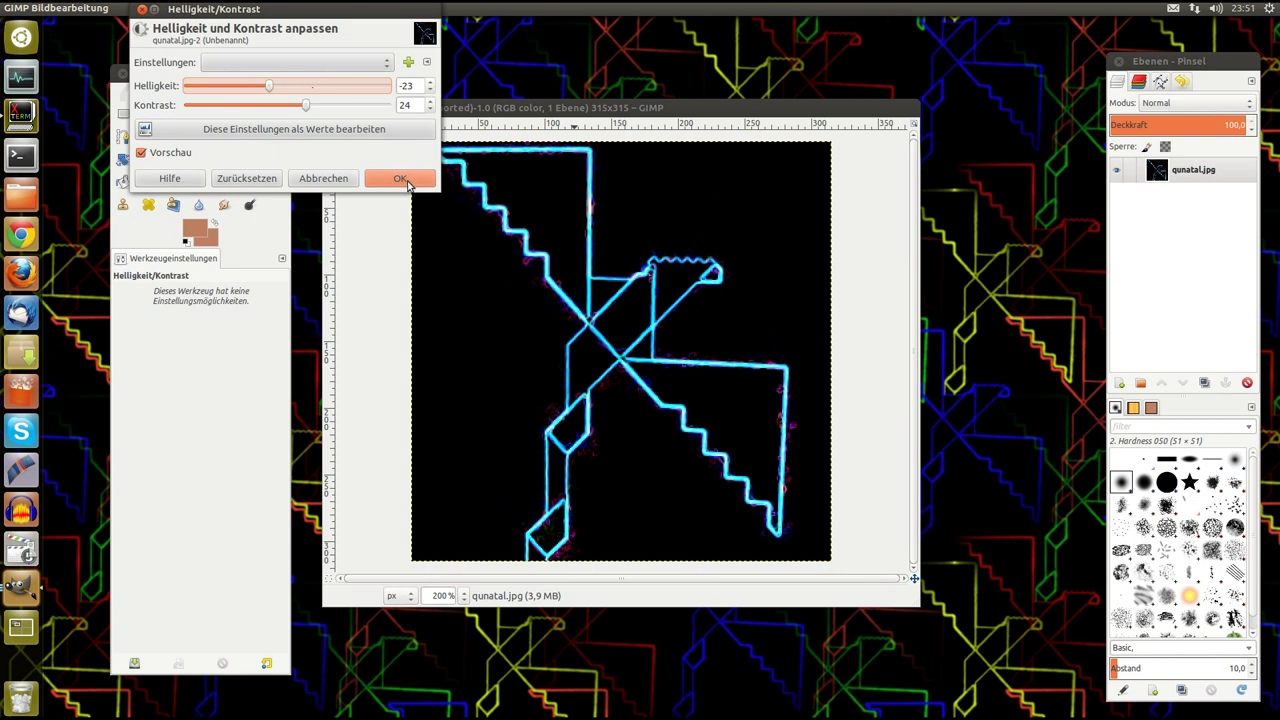
pyautogui.click(400, 178)
pyautogui.moveTo(506, 107); pyautogui.dragTo(500, 121)
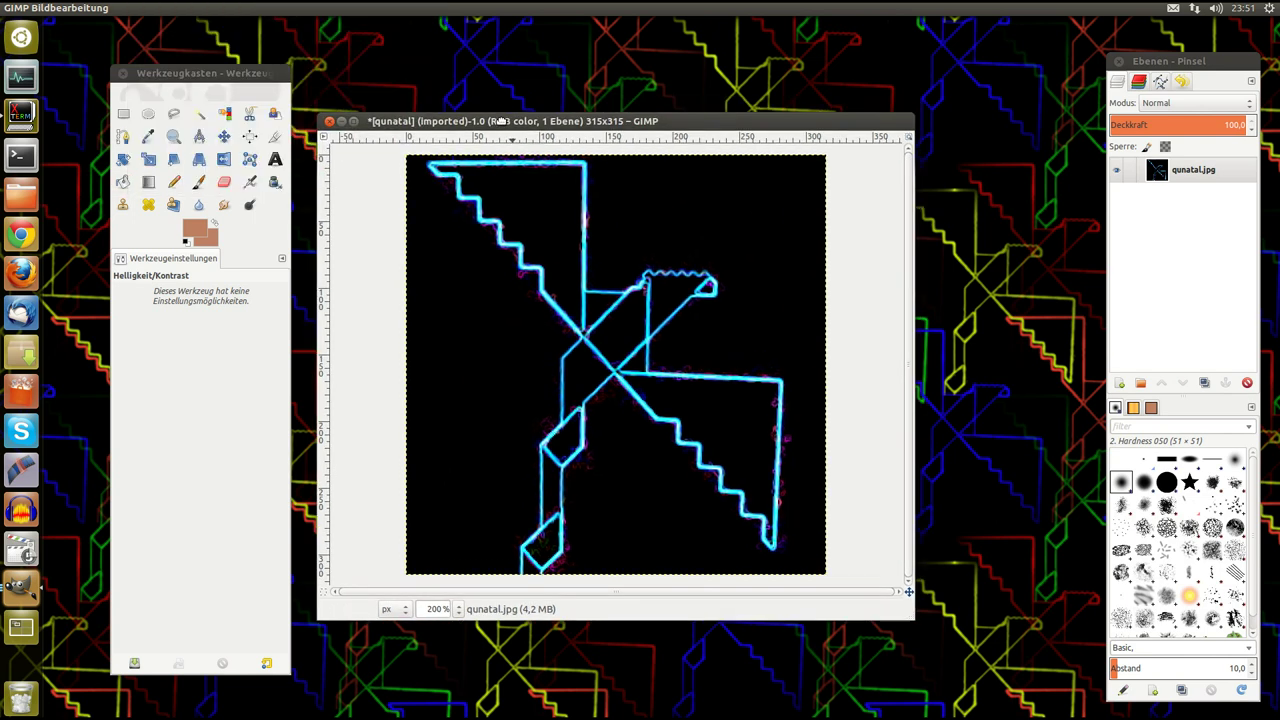
pyautogui.click(312, 8)
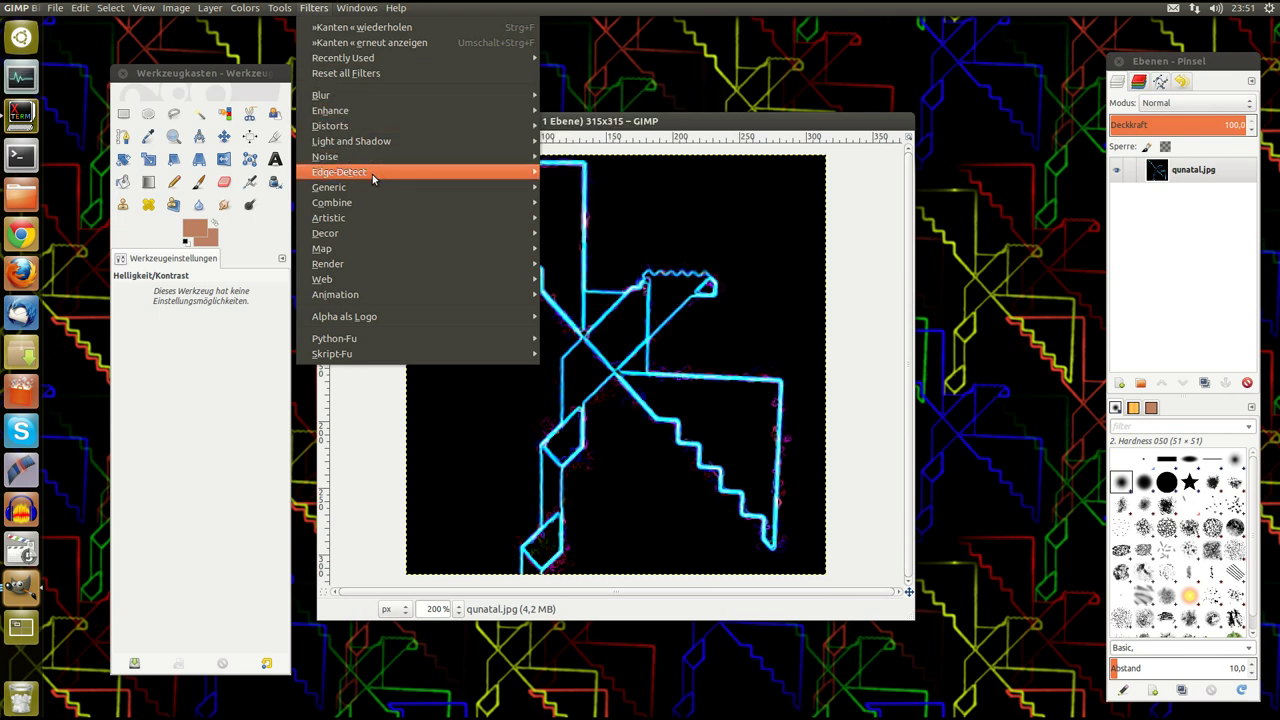
# - Run Difference of Gaussians with Invert off, Radius 1 at 37 and Radius 2 at 4
pyautogui.moveTo(340, 172)
pyautogui.click(596, 174)
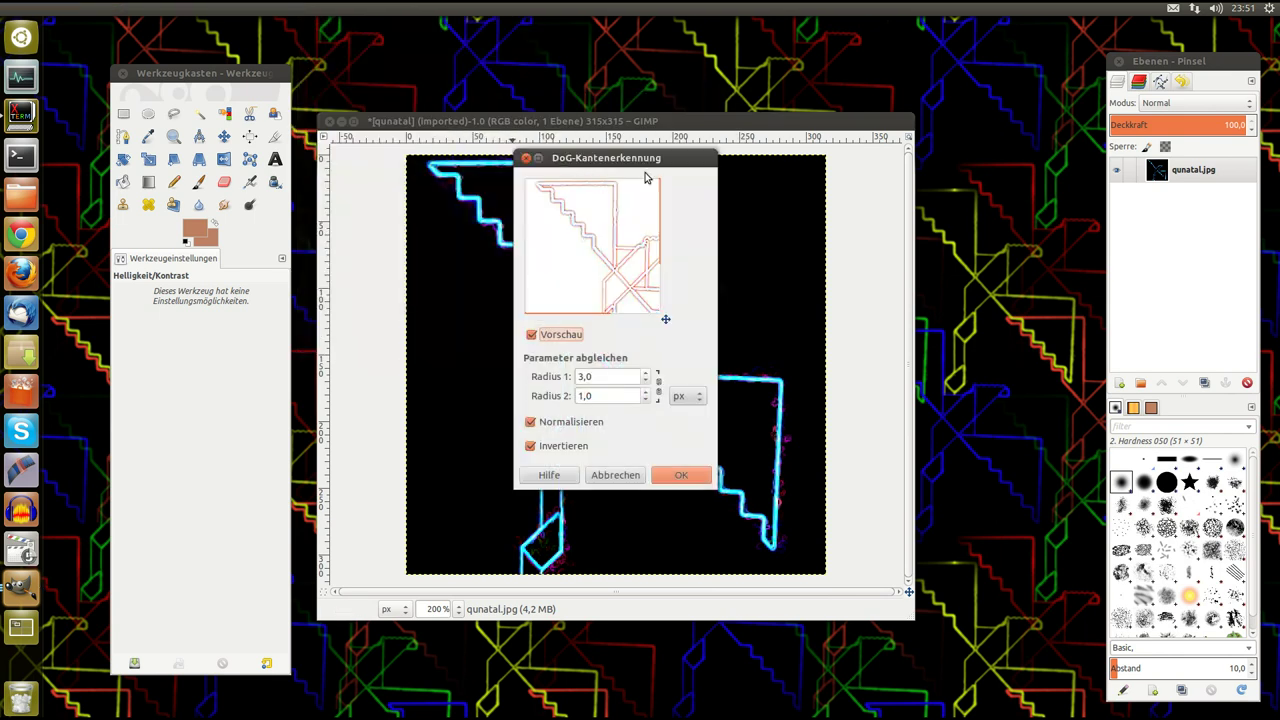
pyautogui.moveTo(651, 171); pyautogui.dragTo(256, 116)
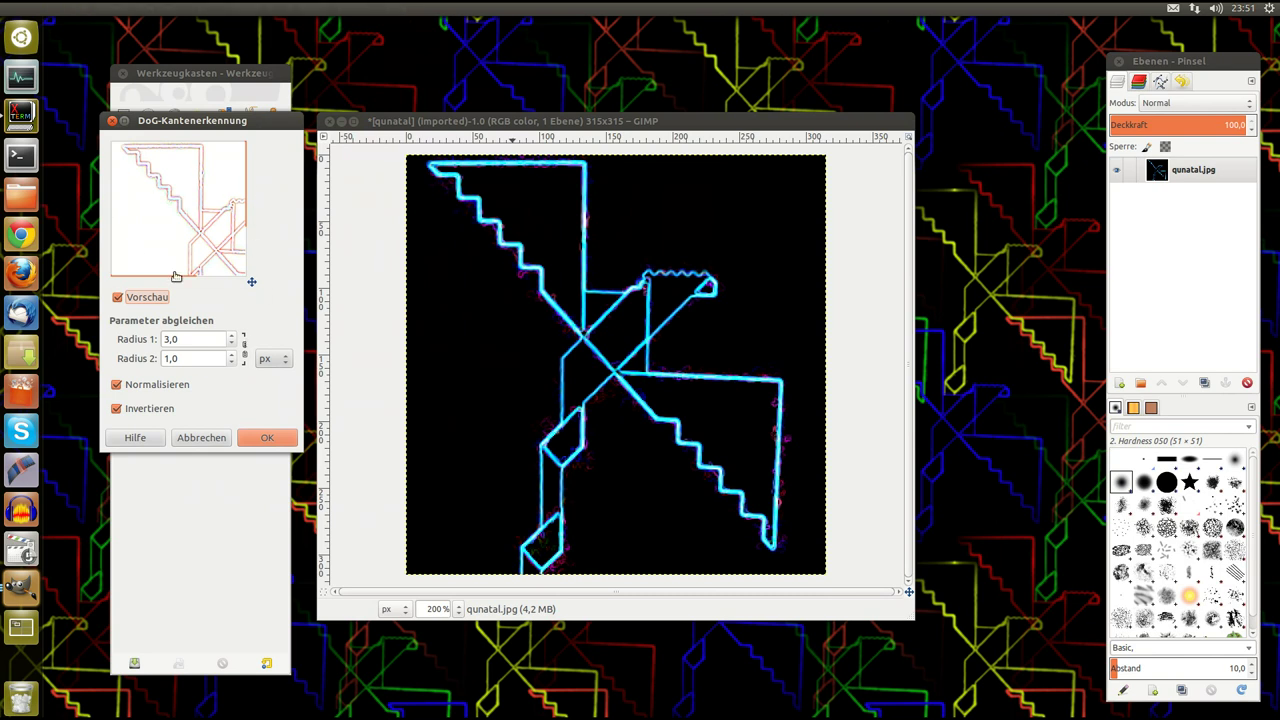
pyautogui.click(116, 410)
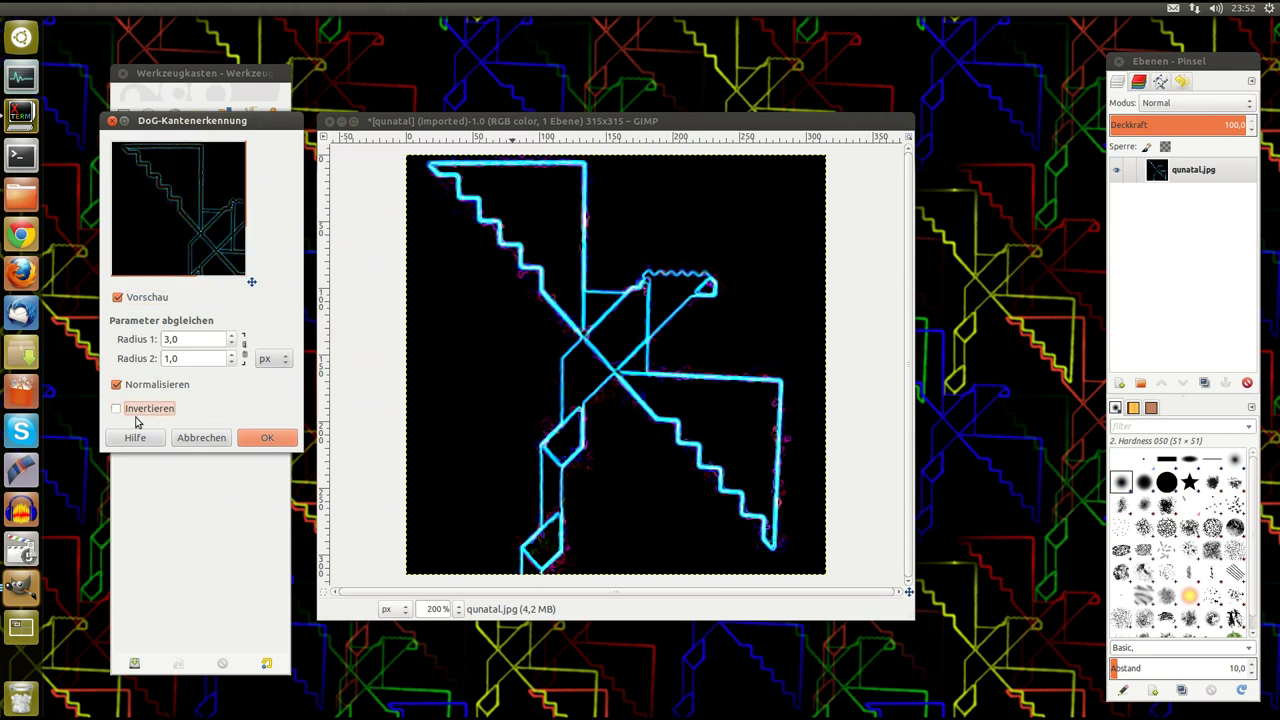
pyautogui.click(231, 337)
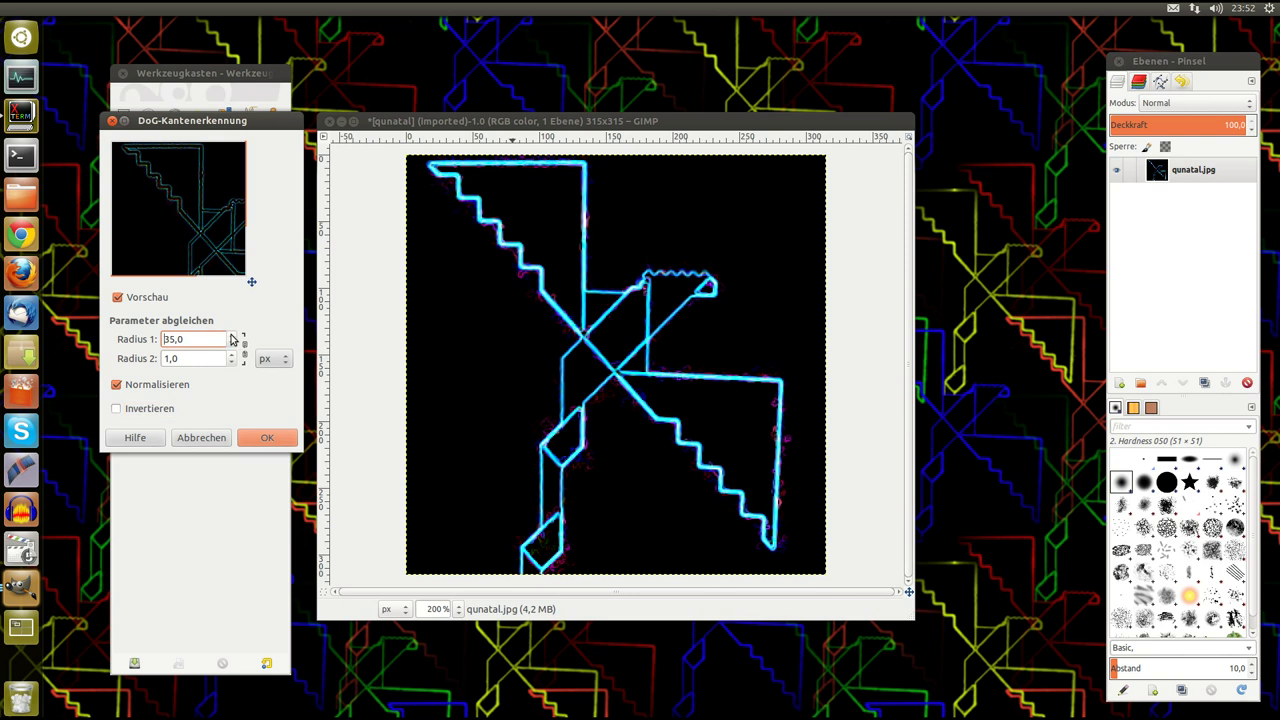
pyautogui.press('Return')
pyautogui.click(233, 339)
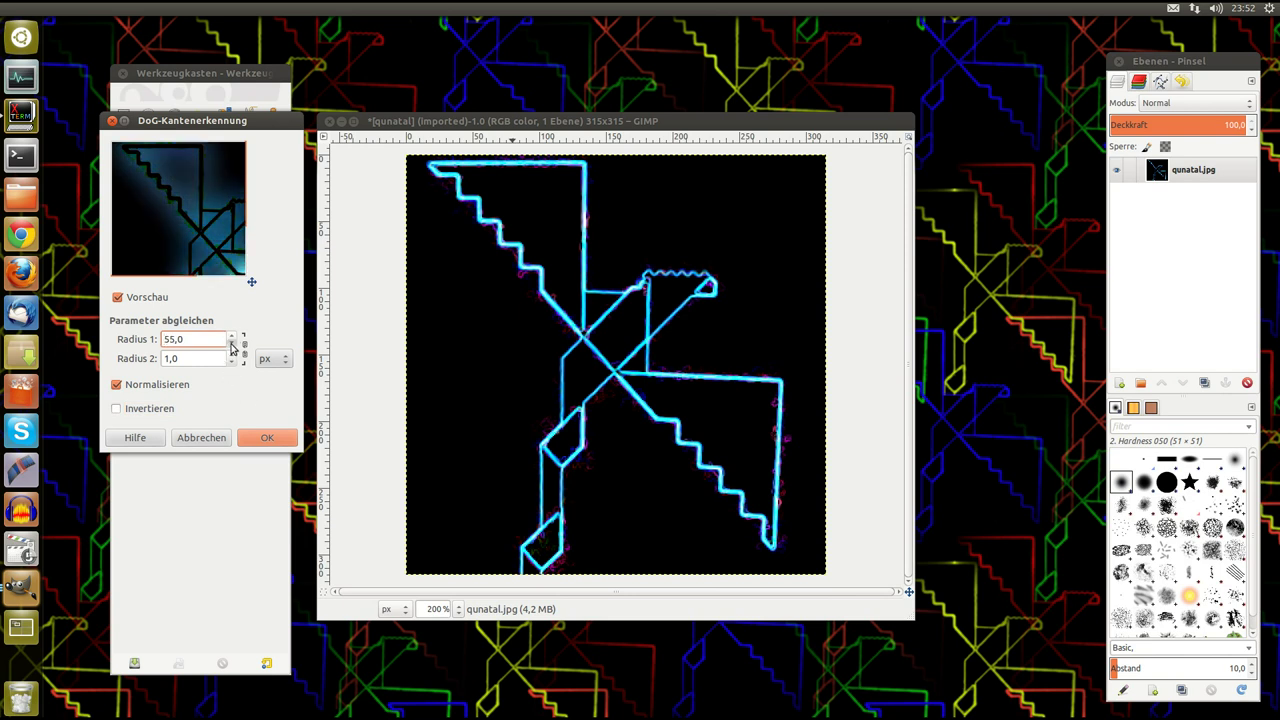
pyautogui.click(231, 347)
pyautogui.click(231, 347)
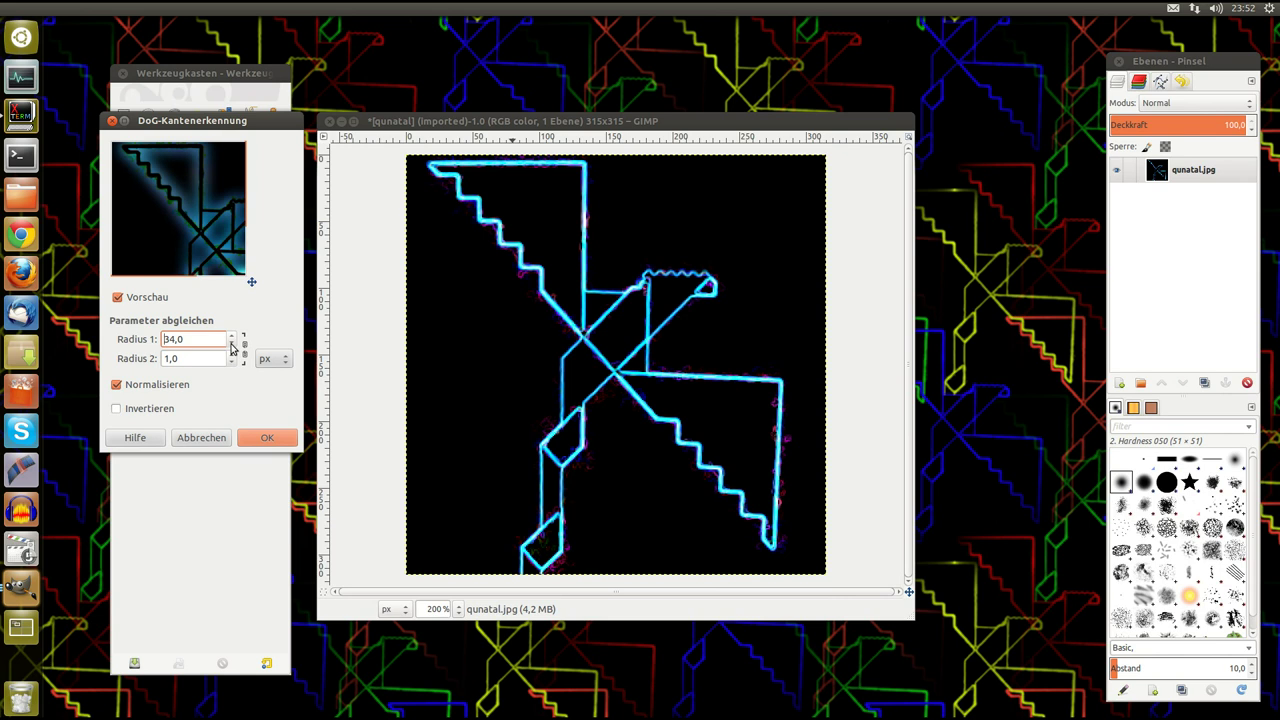
pyautogui.click(231, 353)
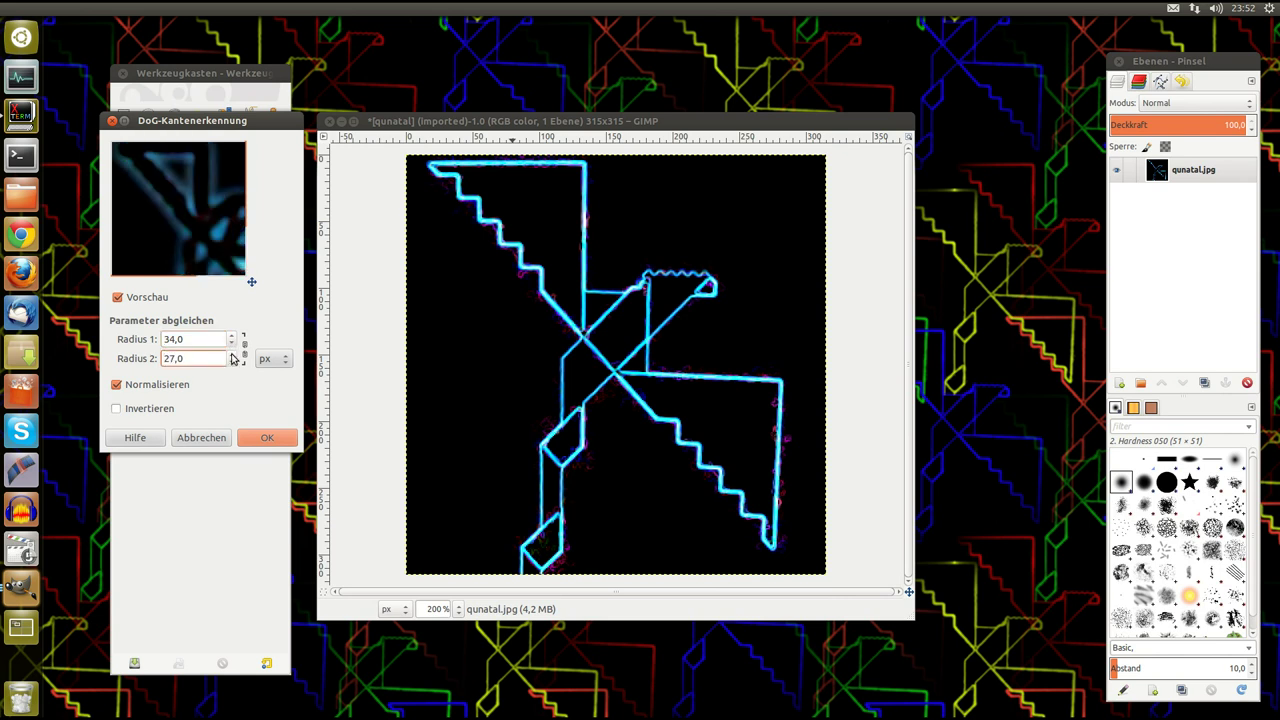
pyautogui.rightClick(232, 362)
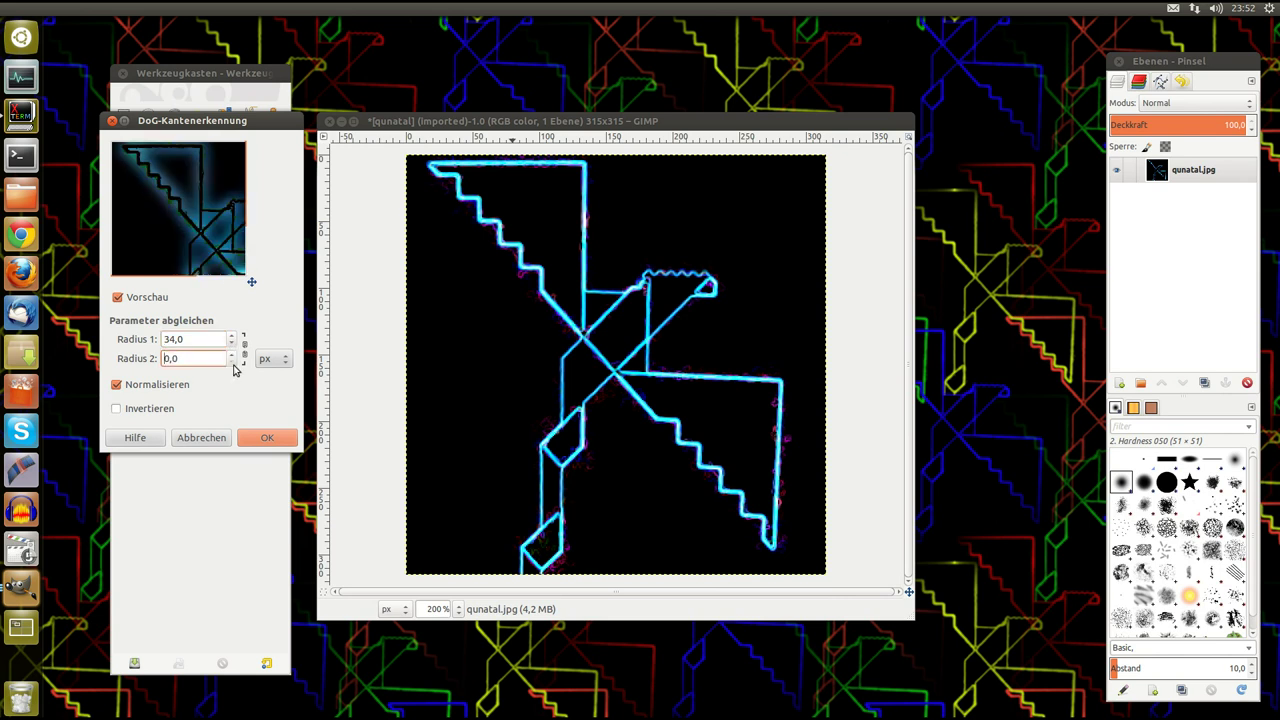
pyautogui.click(231, 354)
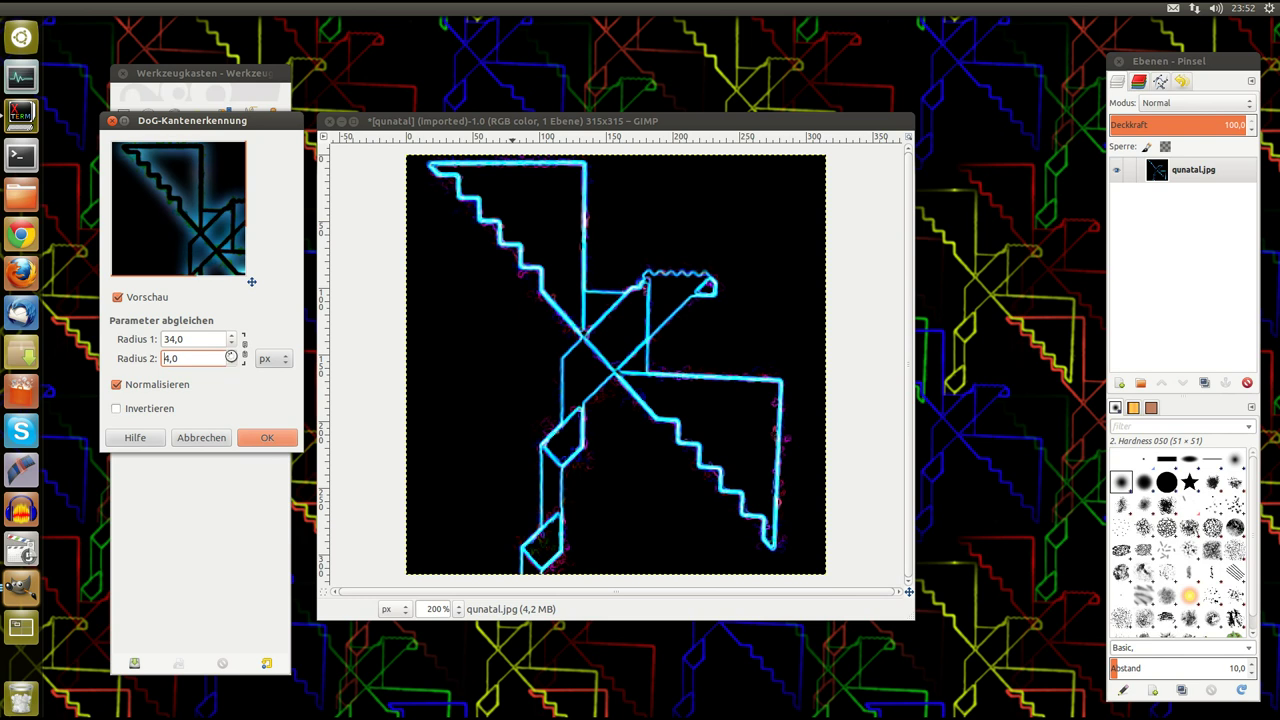
pyautogui.click(232, 339)
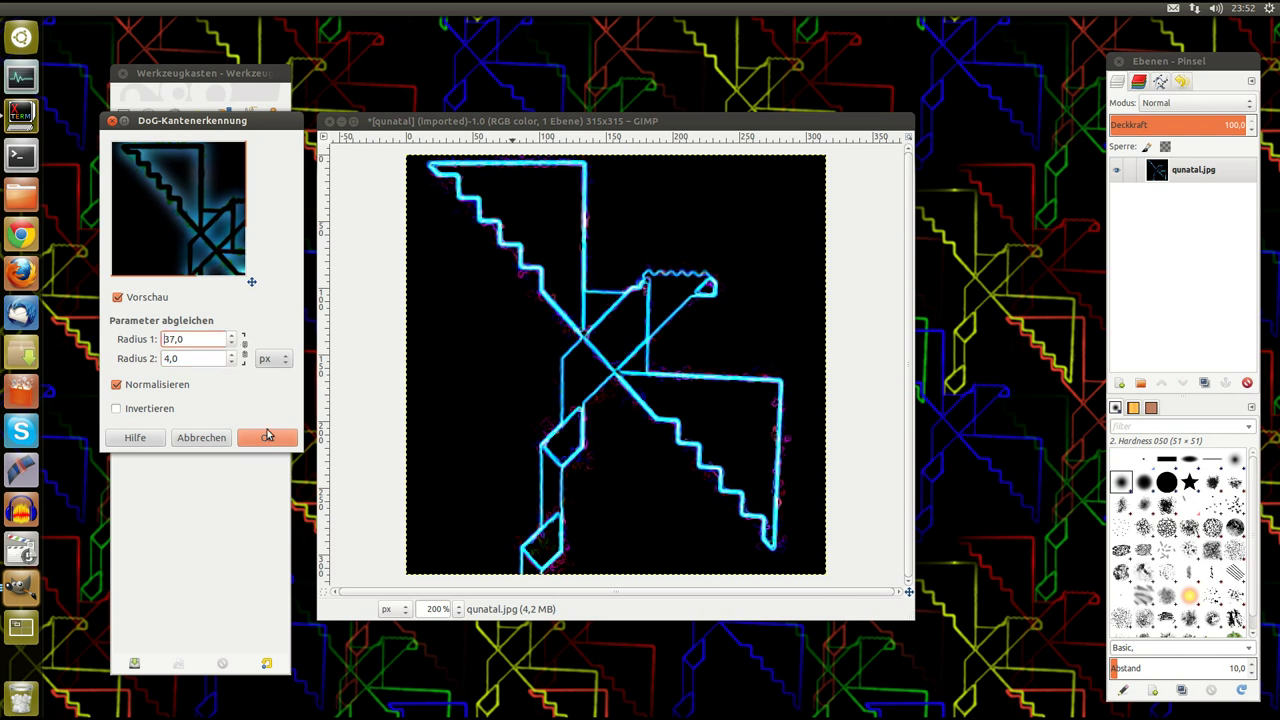
pyautogui.click(268, 437)
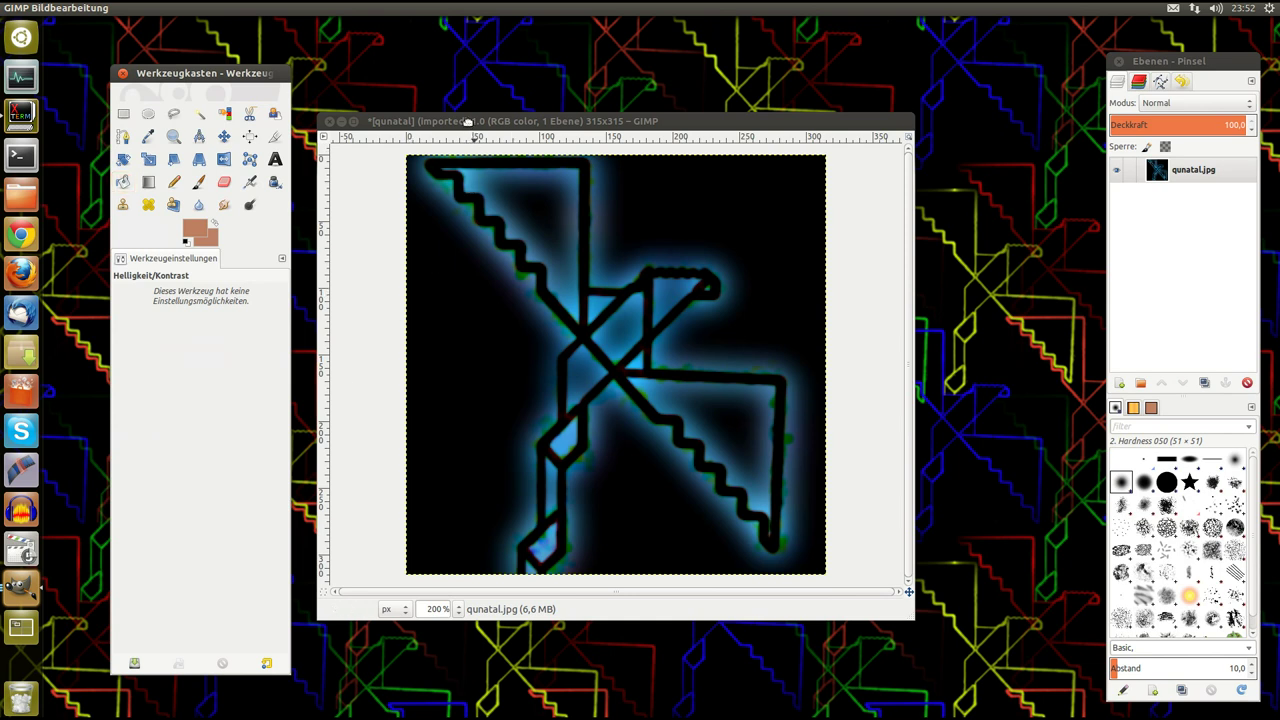
# - Colorize the glowing outlines teal with hue 164, saturation 66 and lightness -3
pyautogui.click(245, 8)
pyautogui.click(268, 58)
pyautogui.moveTo(217, 104)
pyautogui.mouseDown()
pyautogui.moveTo(205, 102)
pyautogui.moveTo(244, 122)
pyautogui.moveTo(211, 144)
pyautogui.mouseUp()
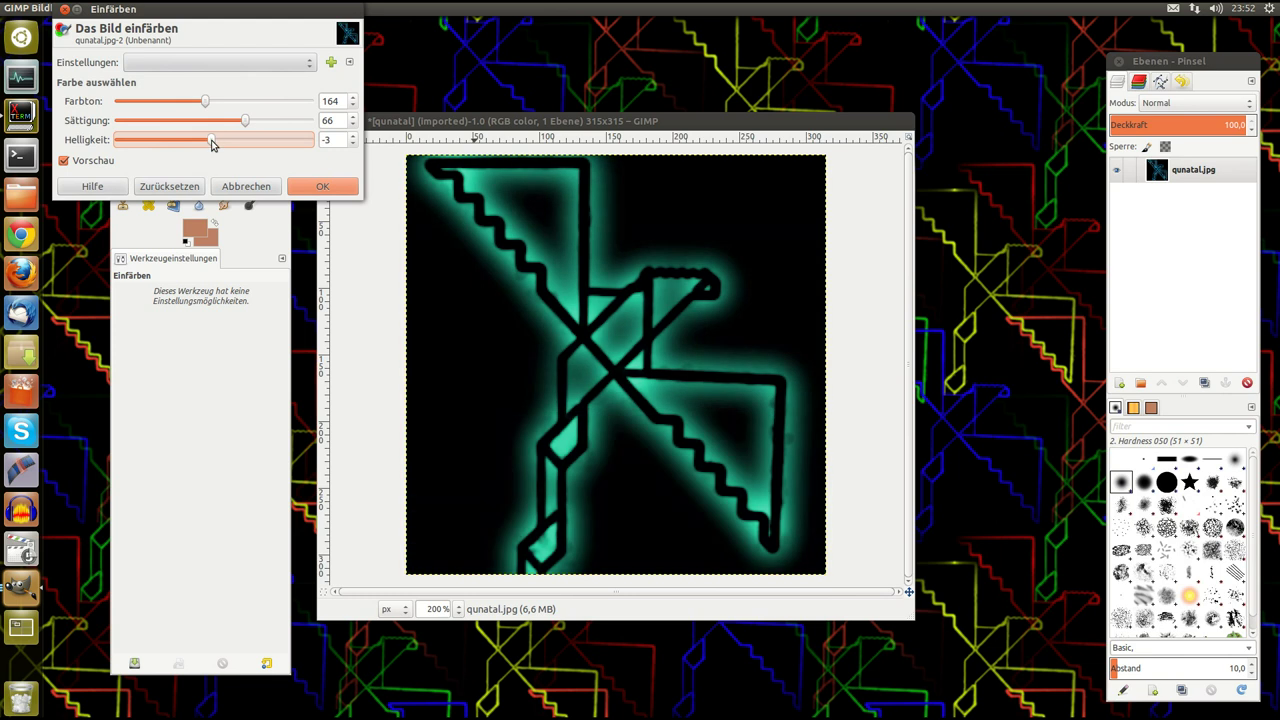
pyautogui.click(324, 187)
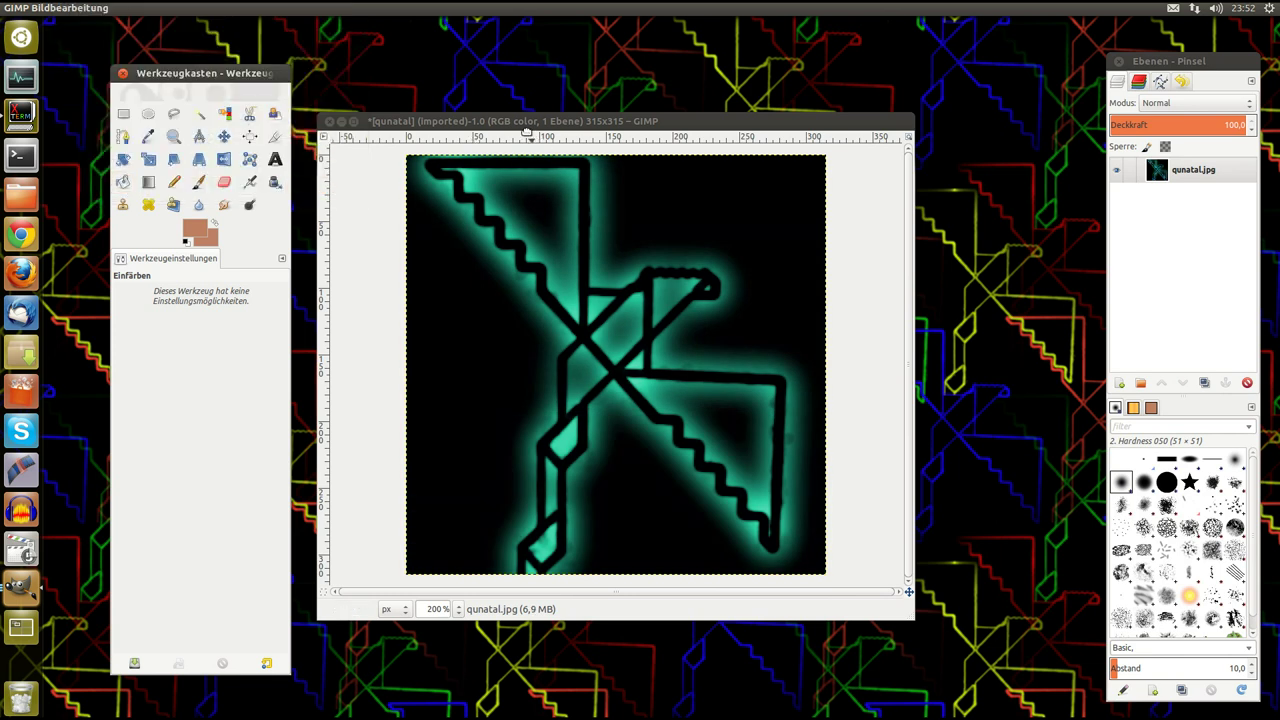
pyautogui.moveTo(526, 121); pyautogui.dragTo(540, 143)
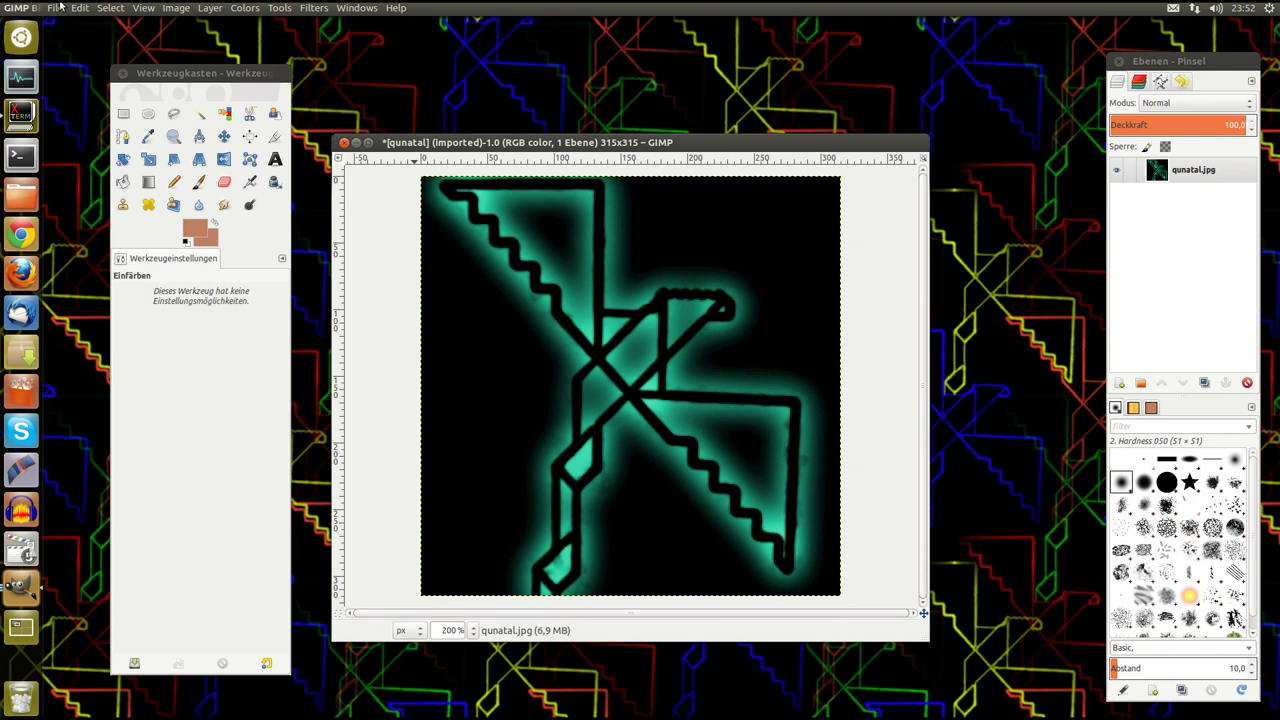
# - Create a new 1000×1000 pixel RGB image
pyautogui.click(55, 9)
pyautogui.click(57, 30)
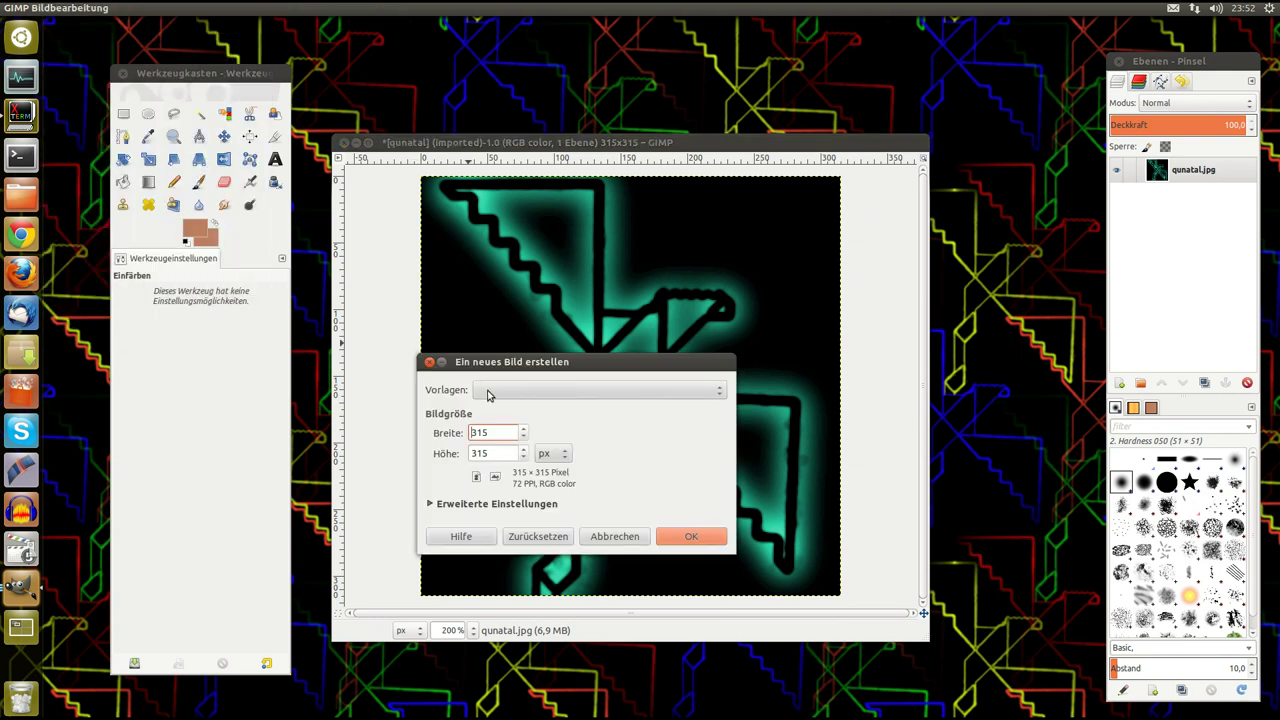
pyautogui.moveTo(510, 430); pyautogui.dragTo(418, 424)
pyautogui.write('1000')
pyautogui.press('Tab')
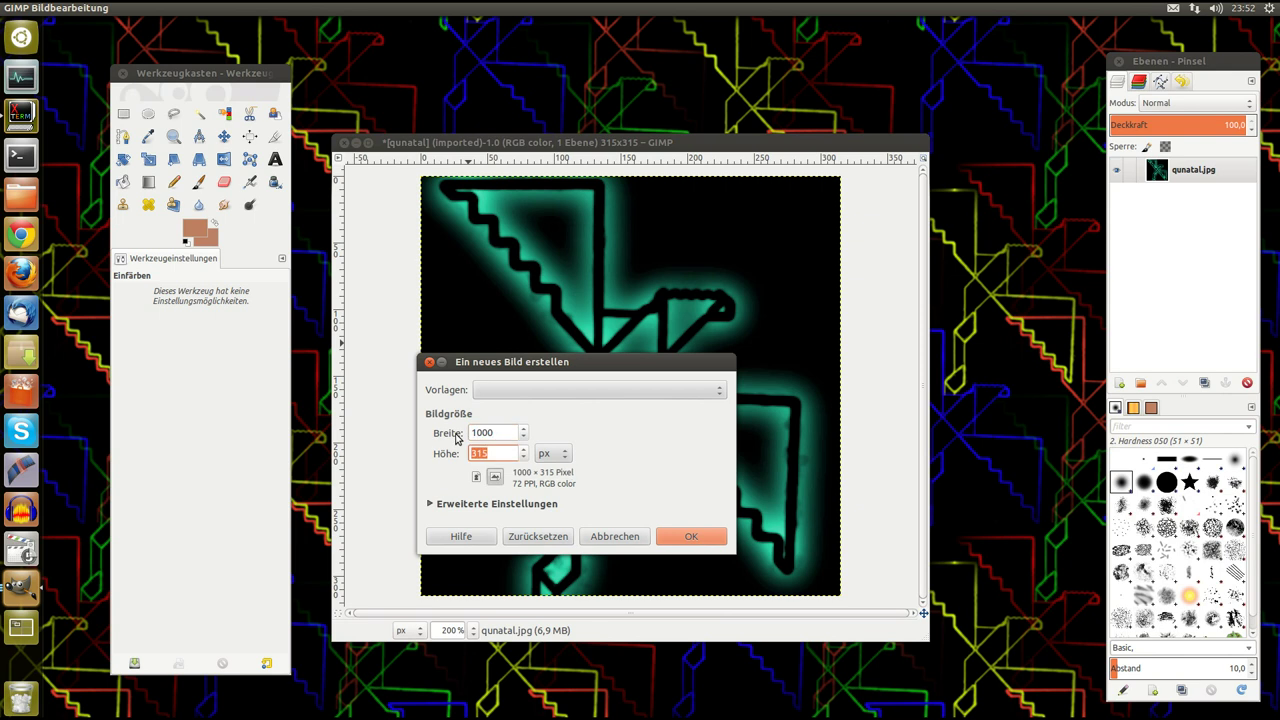
pyautogui.write('1000')
pyautogui.click(469, 505)
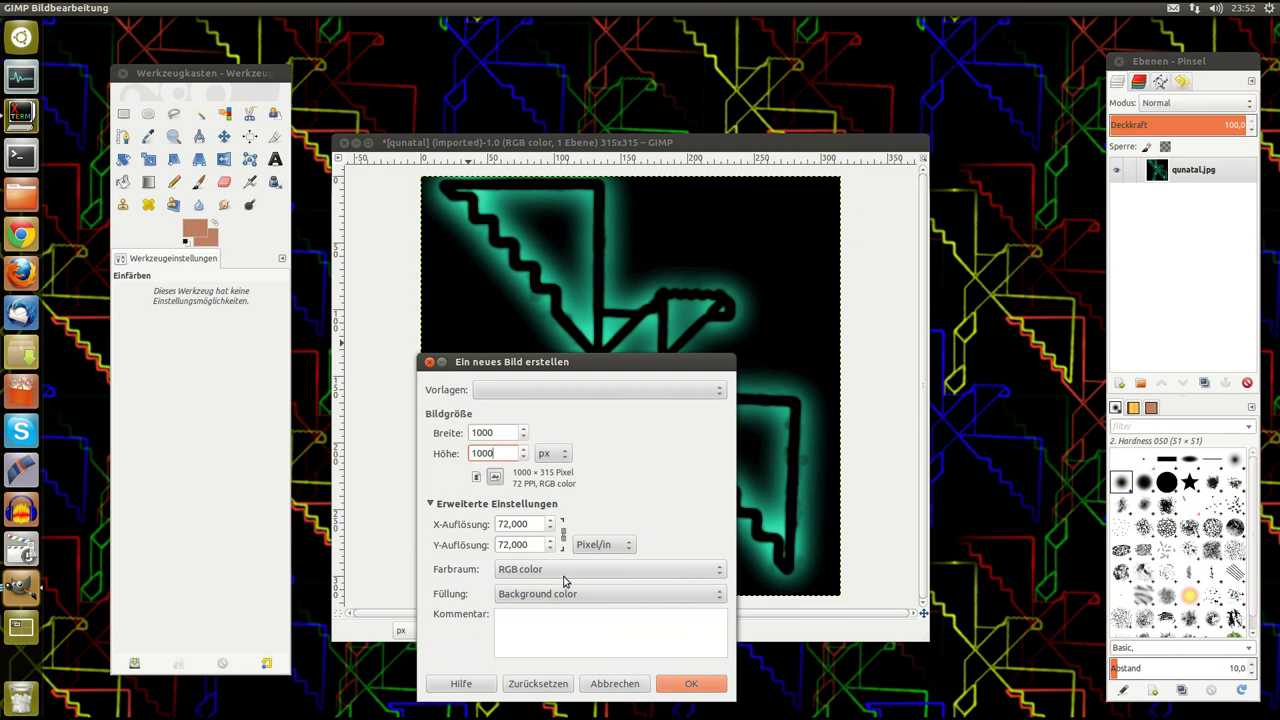
pyautogui.click(690, 685)
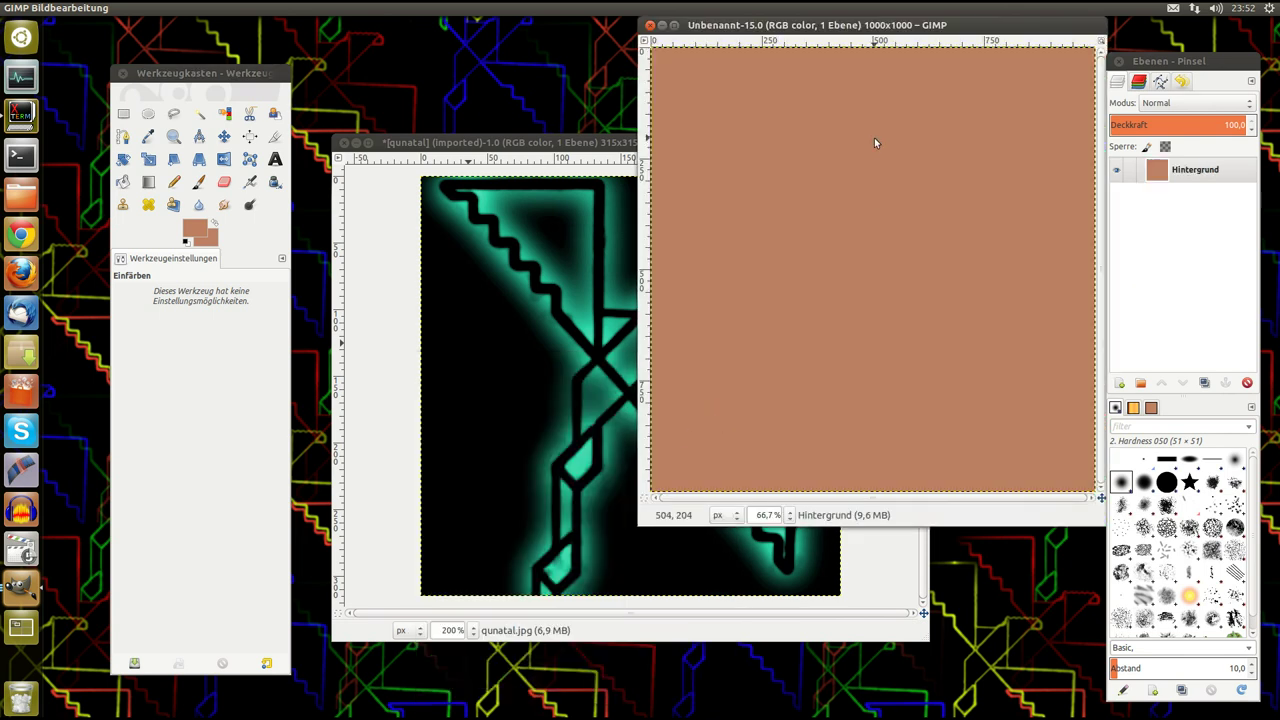
pyautogui.moveTo(800, 32); pyautogui.dragTo(736, 32)
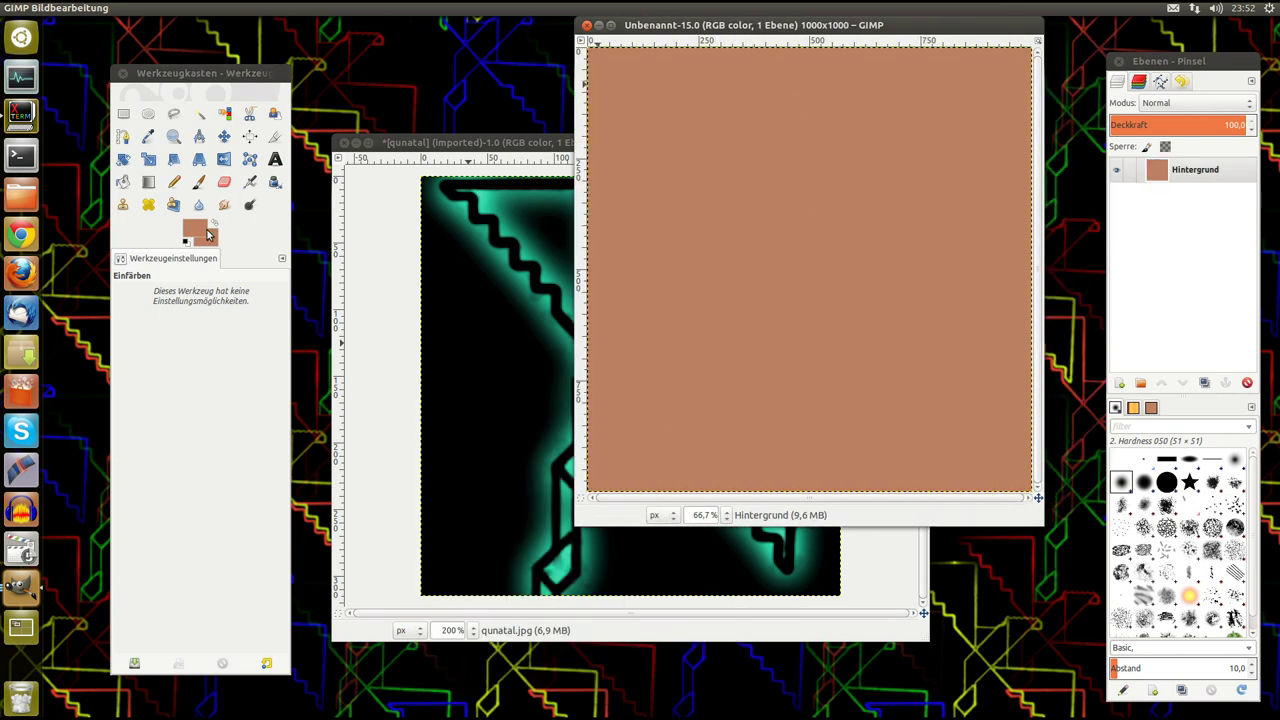
# - Set the foreground colour to black and bucket-fill the new canvas with it
pyautogui.click(204, 231)
pyautogui.click(154, 170)
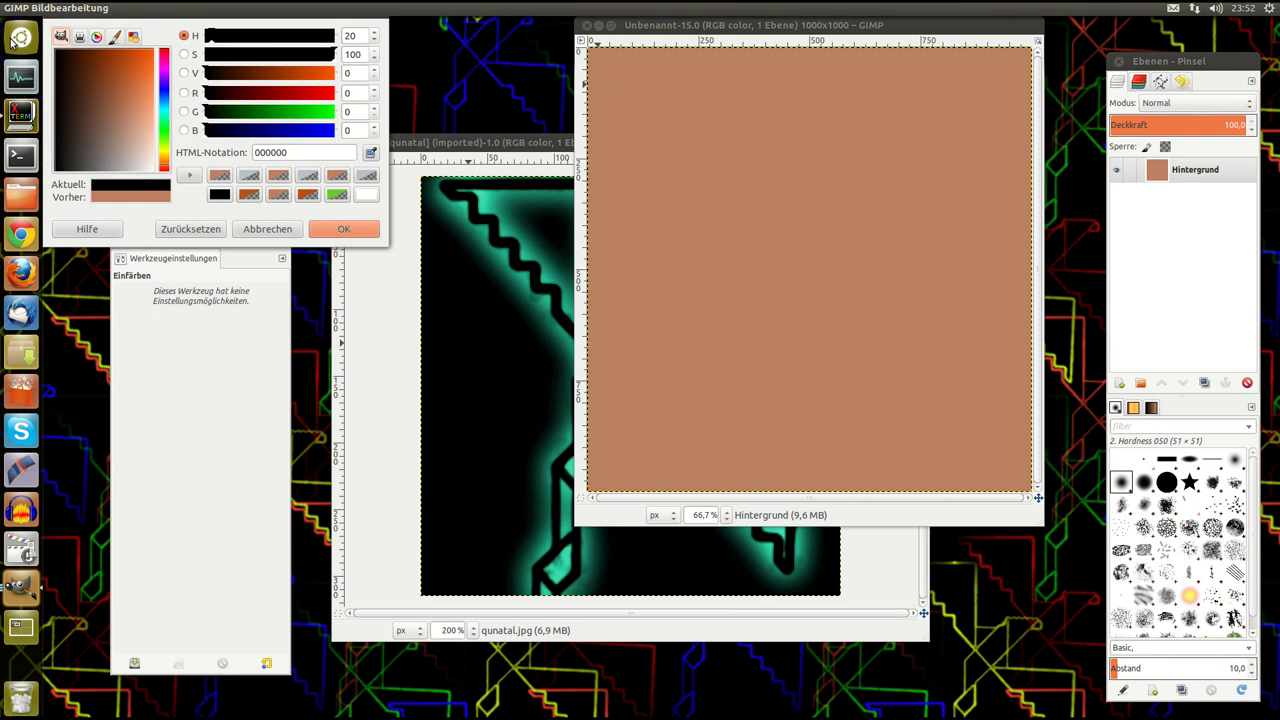
pyautogui.click(330, 228)
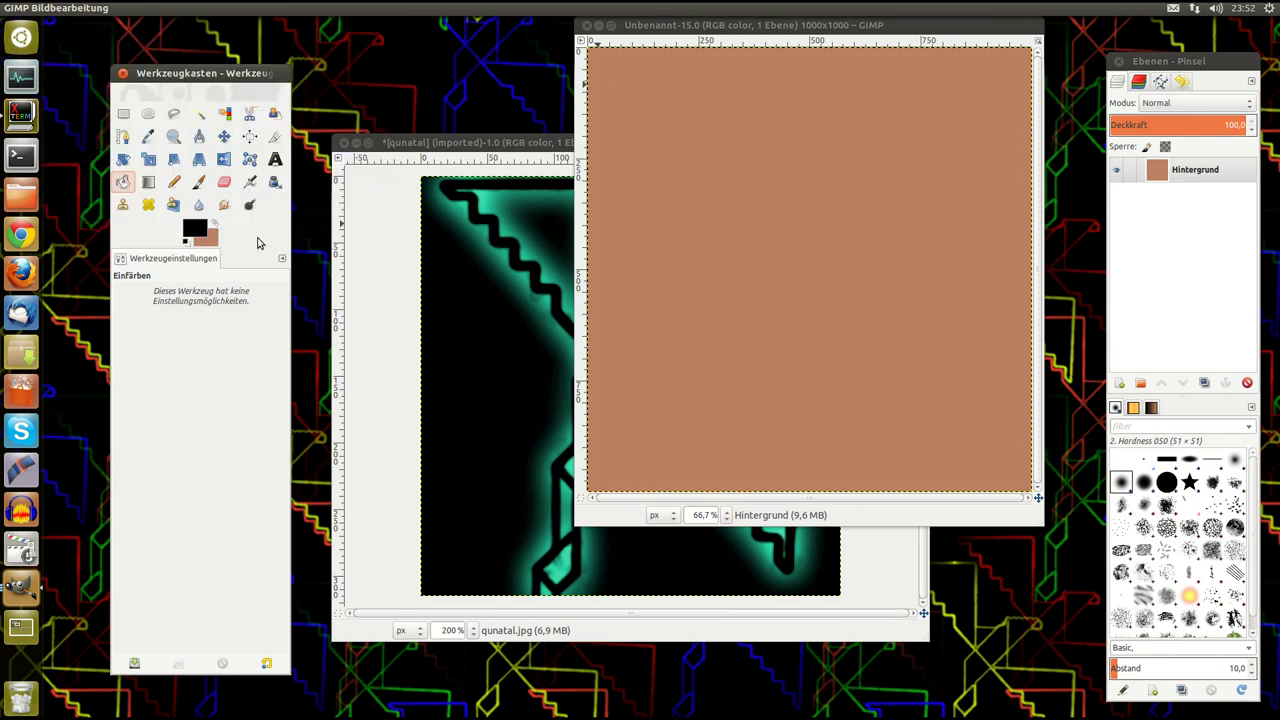
pyautogui.click(213, 240)
pyautogui.click(152, 170)
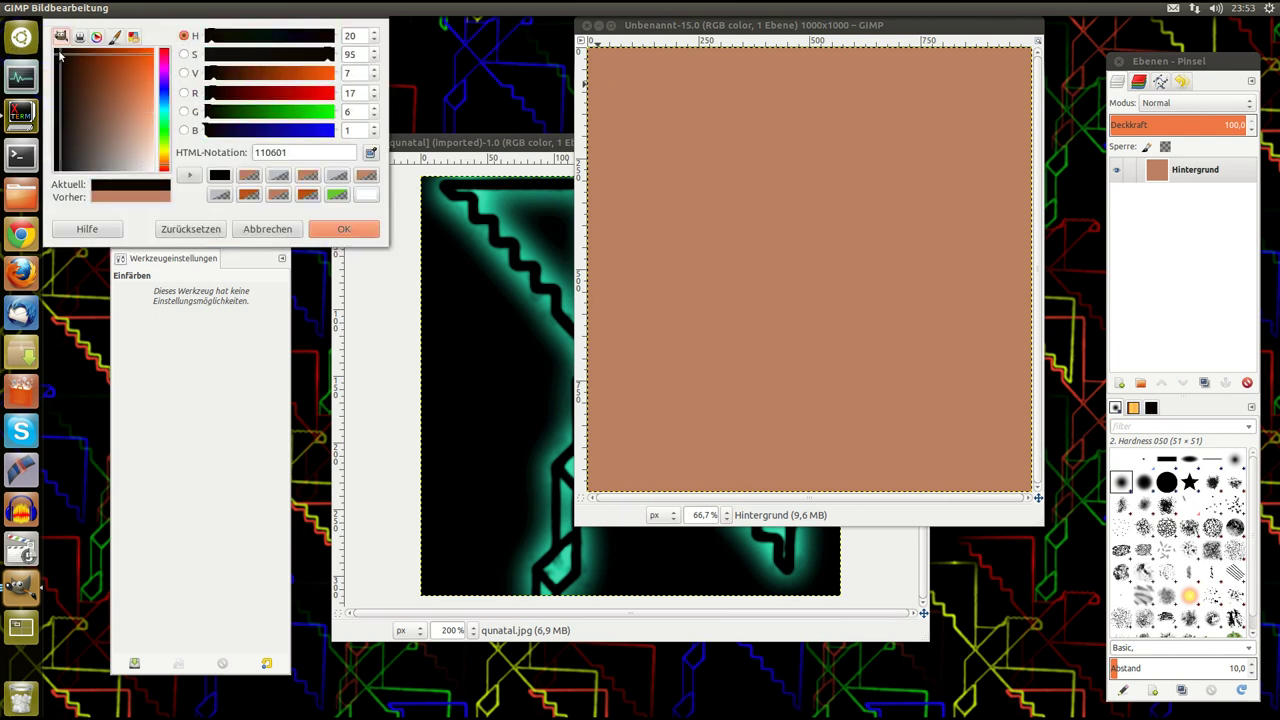
pyautogui.click(337, 229)
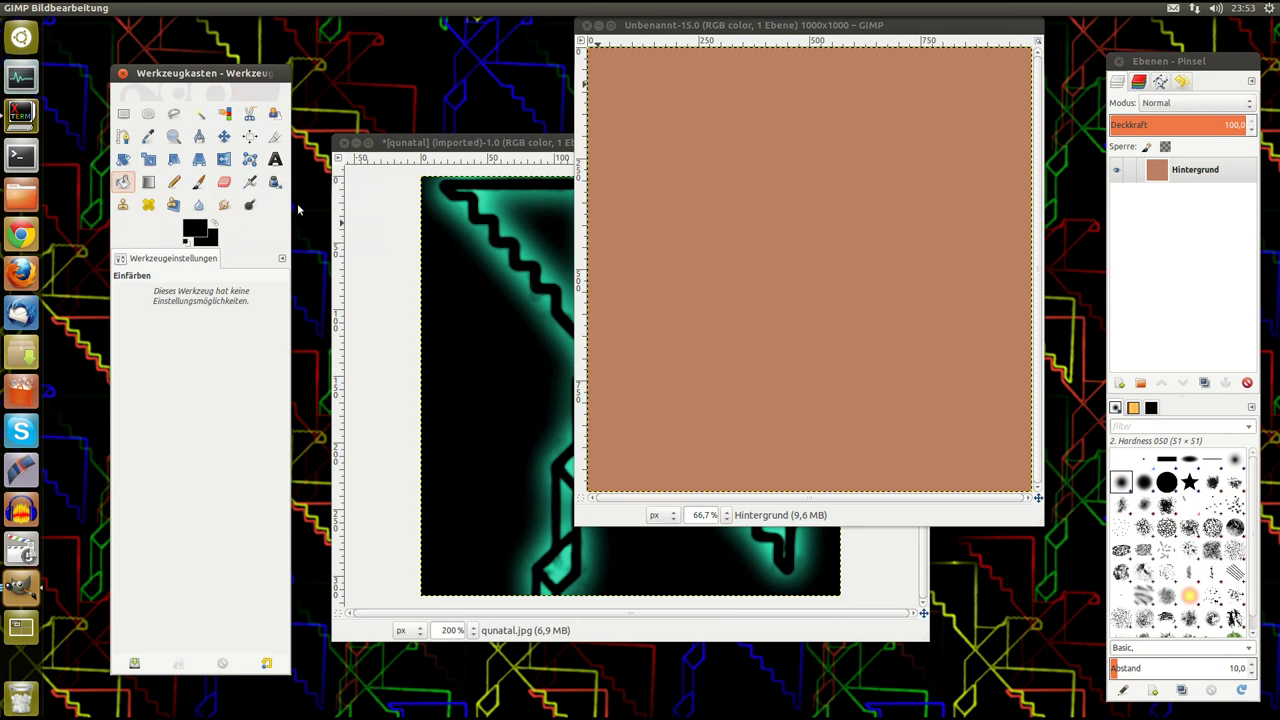
pyautogui.click(123, 181)
pyautogui.click(613, 151)
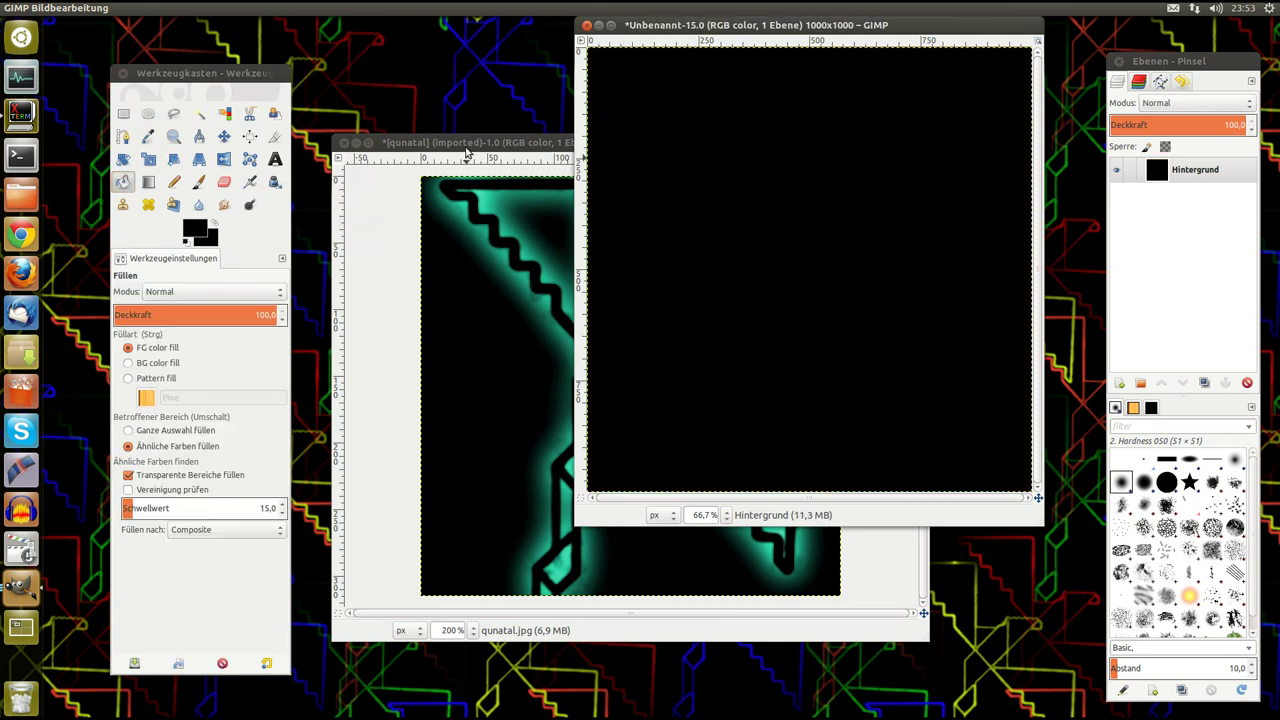
pyautogui.click(465, 152)
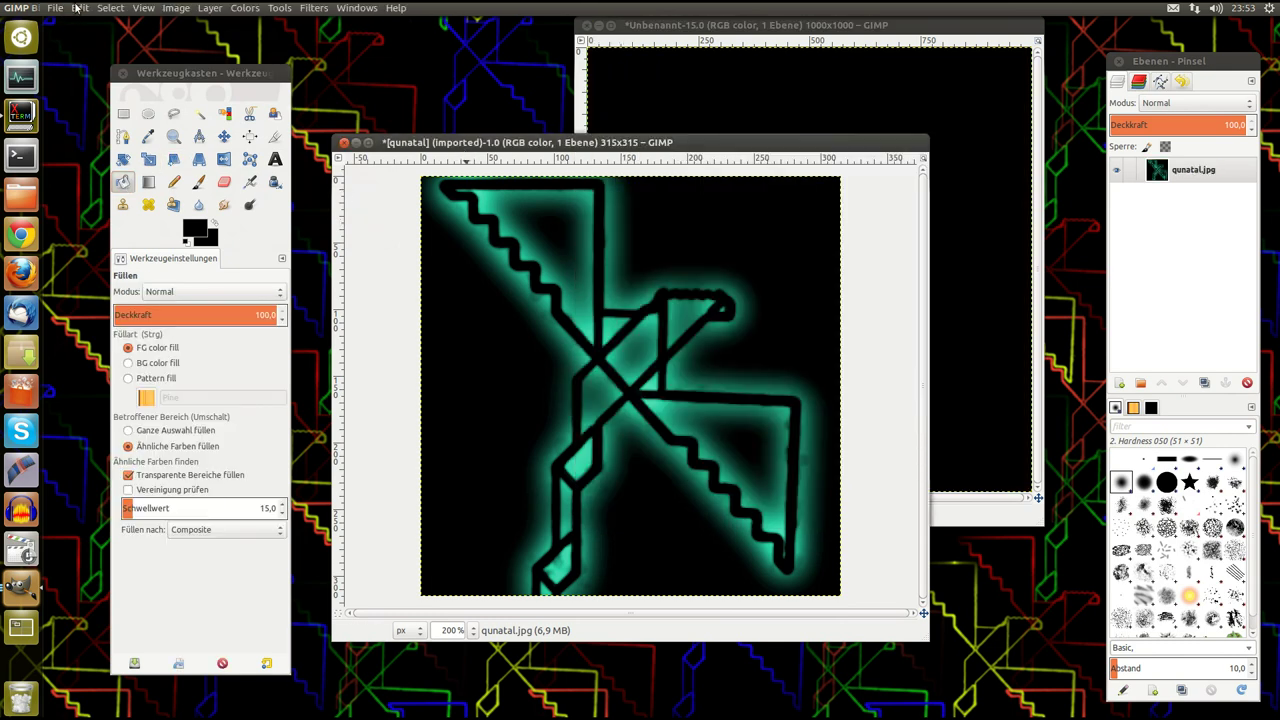
# - Copy the teal logo image and paste it into the black canvas as a new layer
pyautogui.click(78, 8)
pyautogui.click(168, 112)
pyautogui.click(630, 26)
pyautogui.moveTo(630, 26); pyautogui.dragTo(548, 71)
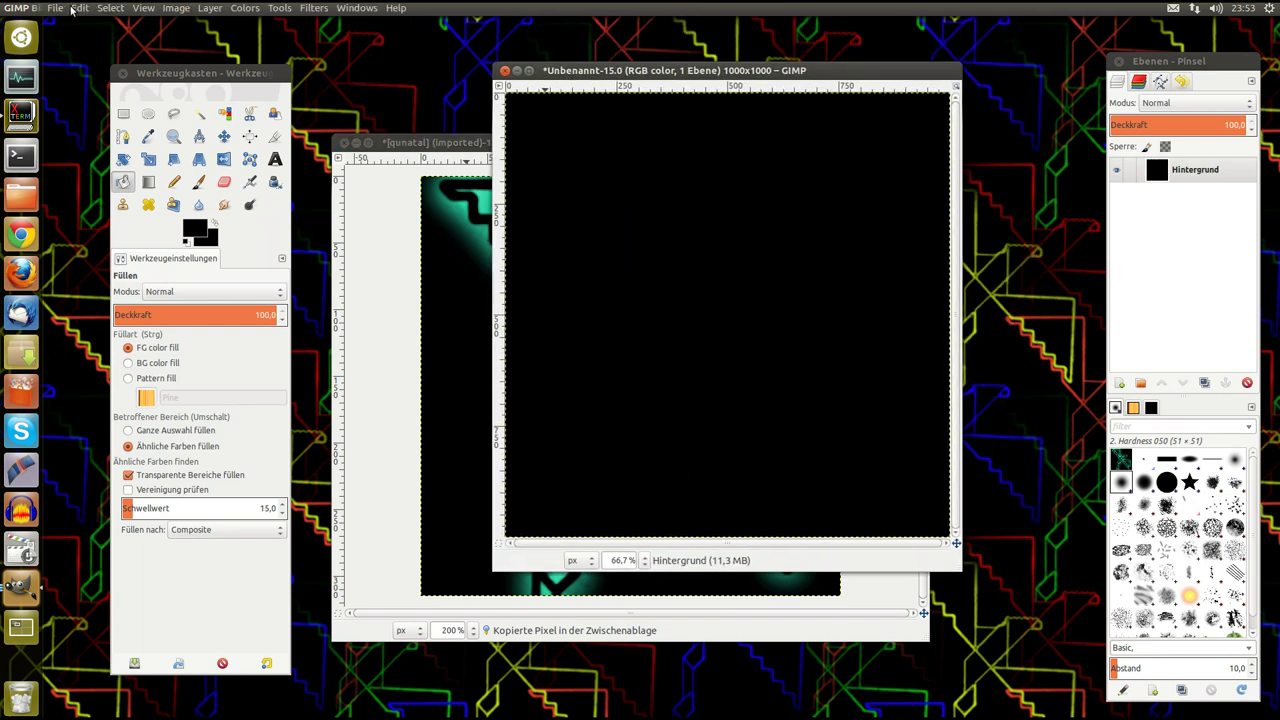
pyautogui.click(74, 8)
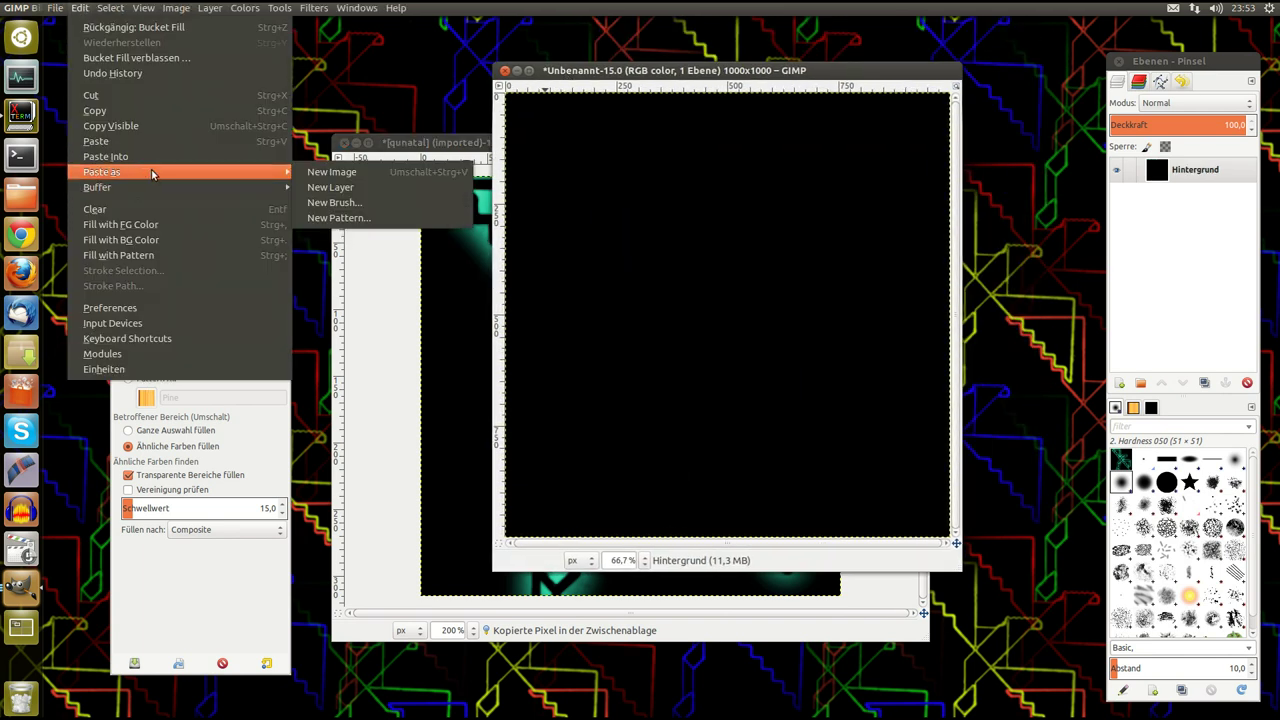
pyautogui.click(376, 184)
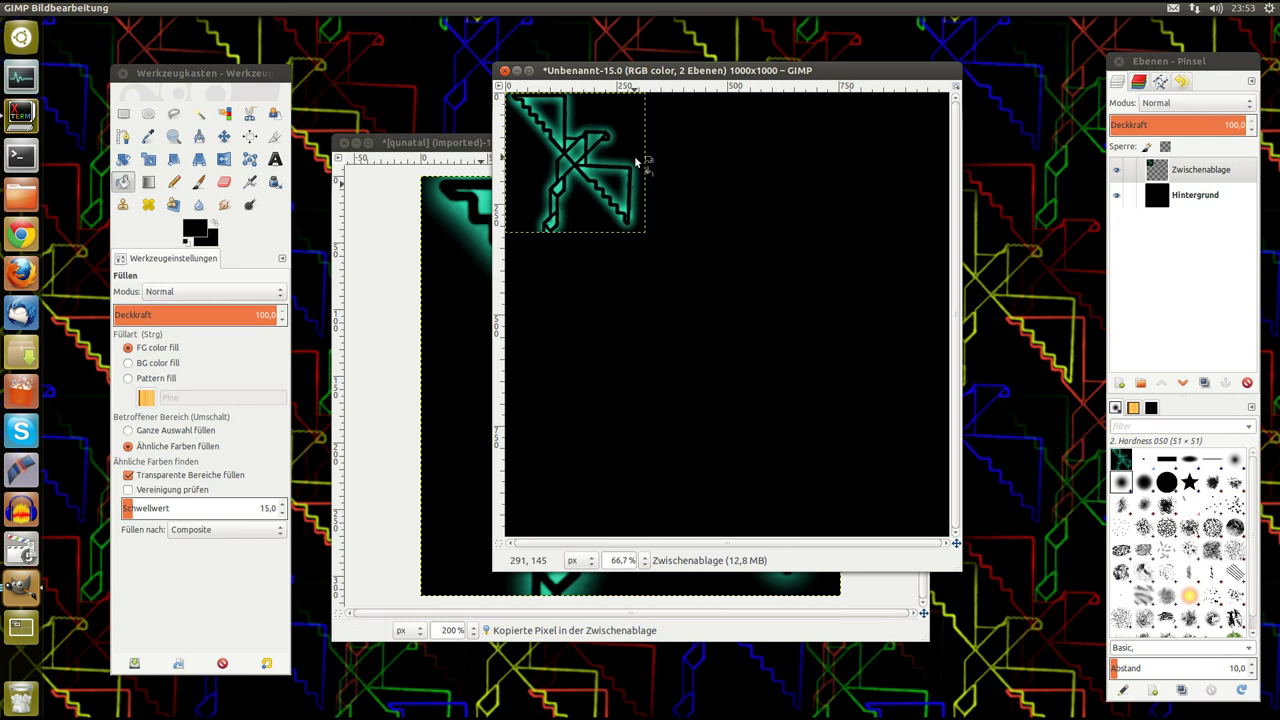
# - Move the pasted logo layer to the centre of the canvas
pyautogui.click(224, 136)
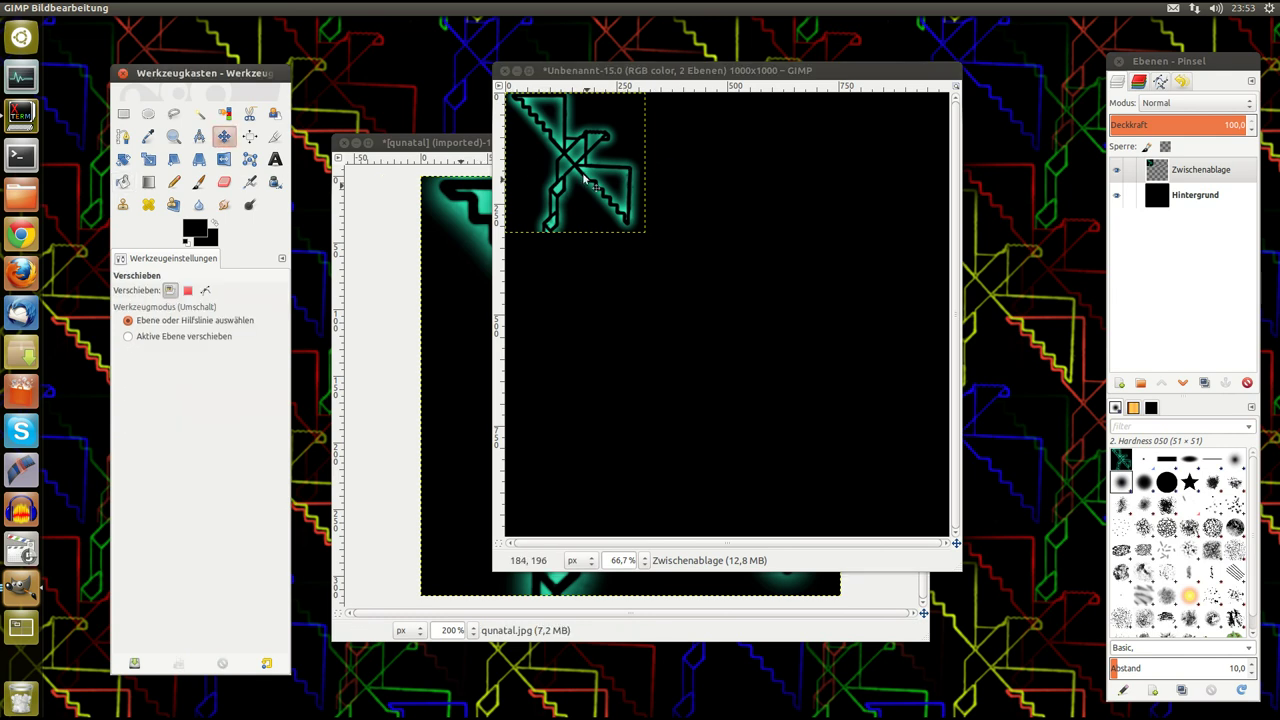
pyautogui.moveTo(586, 178); pyautogui.dragTo(677, 326)
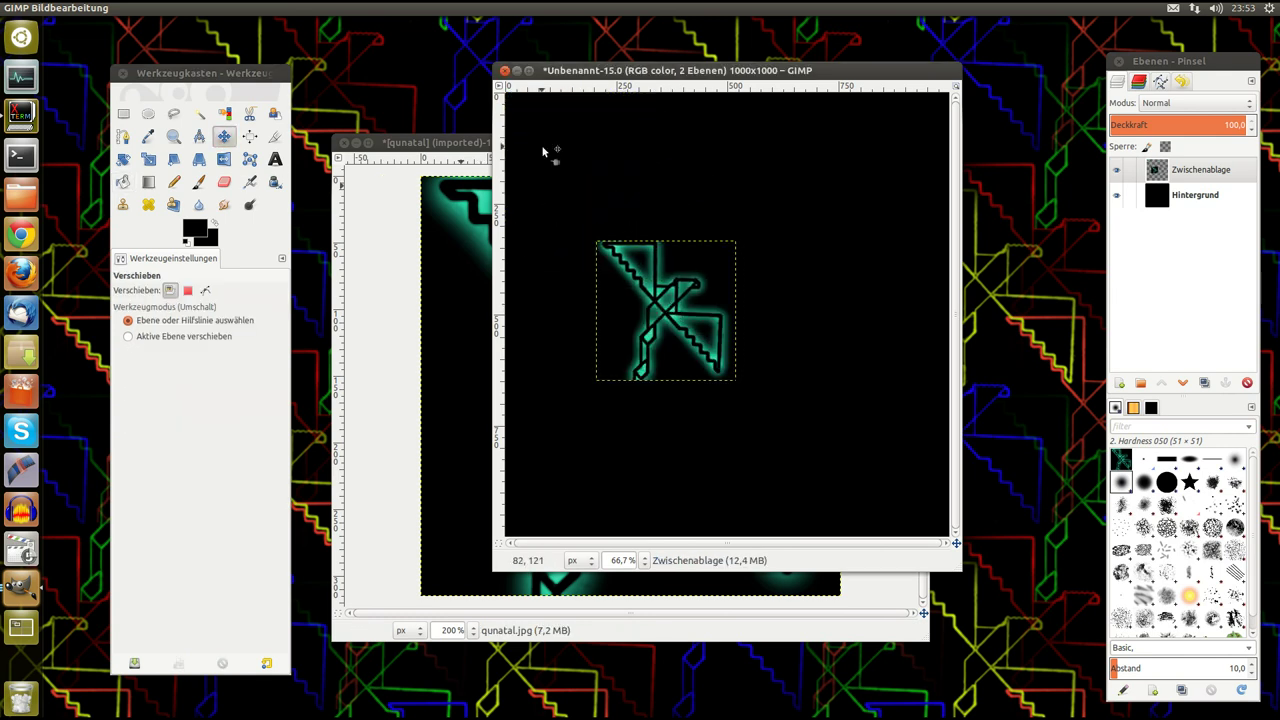
pyautogui.moveTo(640, 70); pyautogui.dragTo(552, 64)
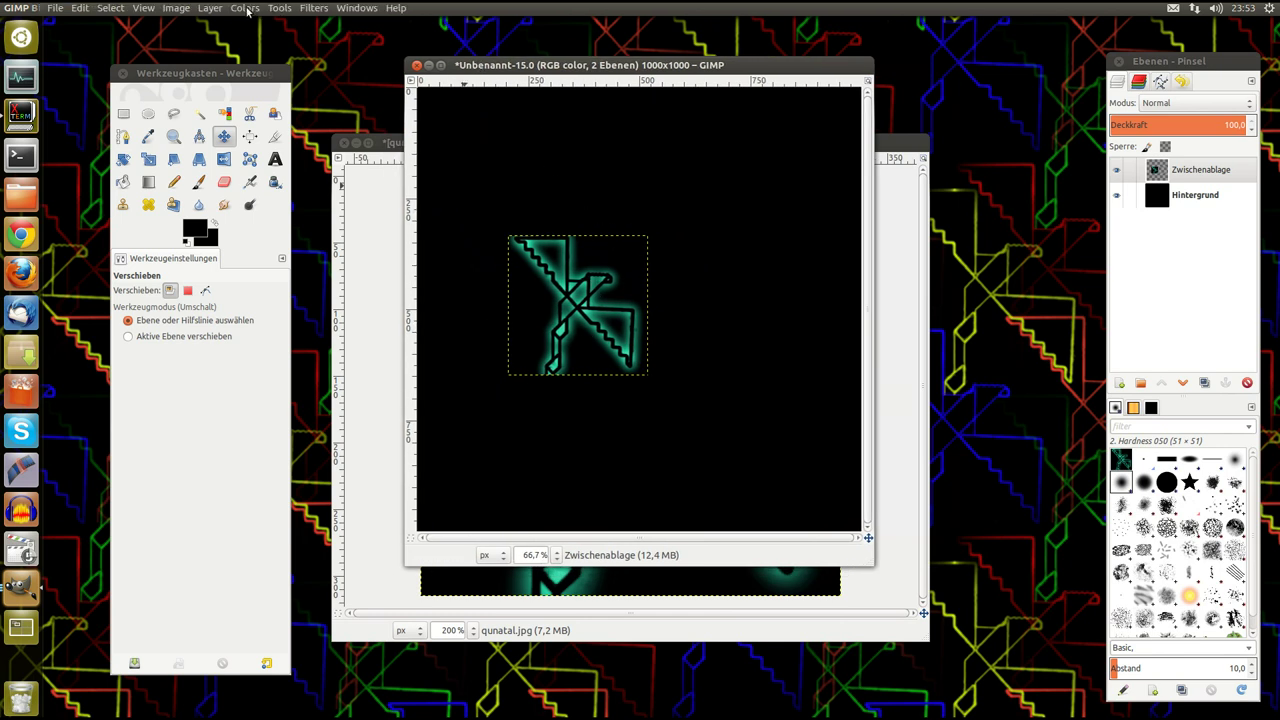
# - Apply Color to Alpha with black 000000 to the logo layer
pyautogui.click(247, 9)
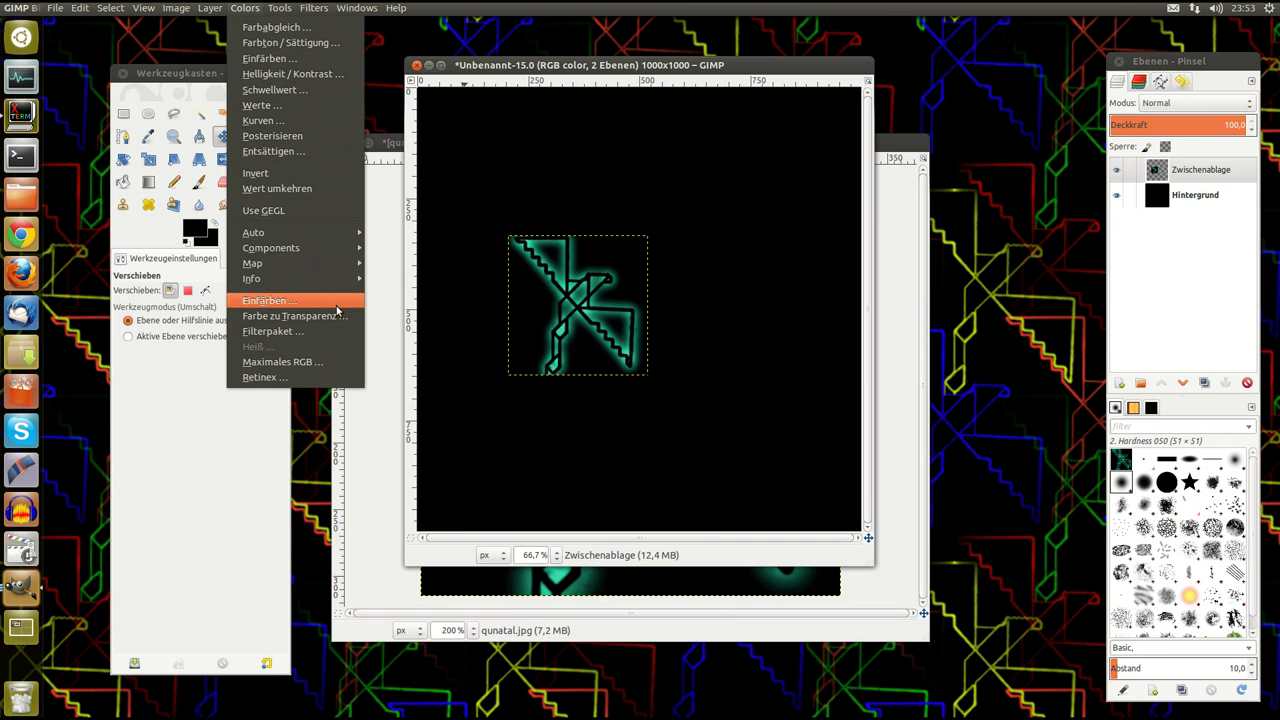
pyautogui.click(290, 316)
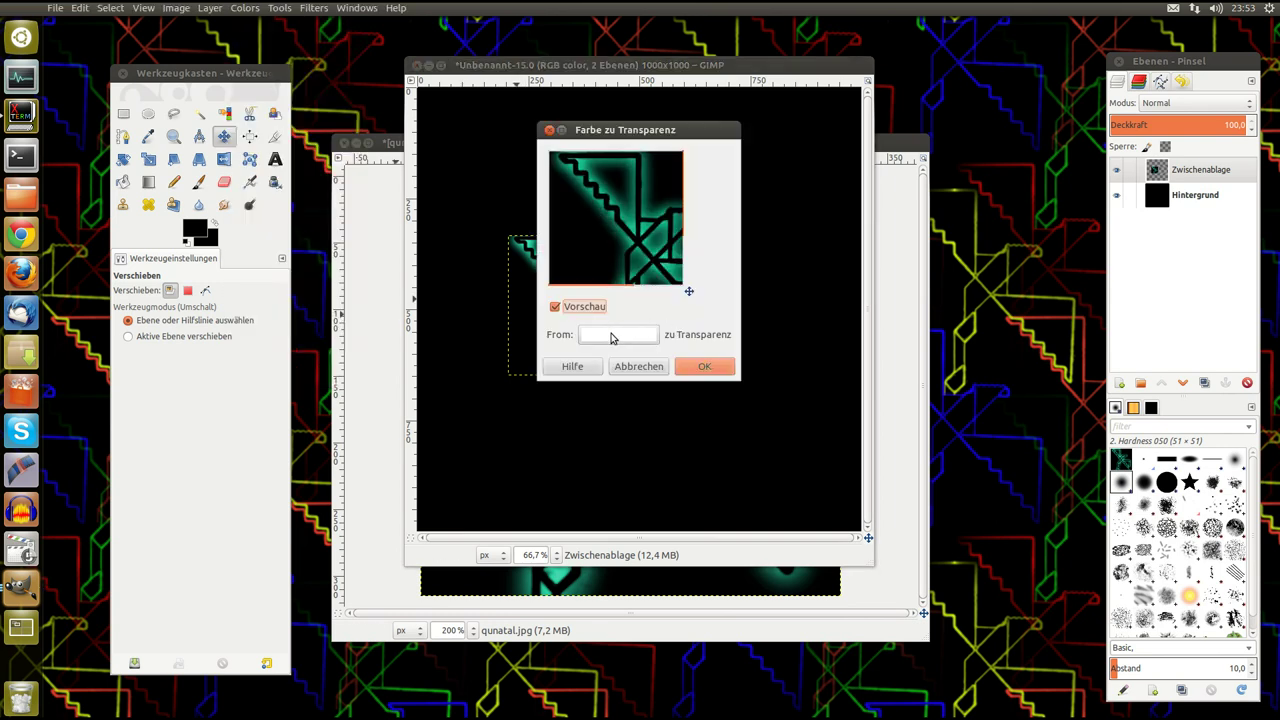
pyautogui.click(612, 334)
pyautogui.click(548, 384)
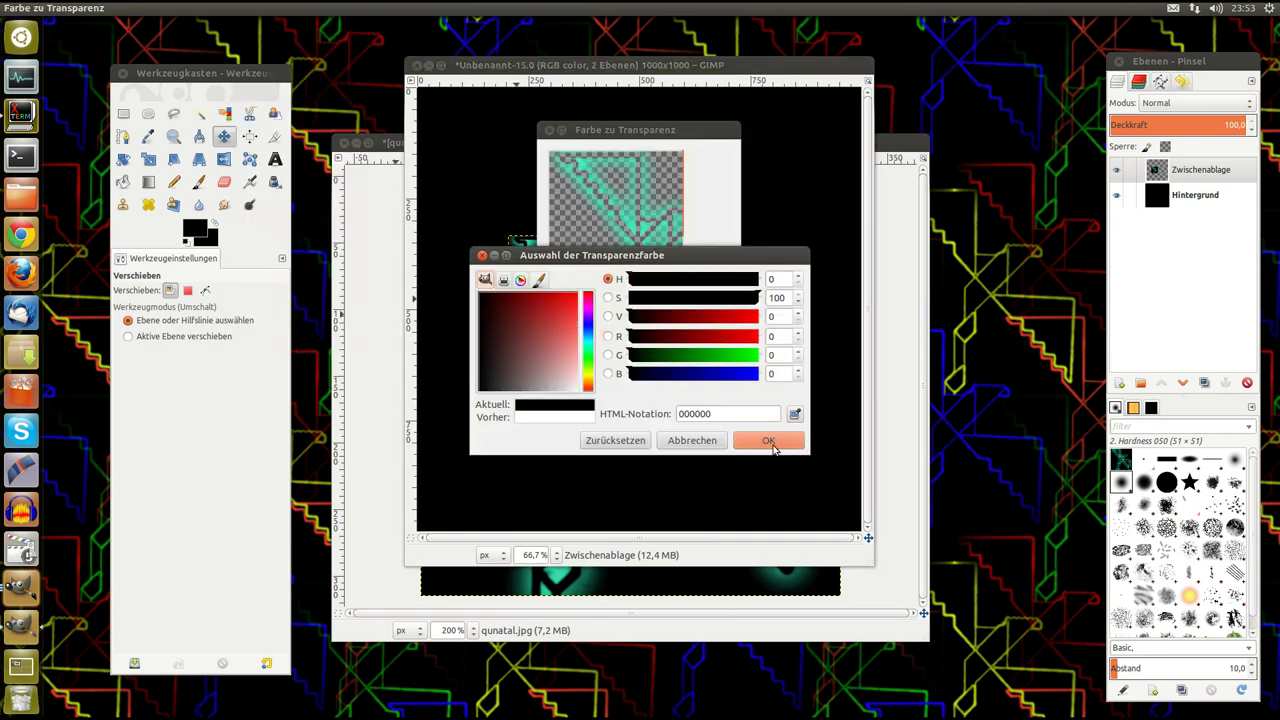
pyautogui.click(783, 441)
pyautogui.click(712, 368)
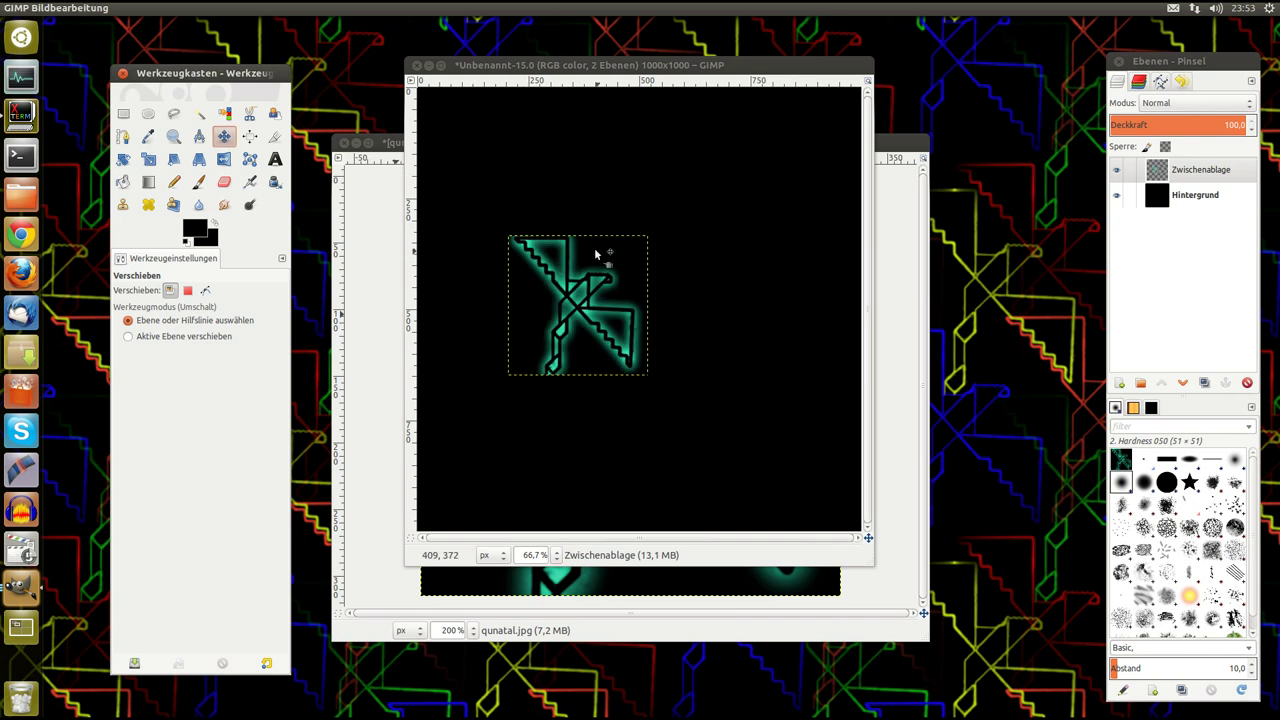
pyautogui.click(495, 65)
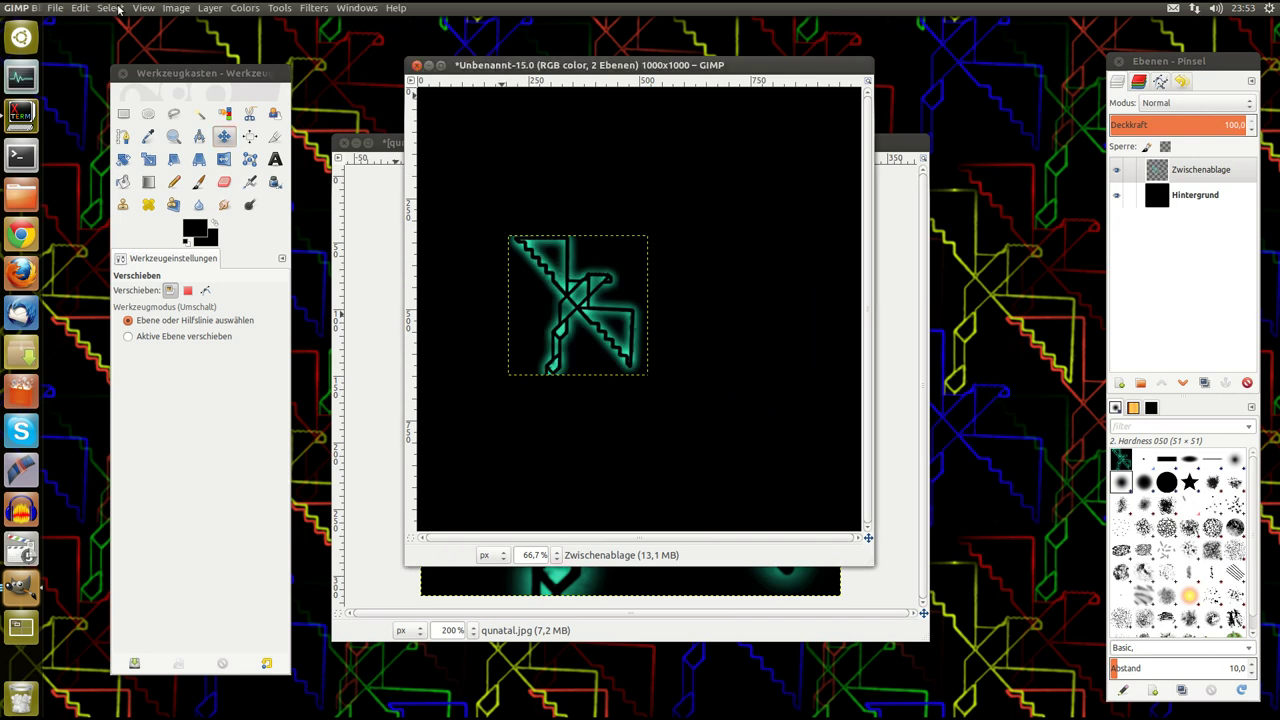
# - Copy the transparent logo, paste it as a new layer, and shift it up-right
pyautogui.click(82, 10)
pyautogui.press('Down')
pyautogui.press('Down')
pyautogui.press('Down')
pyautogui.press('Return')
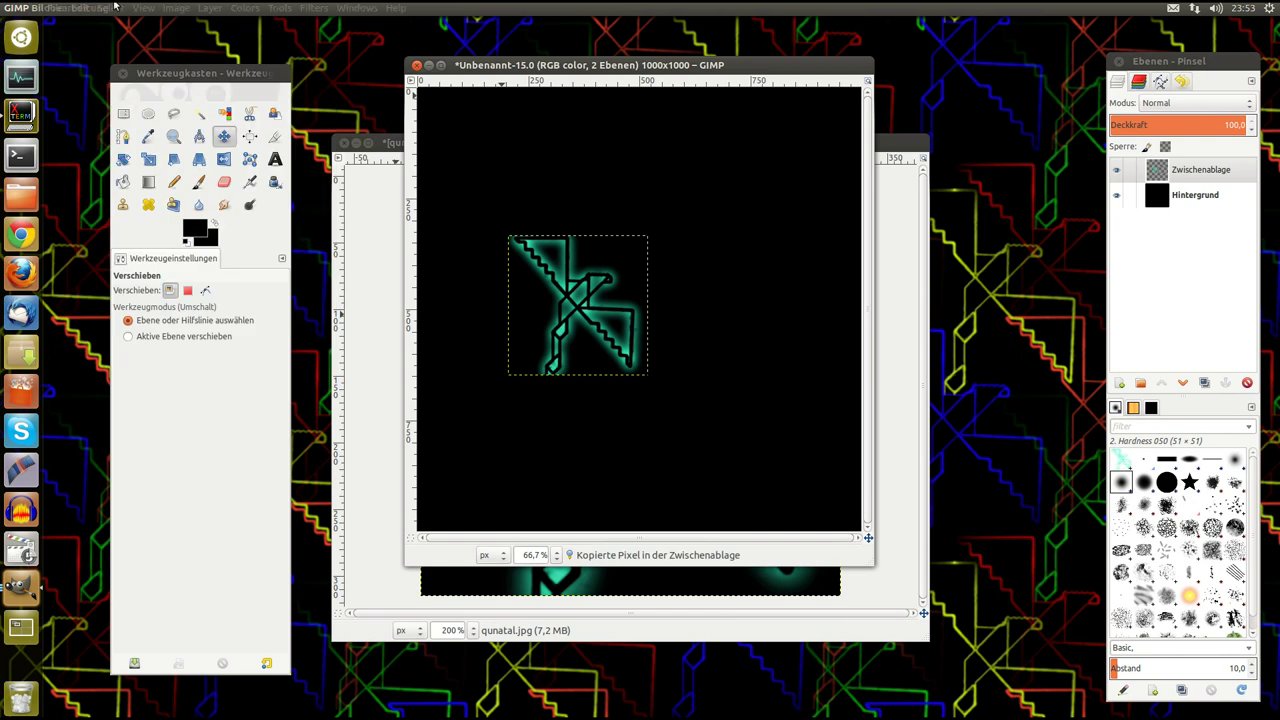
pyautogui.click(82, 10)
pyautogui.moveTo(102, 172)
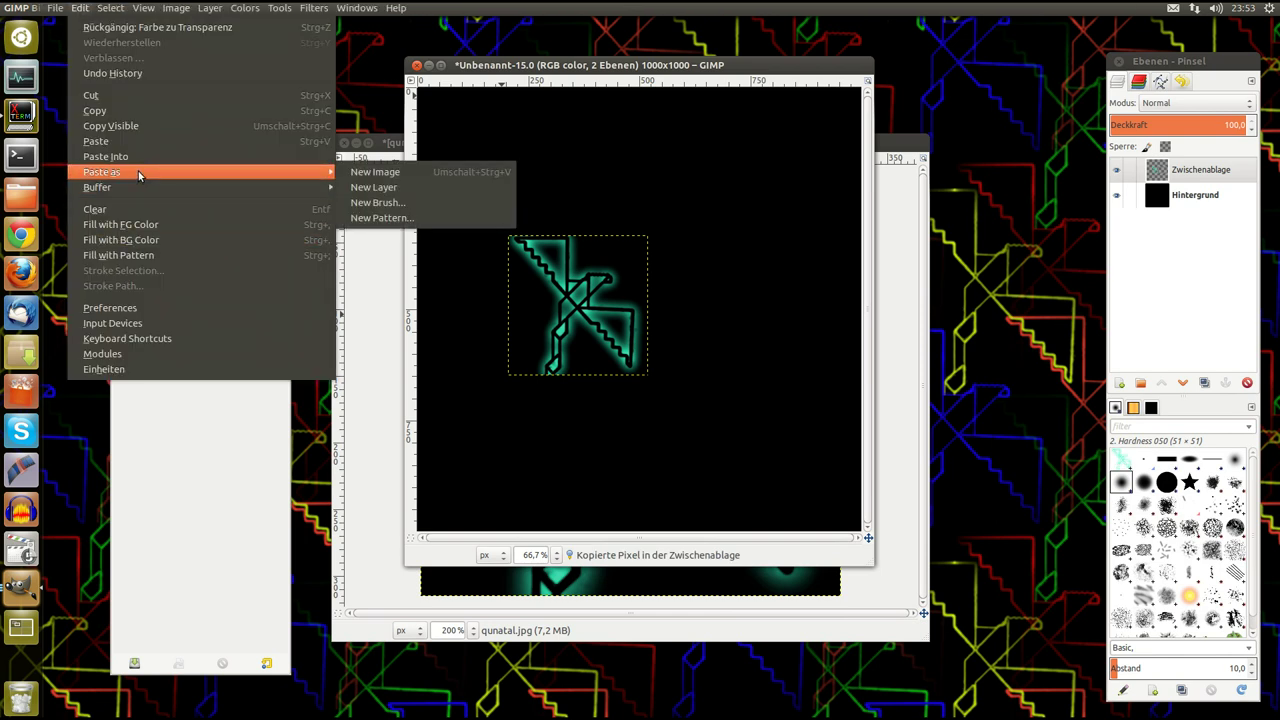
pyautogui.click(400, 188)
pyautogui.moveTo(505, 141)
pyautogui.mouseDown()
pyautogui.moveTo(660, 214)
pyautogui.moveTo(670, 240)
pyautogui.mouseUp()
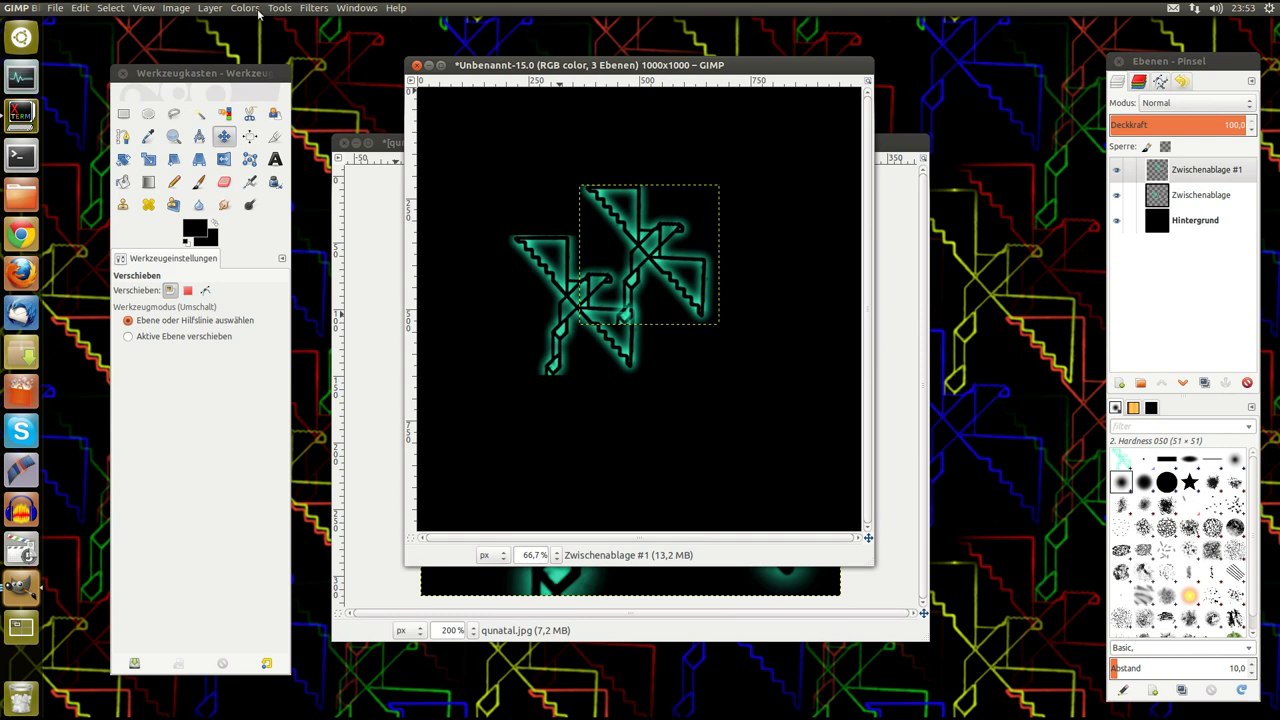
pyautogui.click(246, 8)
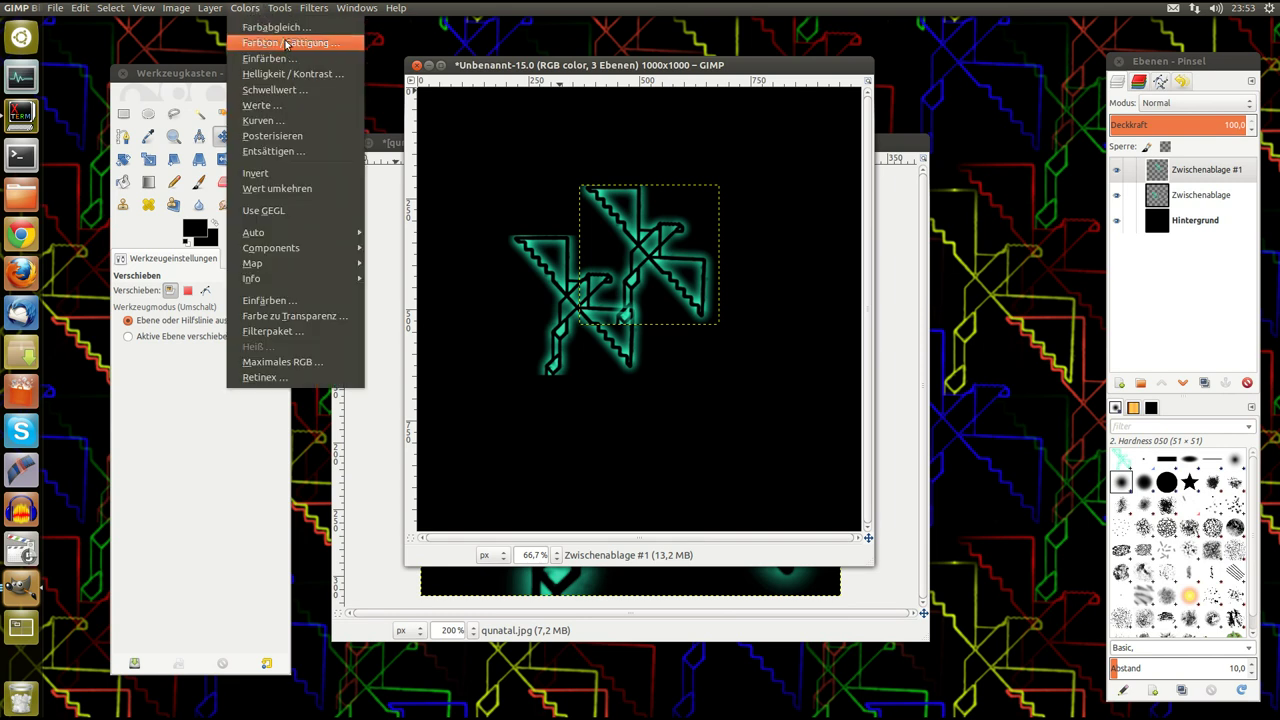
# - Colorize the logo copy with hue 279, saturation 91 and lightness -37
pyautogui.click(287, 60)
pyautogui.scroll(-1, 245, 108)
pyautogui.scroll(-4, 245, 110)
pyautogui.moveTo(212, 121)
pyautogui.mouseDown()
pyautogui.moveTo(153, 121)
pyautogui.moveTo(265, 107)
pyautogui.mouseUp()
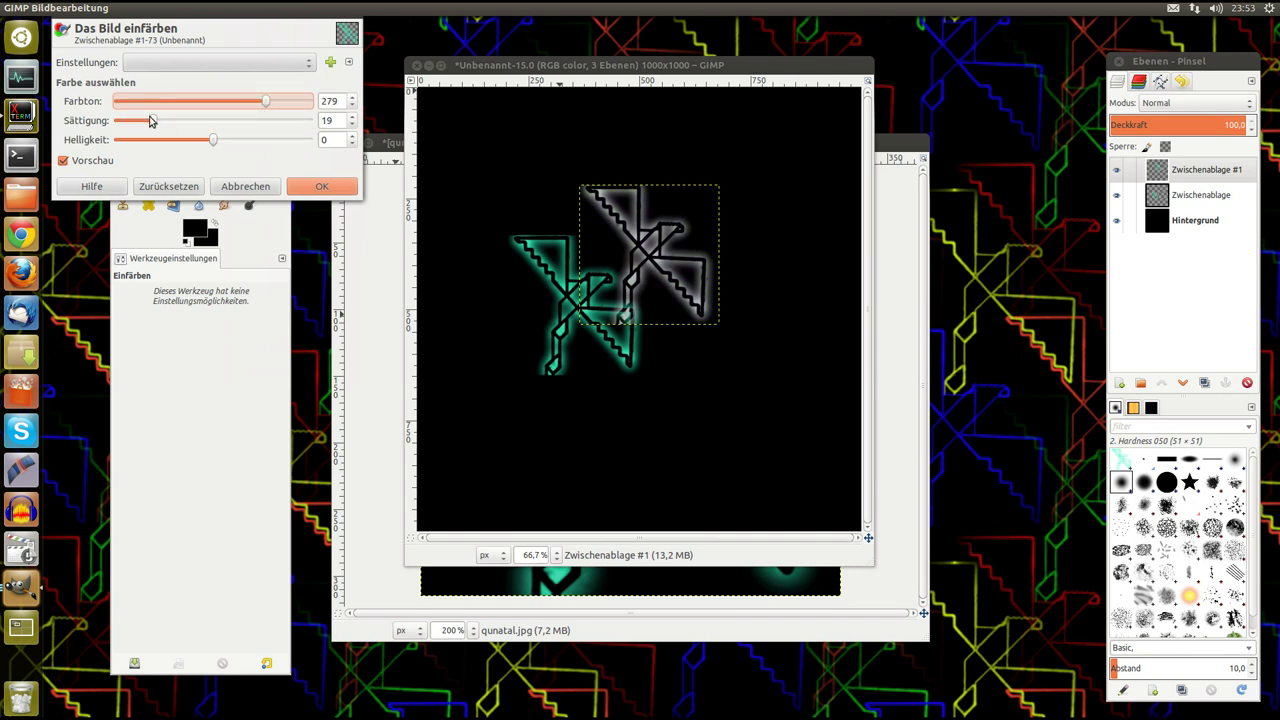
pyautogui.moveTo(149, 120); pyautogui.dragTo(286, 121)
pyautogui.moveTo(213, 140); pyautogui.dragTo(181, 142)
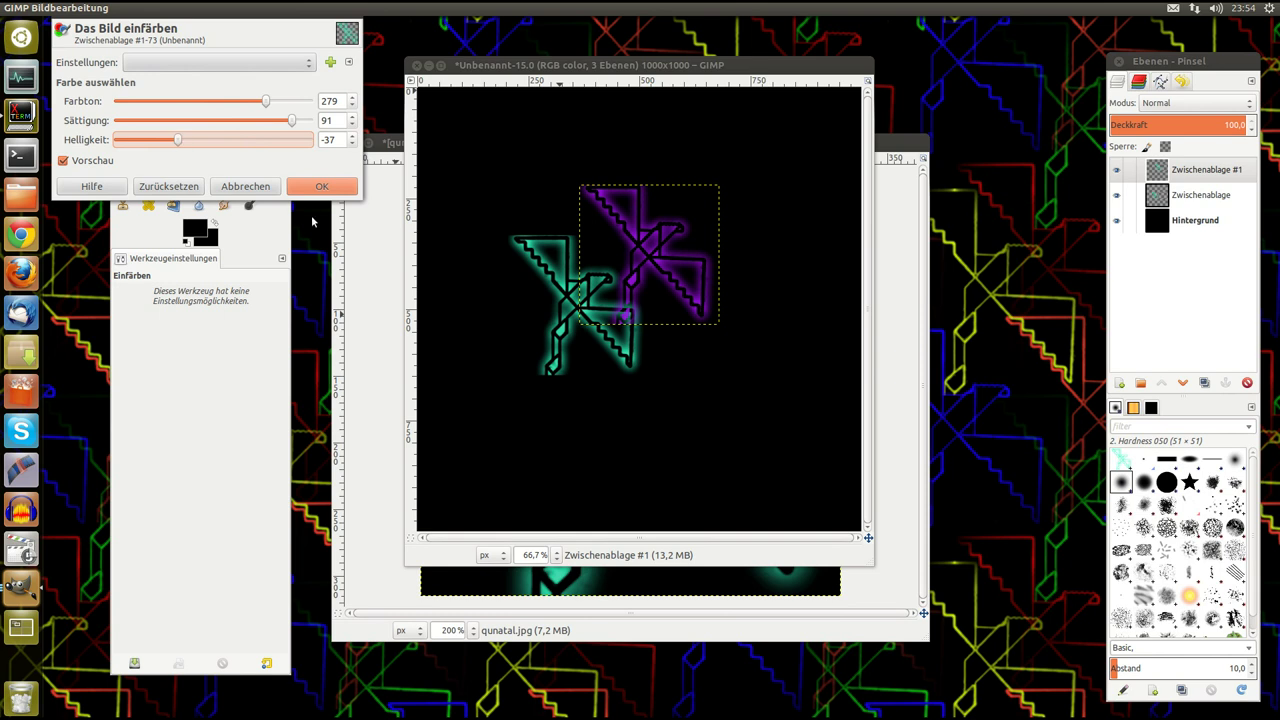
pyautogui.click(322, 188)
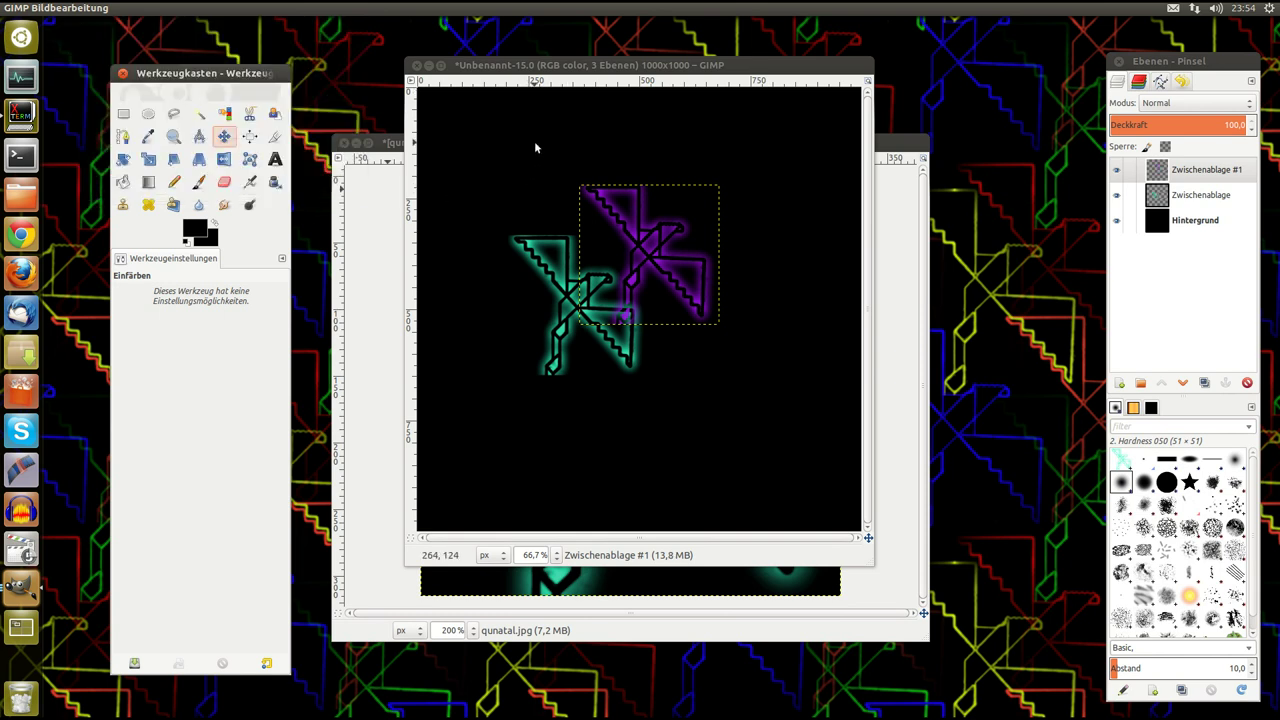
pyautogui.click(508, 68)
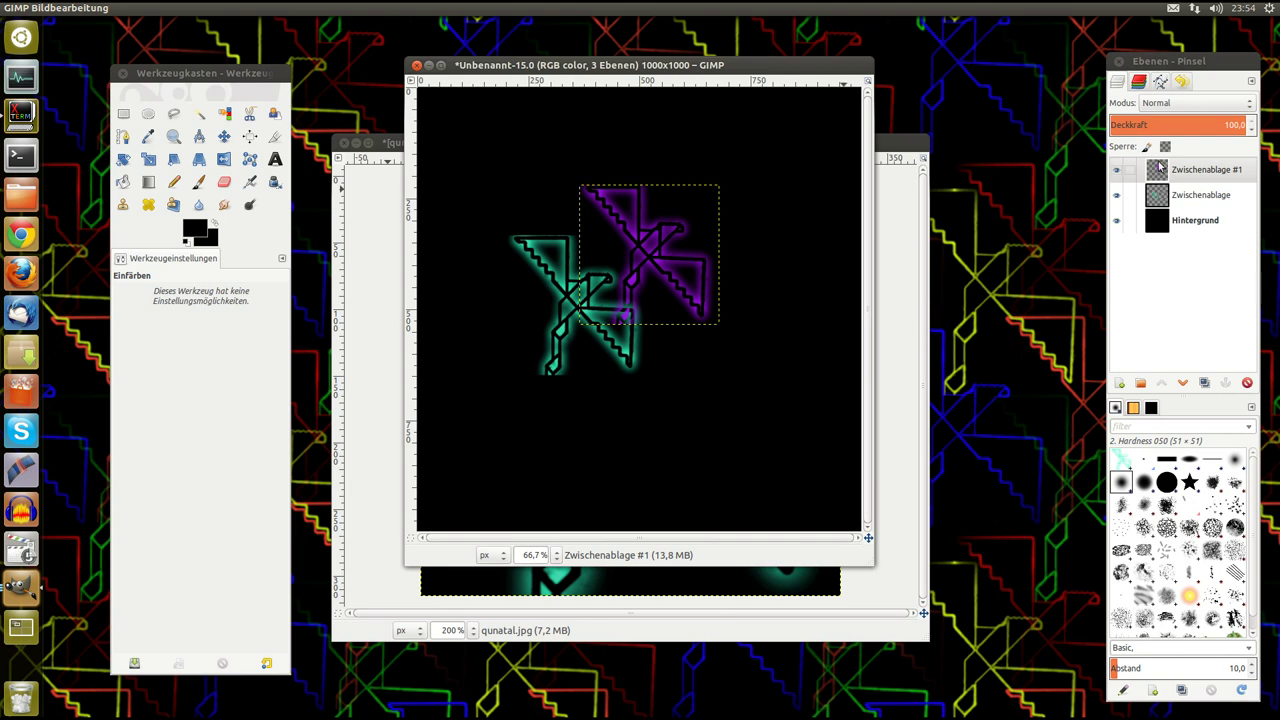
pyautogui.moveTo(278, 8)
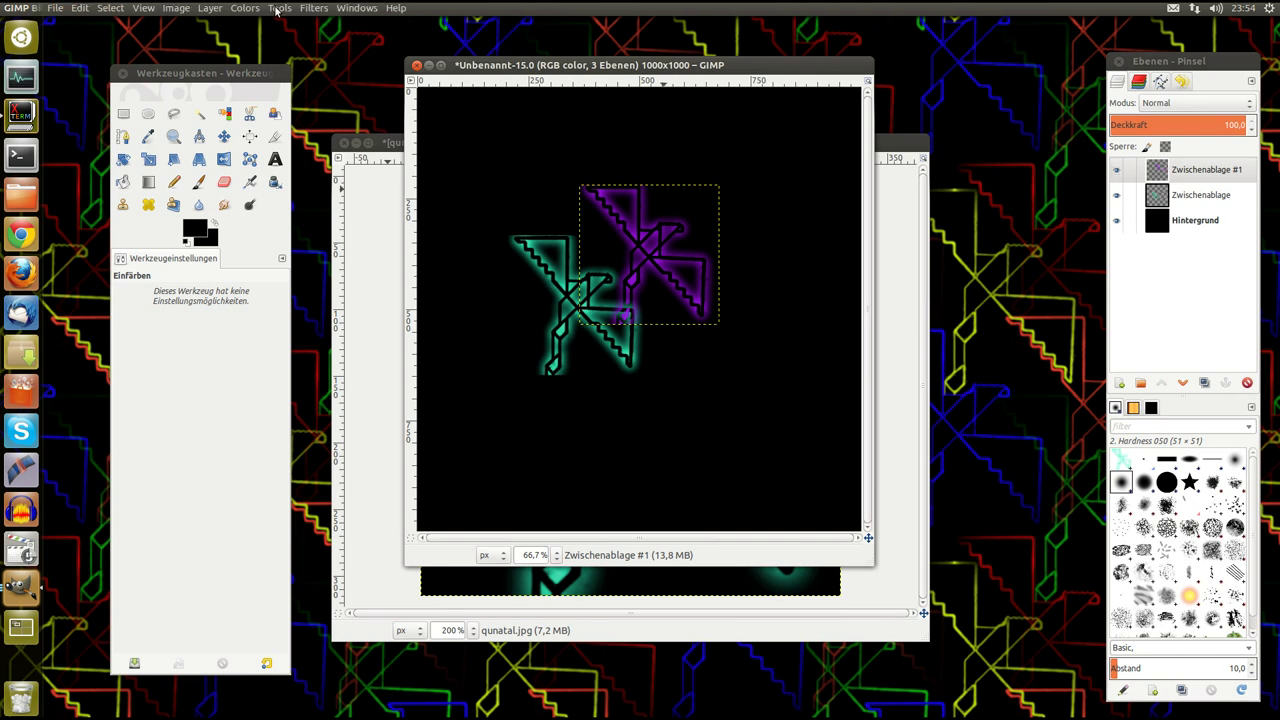
# - Merge the purple copy down and flatten the logos onto the black background
pyautogui.click(313, 8)
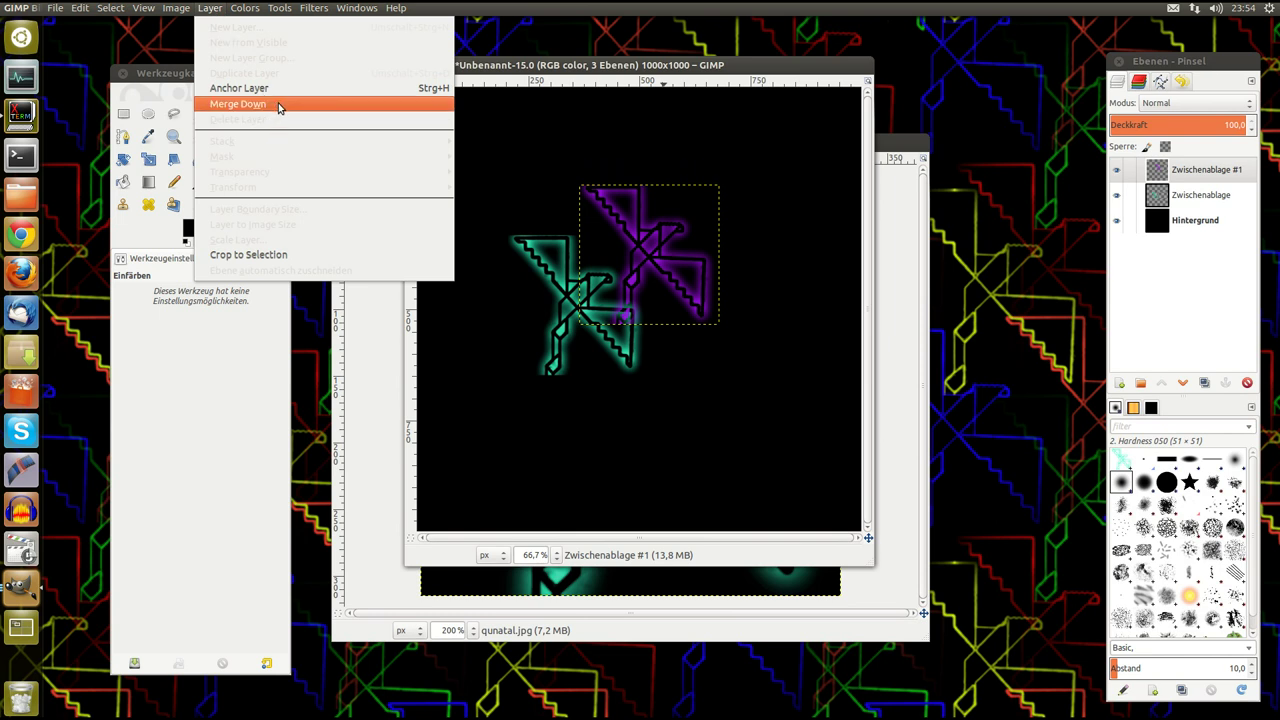
pyautogui.click(279, 105)
pyautogui.click(210, 8)
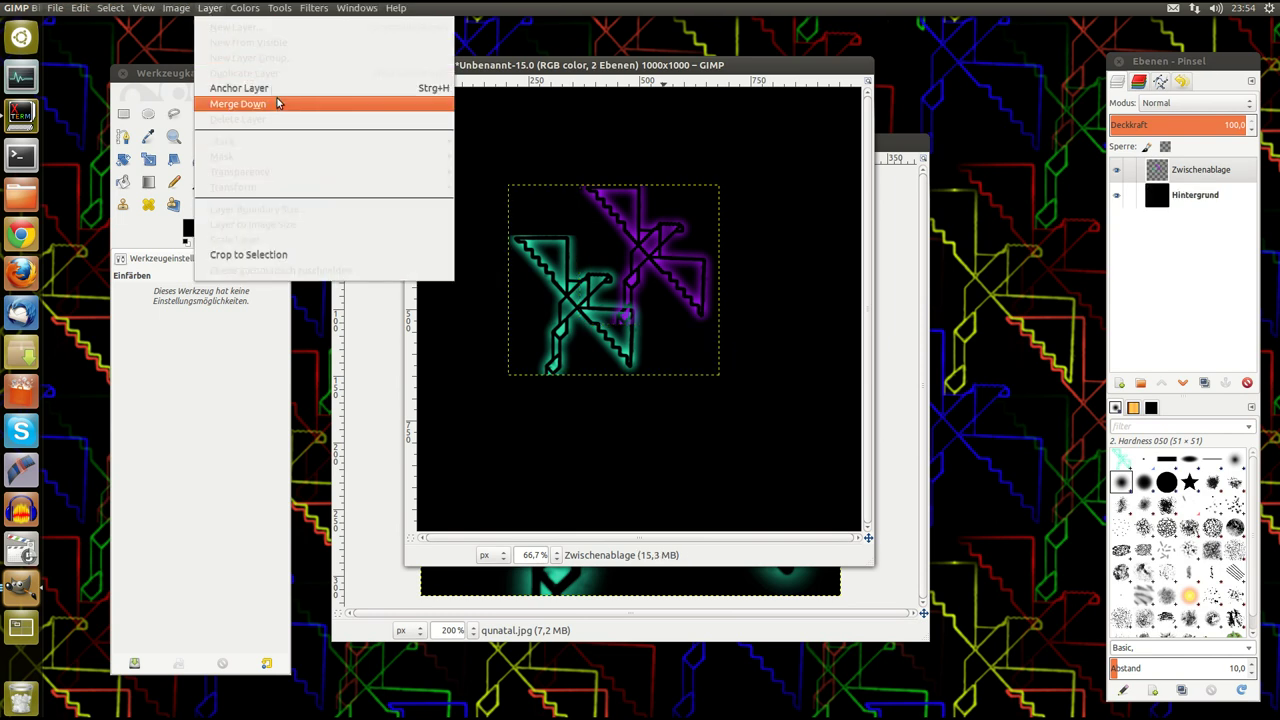
pyautogui.click(277, 101)
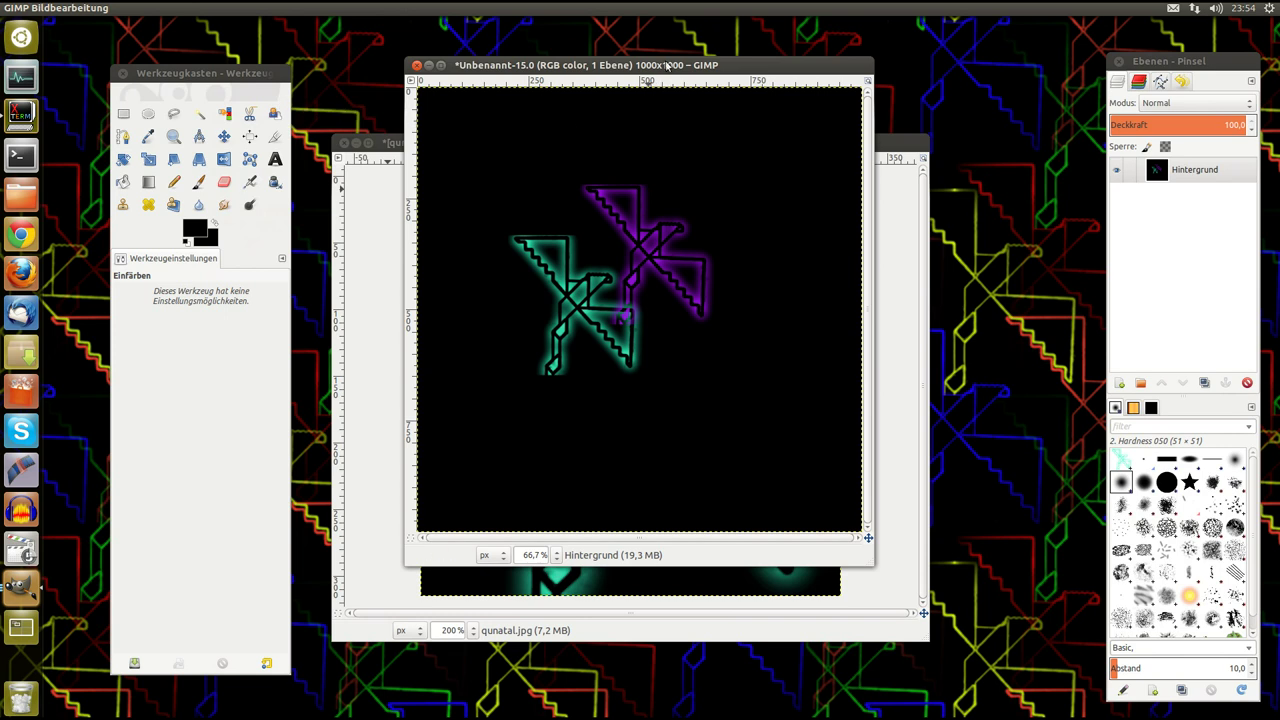
pyautogui.moveTo(648, 78); pyautogui.dragTo(642, 68)
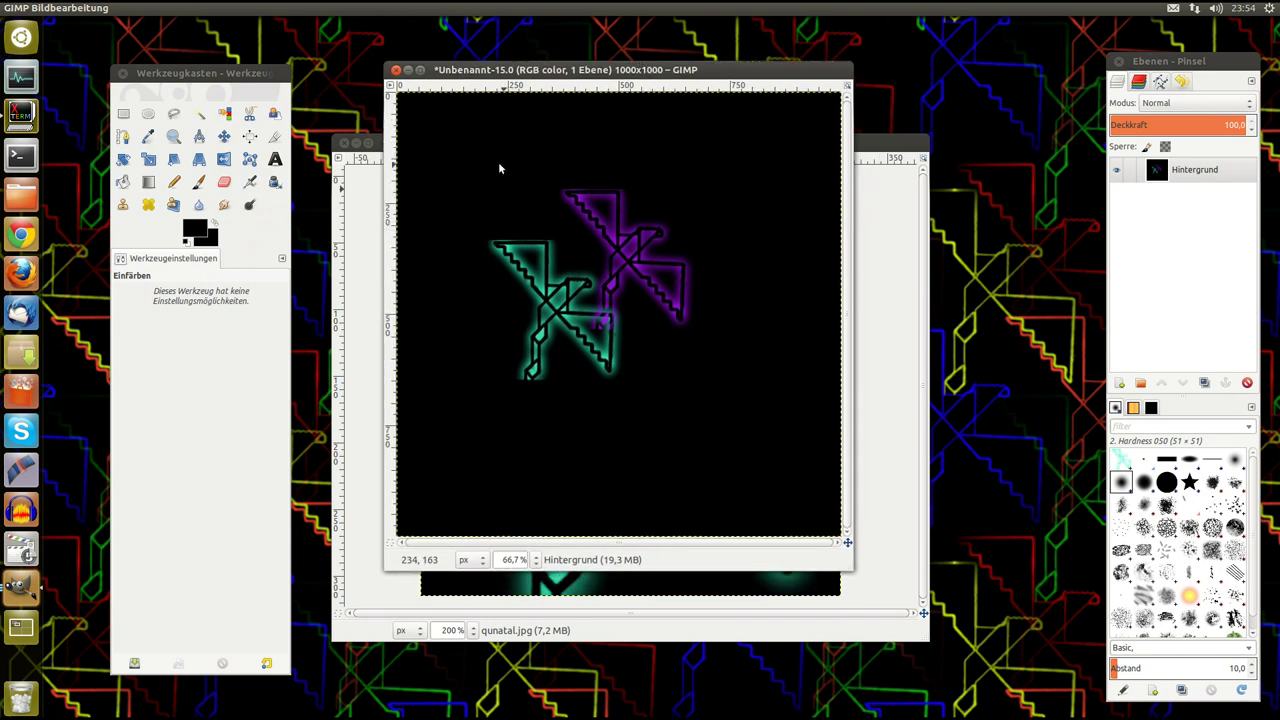
# - Crop the image to a rectangle around the two logos, giving 594x549
pyautogui.click(123, 113)
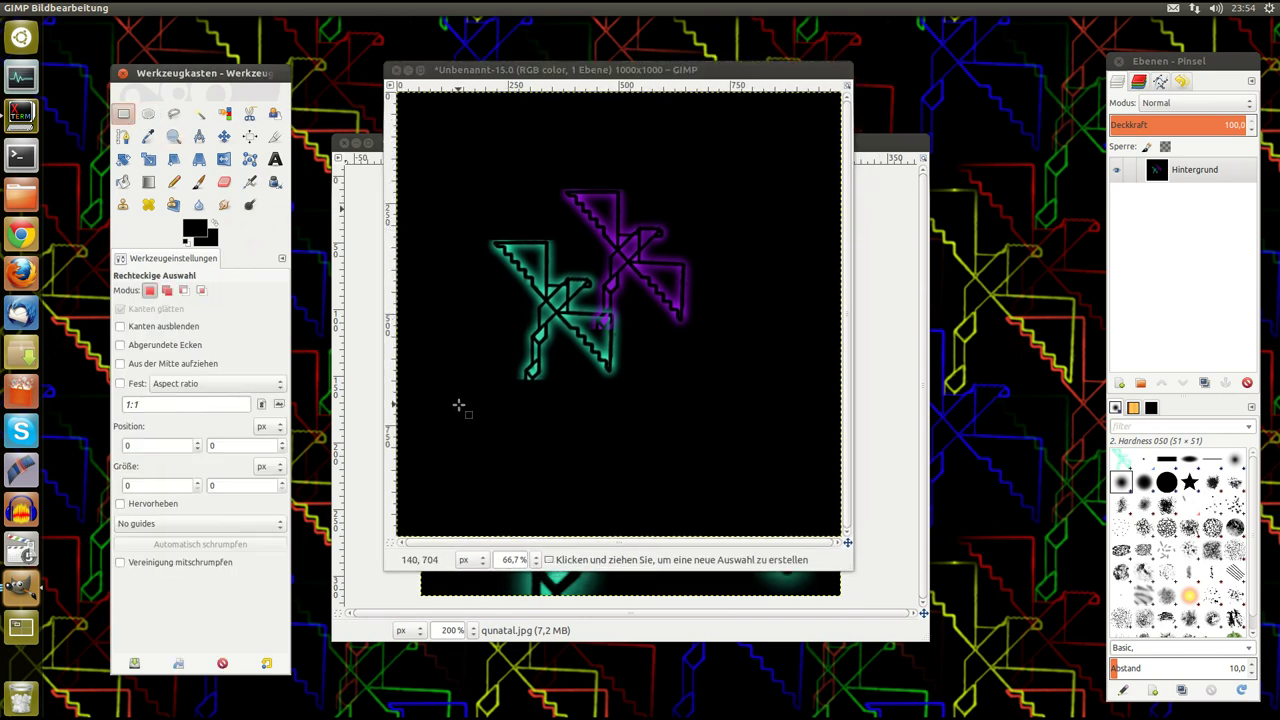
pyautogui.moveTo(458, 404); pyautogui.dragTo(722, 160)
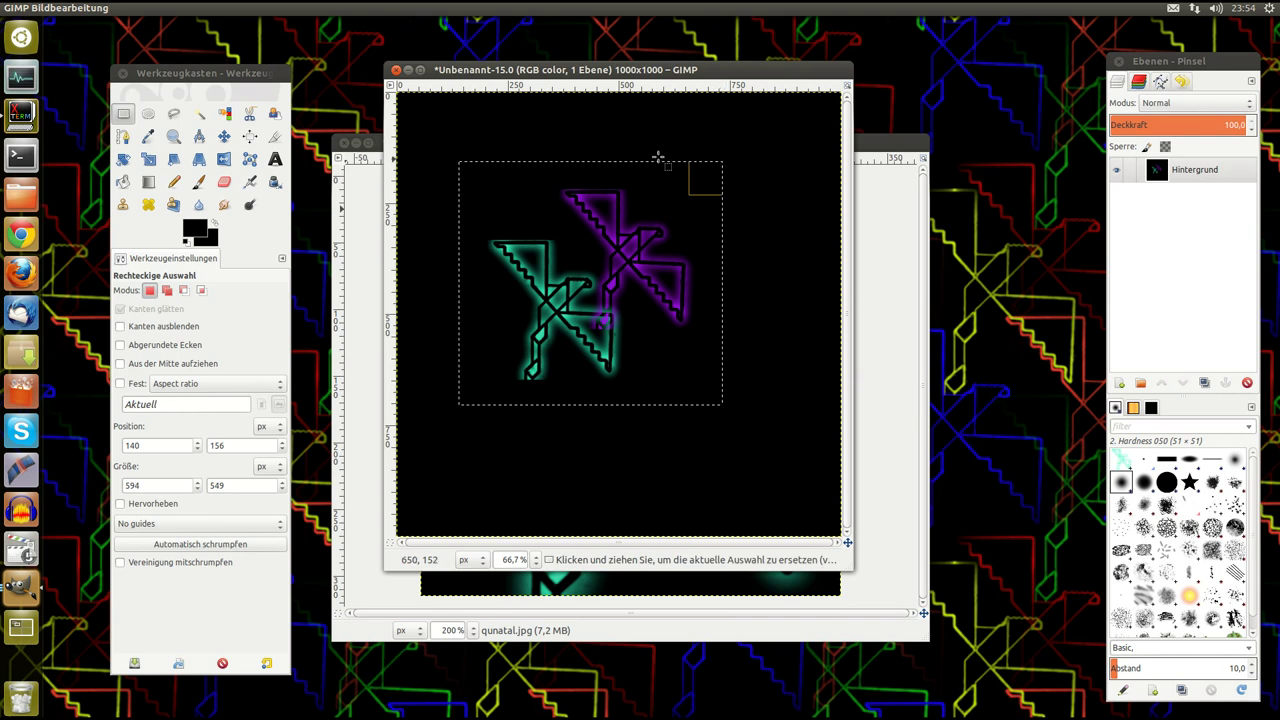
pyautogui.click(176, 8)
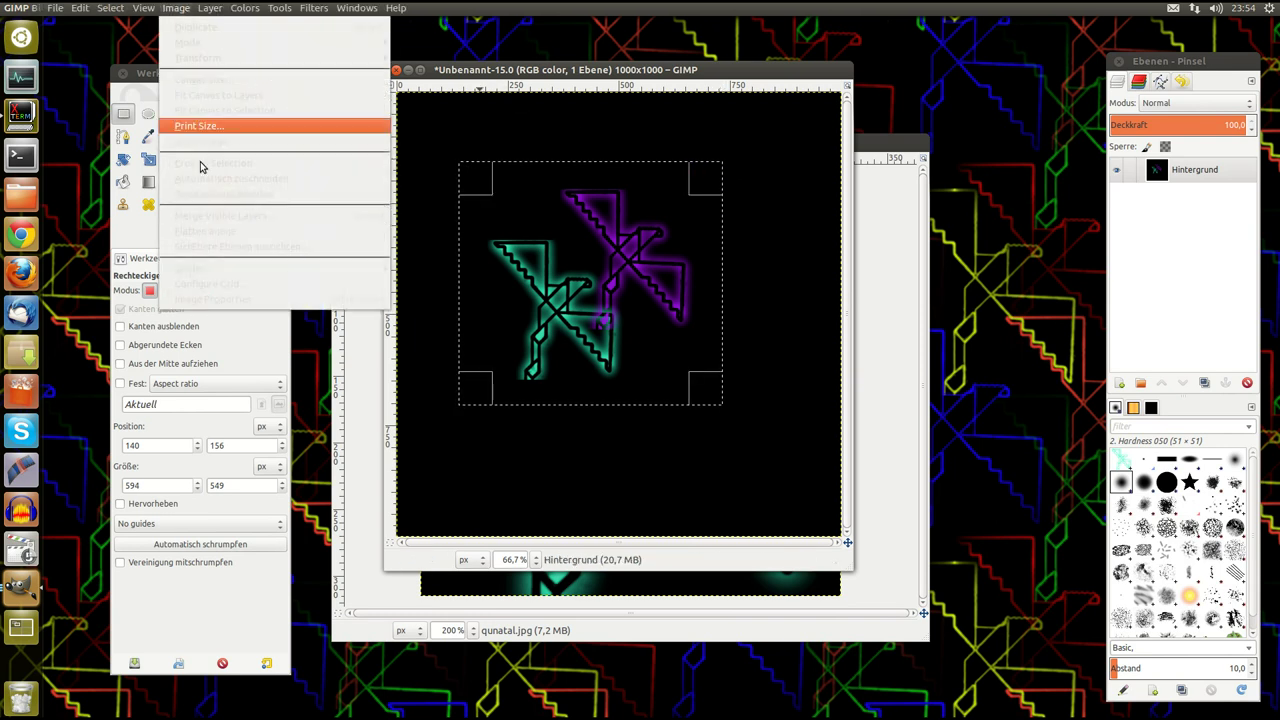
pyautogui.click(235, 166)
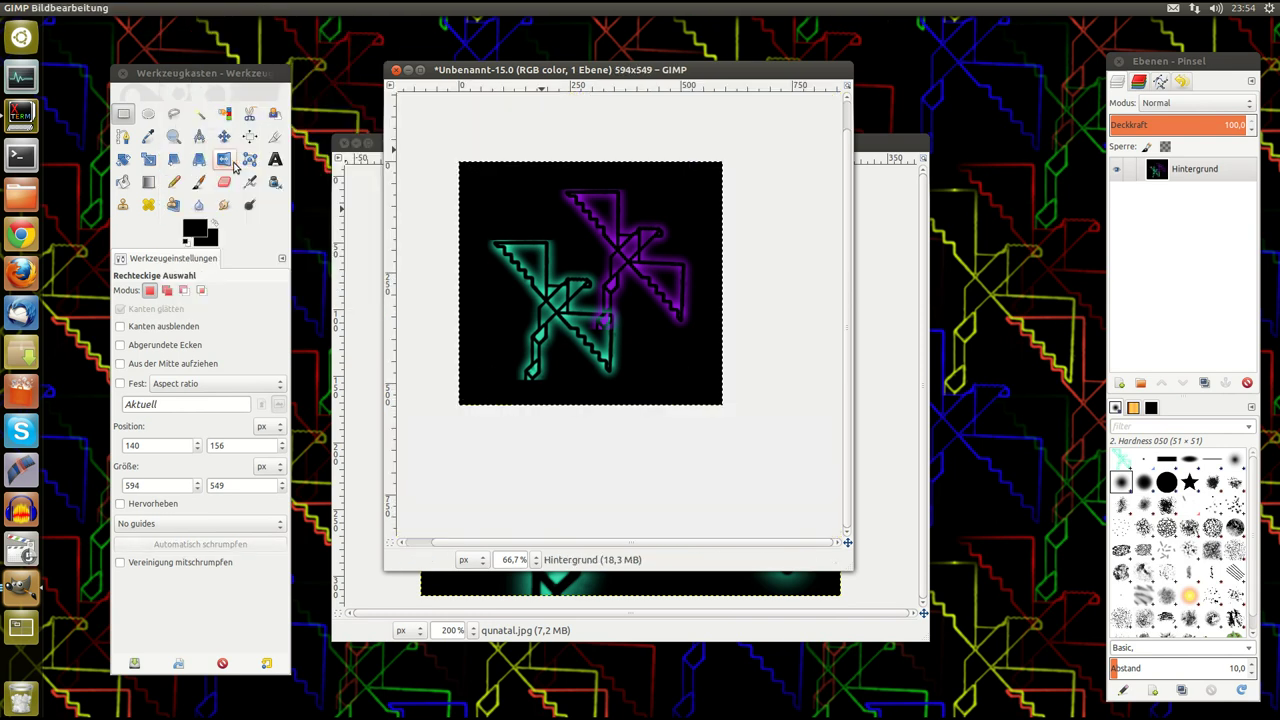
pyautogui.moveTo(459, 69); pyautogui.dragTo(388, 66)
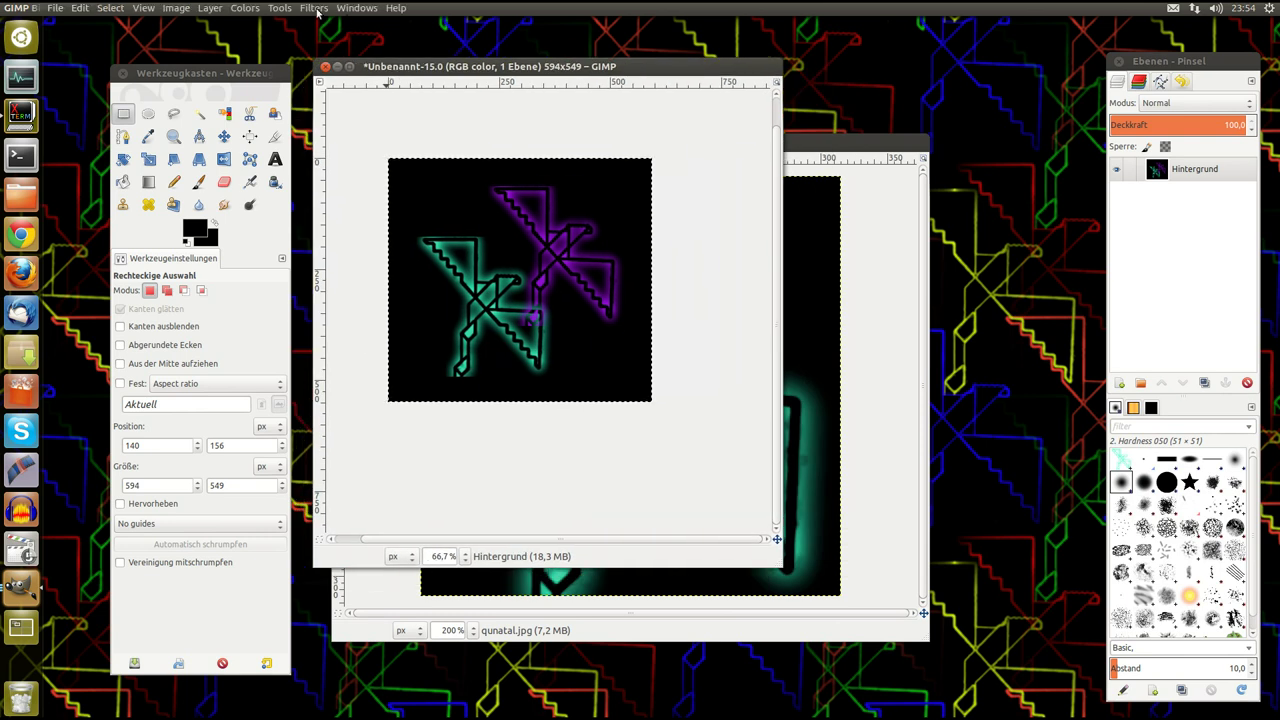
# - Apply Filters > Map > Make Seamless to turn it into a repeating pattern
pyautogui.click(315, 8)
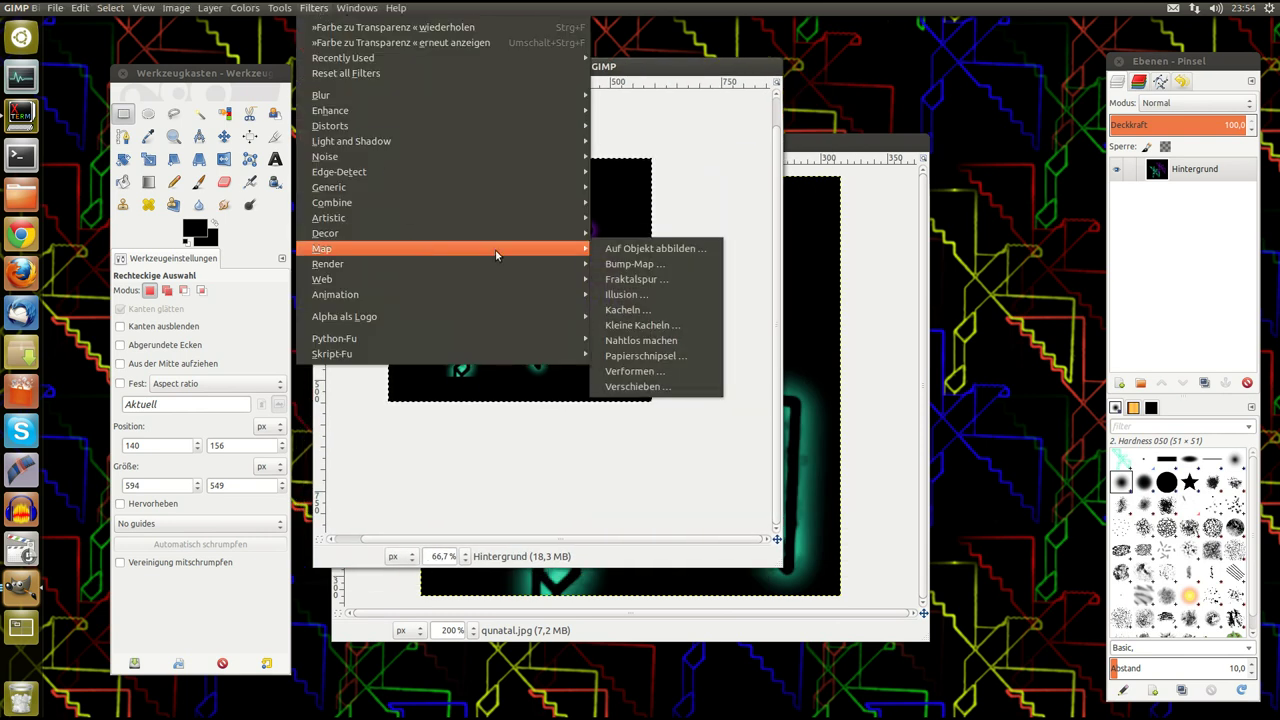
pyautogui.click(668, 341)
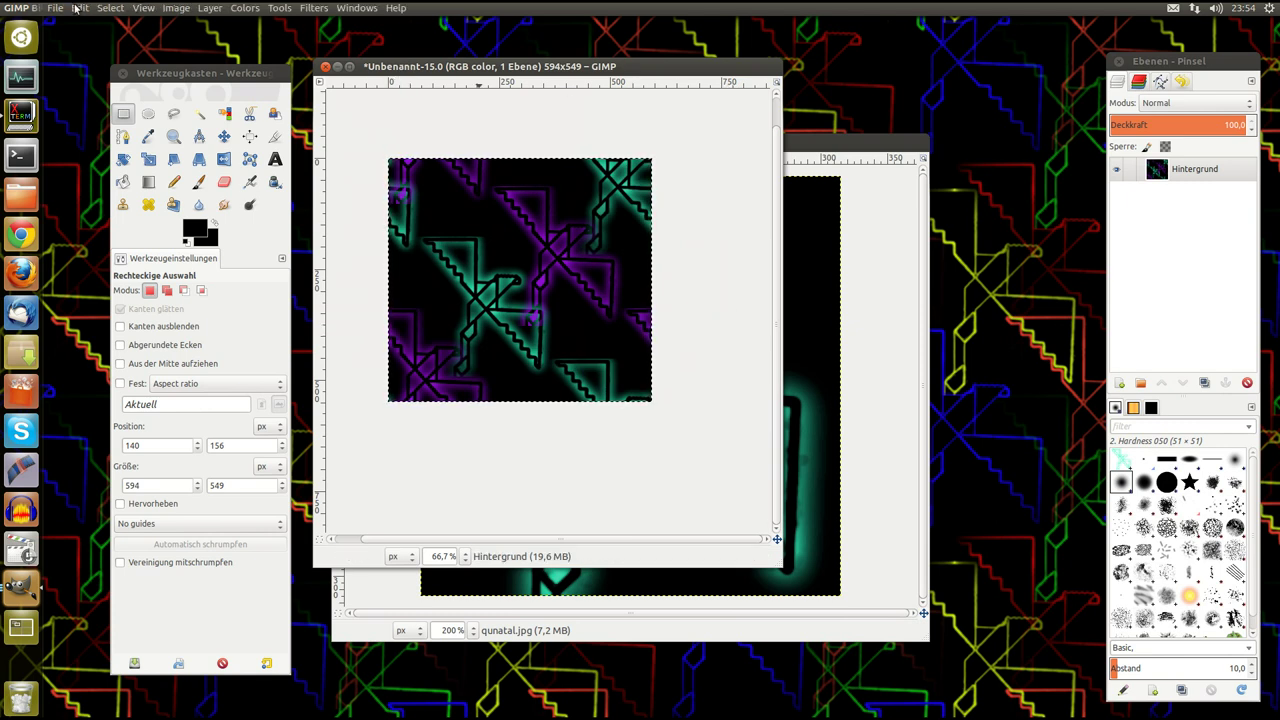
pyautogui.click(56, 8)
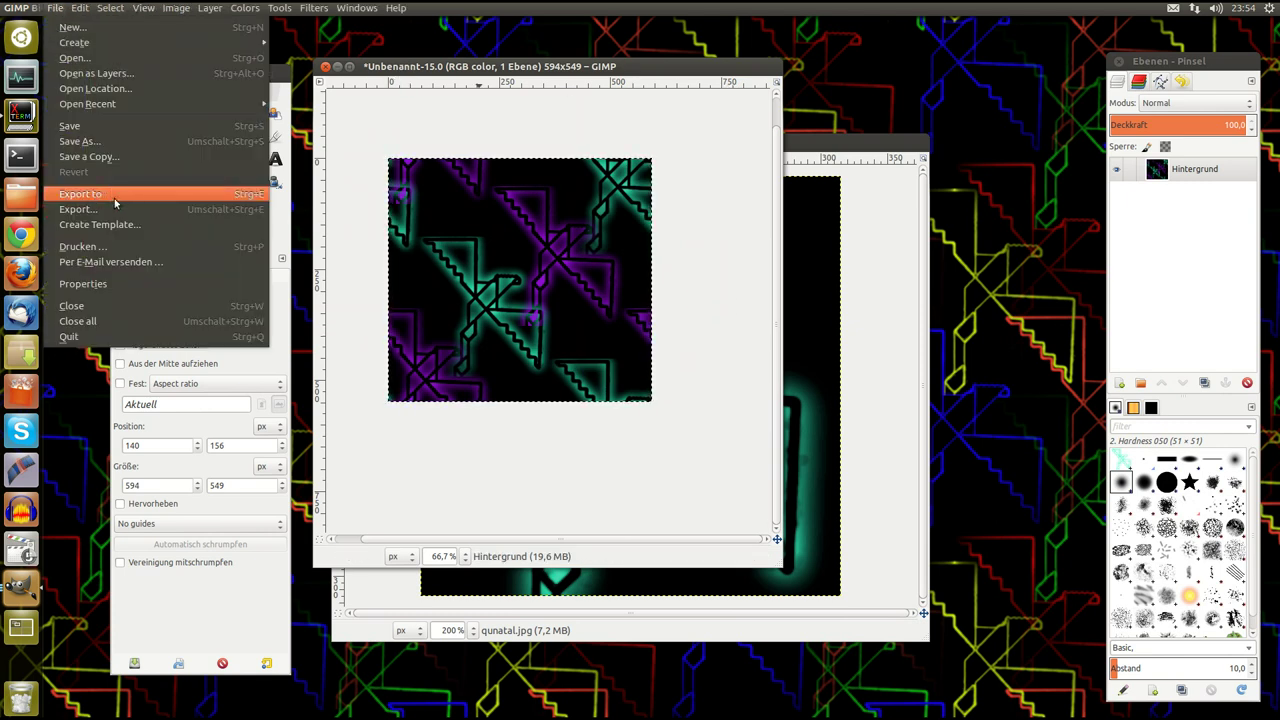
# - Export the pattern as Unbenannt.png into Arbeitsfläche and minimise the image window
pyautogui.click(116, 209)
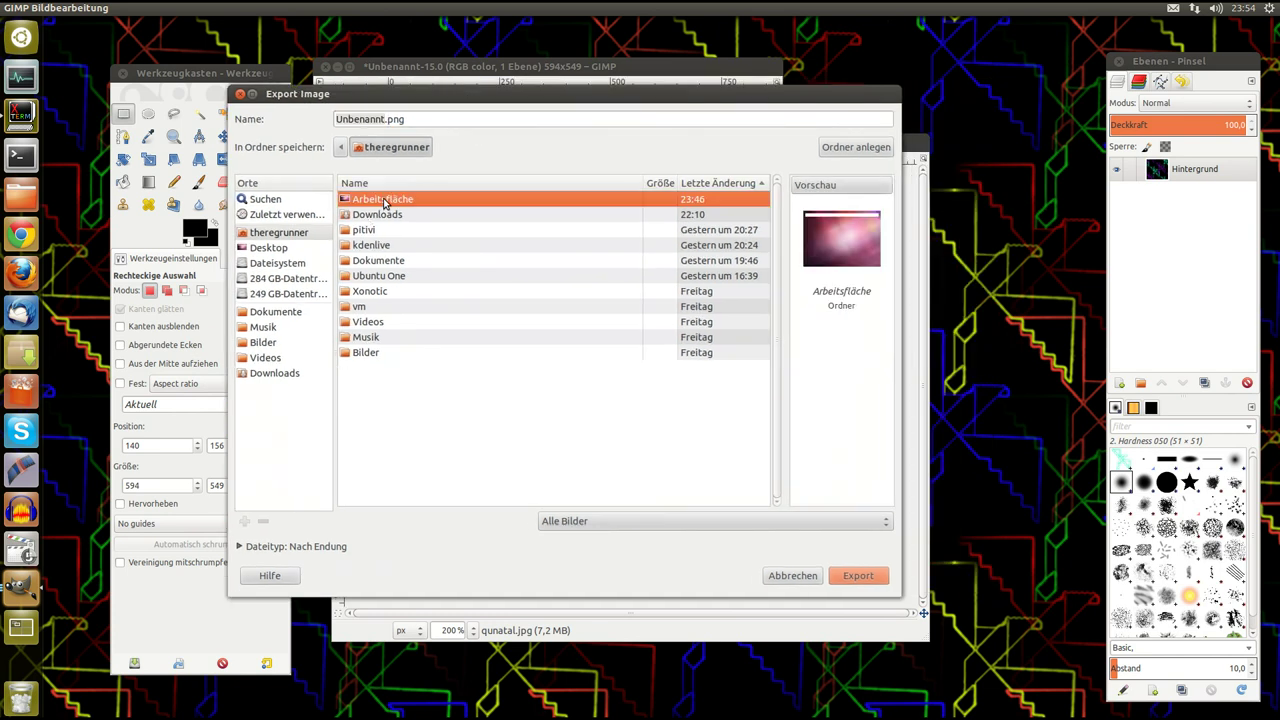
pyautogui.doubleClick(384, 200)
pyautogui.click(862, 576)
pyautogui.click(666, 397)
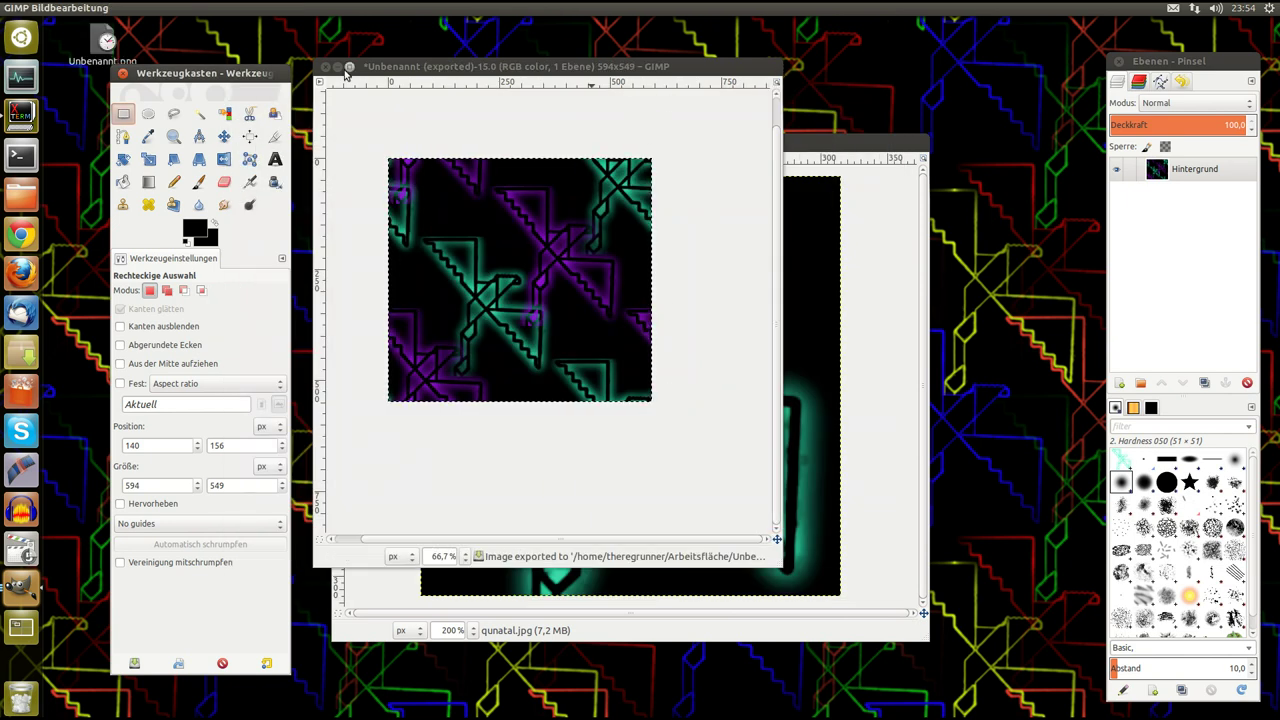
pyautogui.click(337, 67)
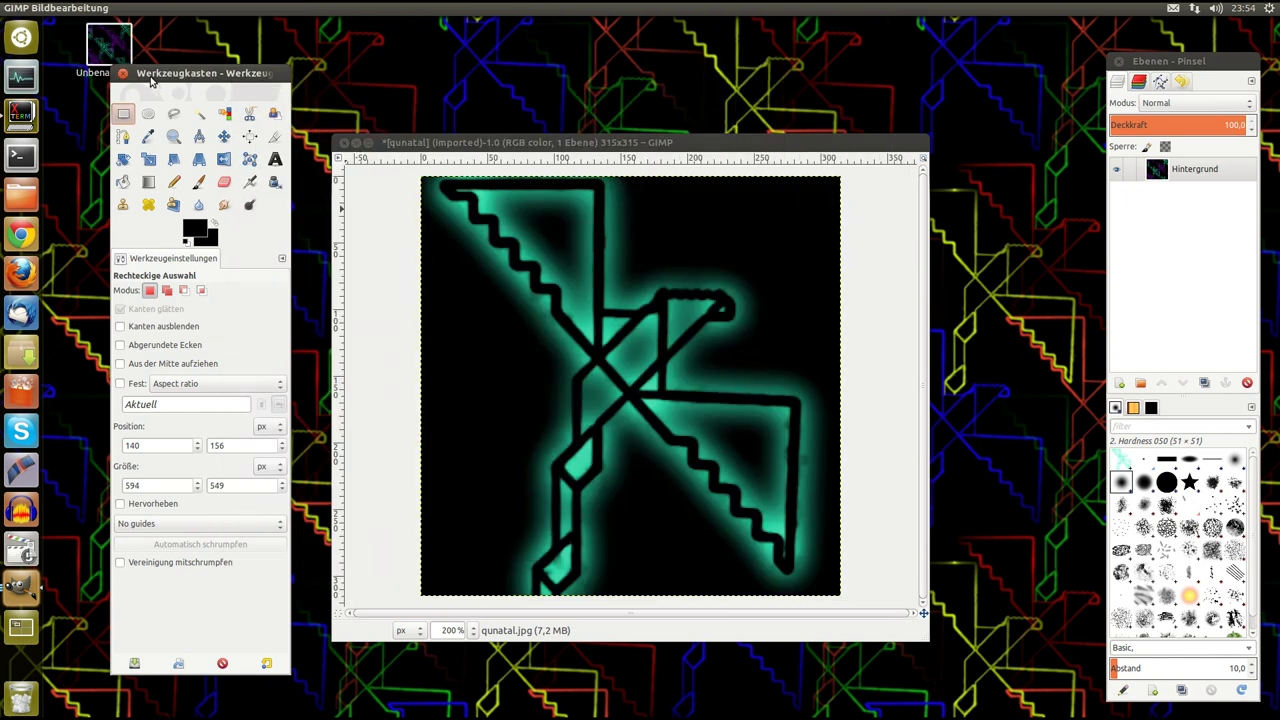
# - On the empty workspace, move the Unbenannt.png and qunatal.jpg icons off the desktop
pyautogui.click(21, 628)
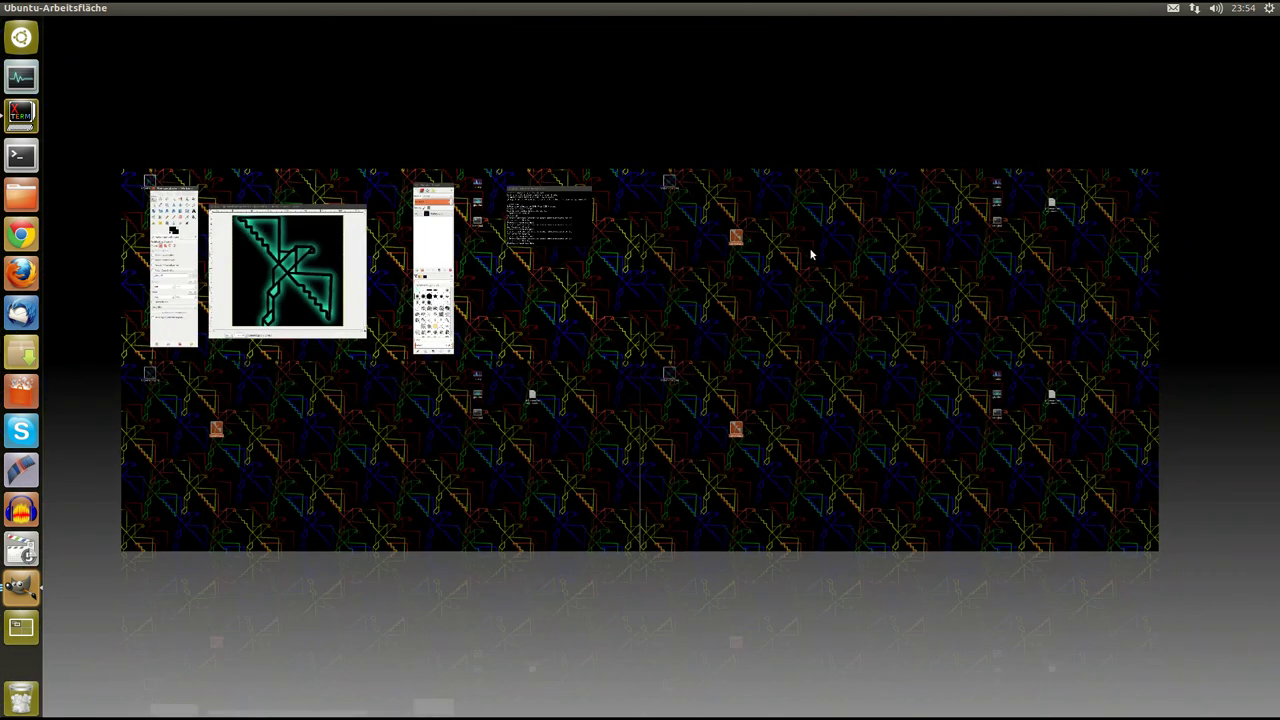
pyautogui.click(945, 228)
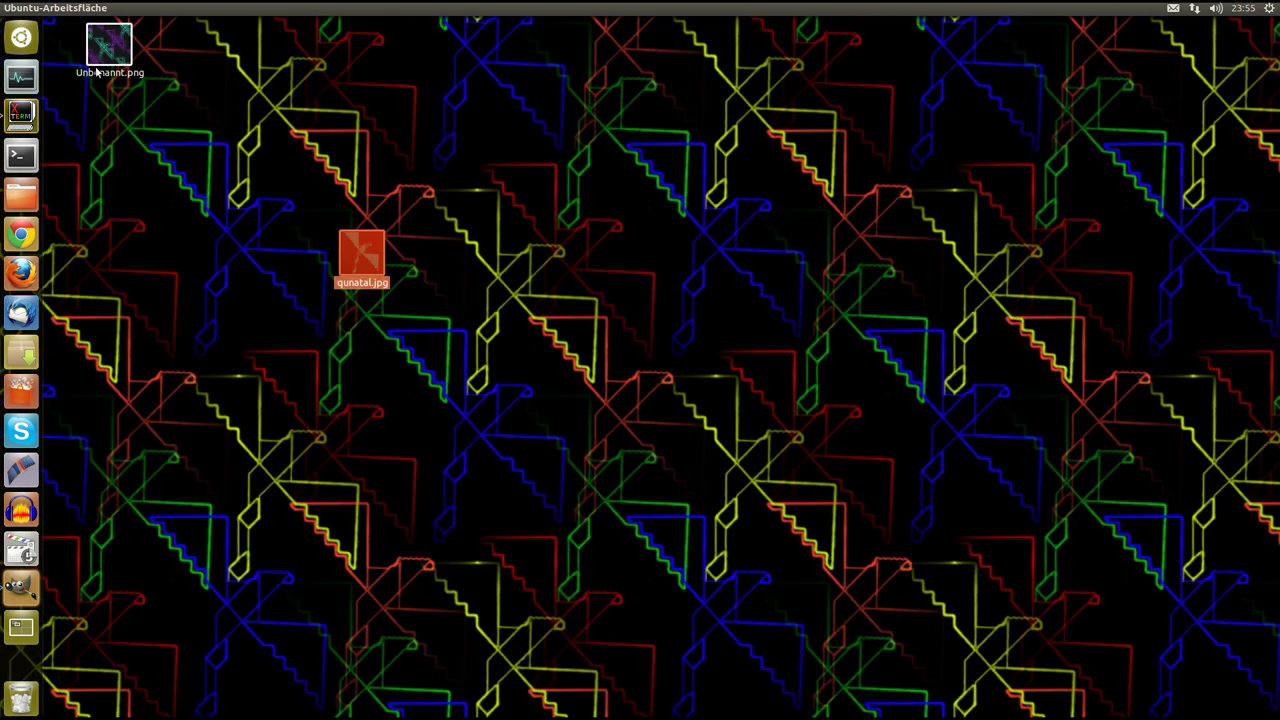
pyautogui.moveTo(105, 50); pyautogui.dragTo(845, 165)
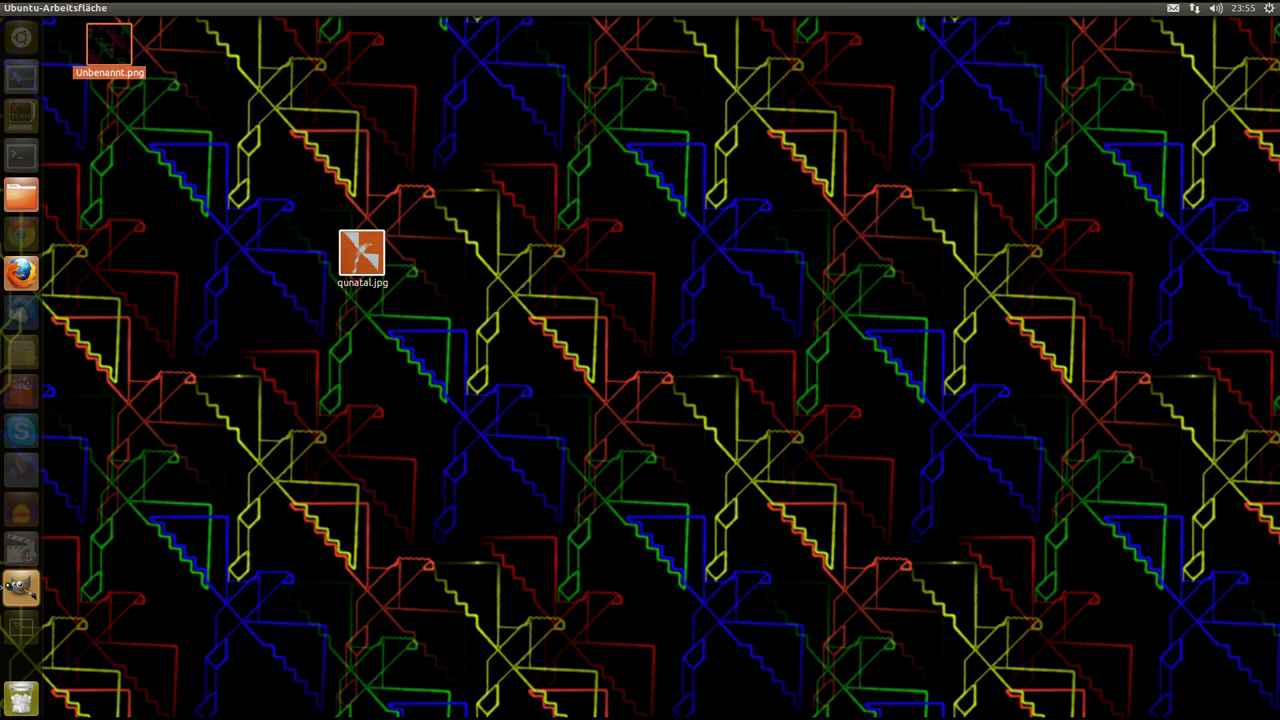
pyautogui.moveTo(362, 255); pyautogui.dragTo(1275, 285)
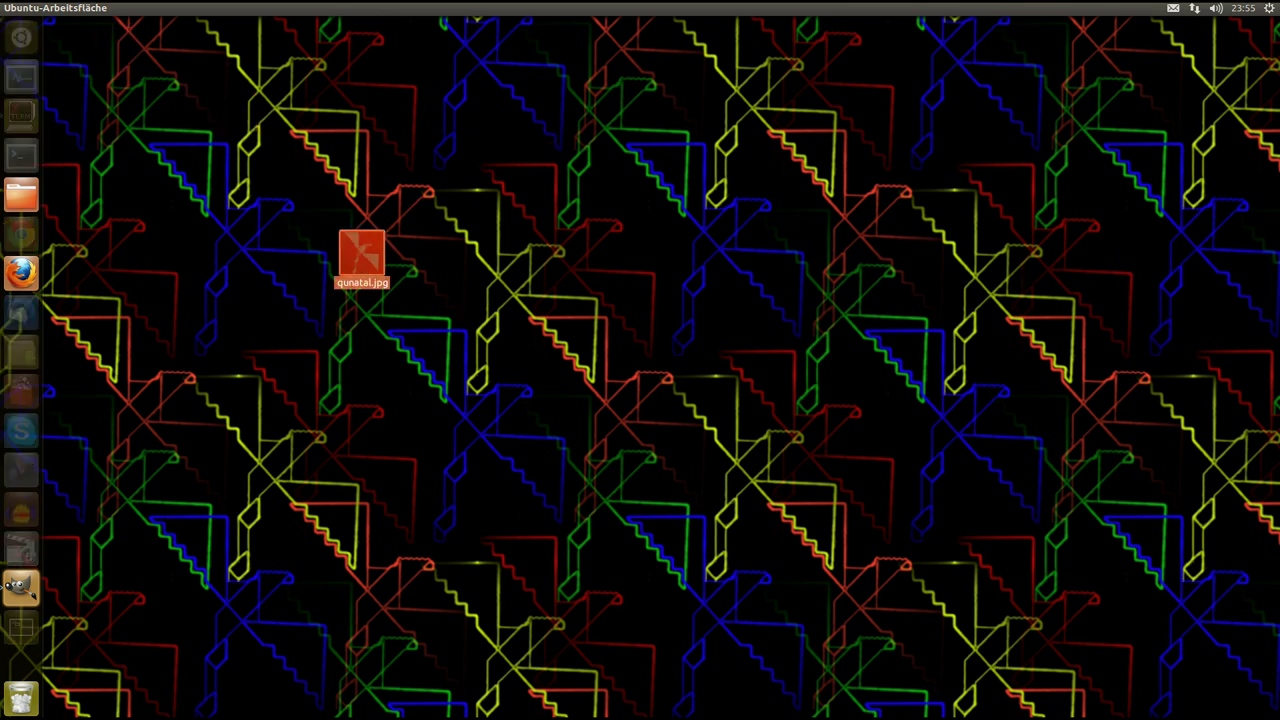
pyautogui.rightClick(520, 182)
pyautogui.click(655, 283)
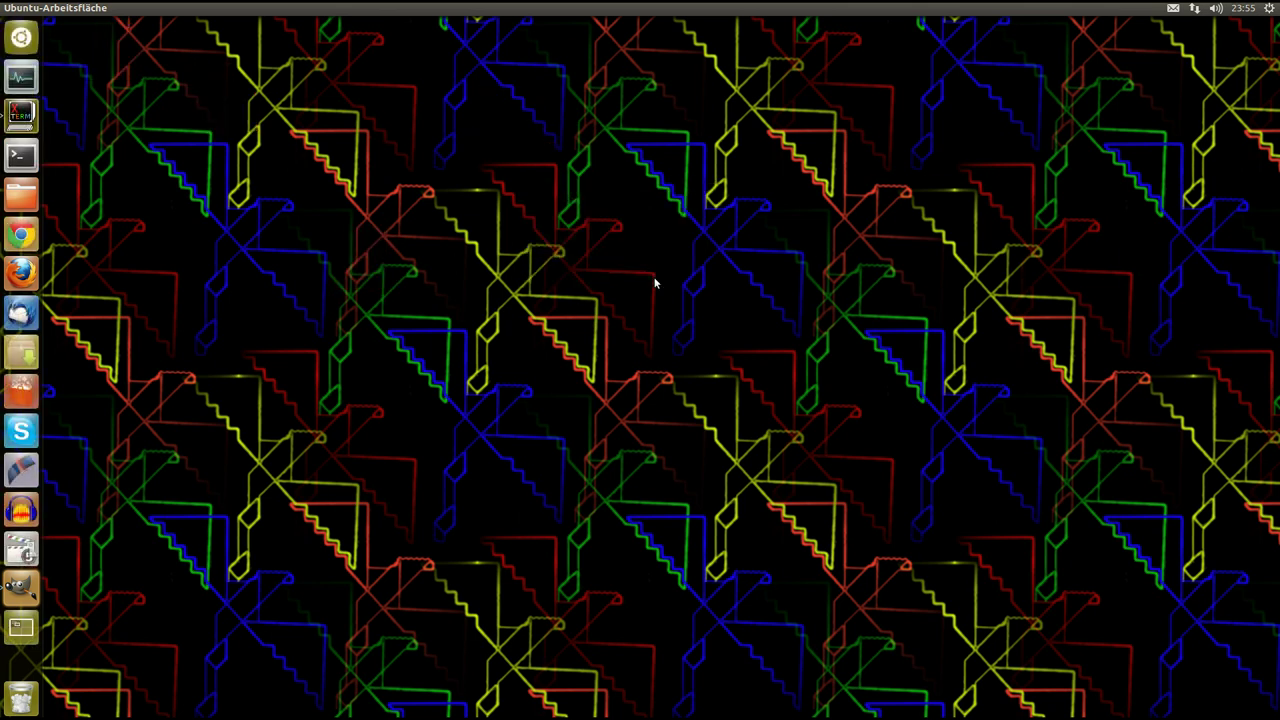
# - Set Desktop/Unbenannt.png as the wallpaper in Kacheln (tiled) mode and close Appearance
pyautogui.click(800, 284)
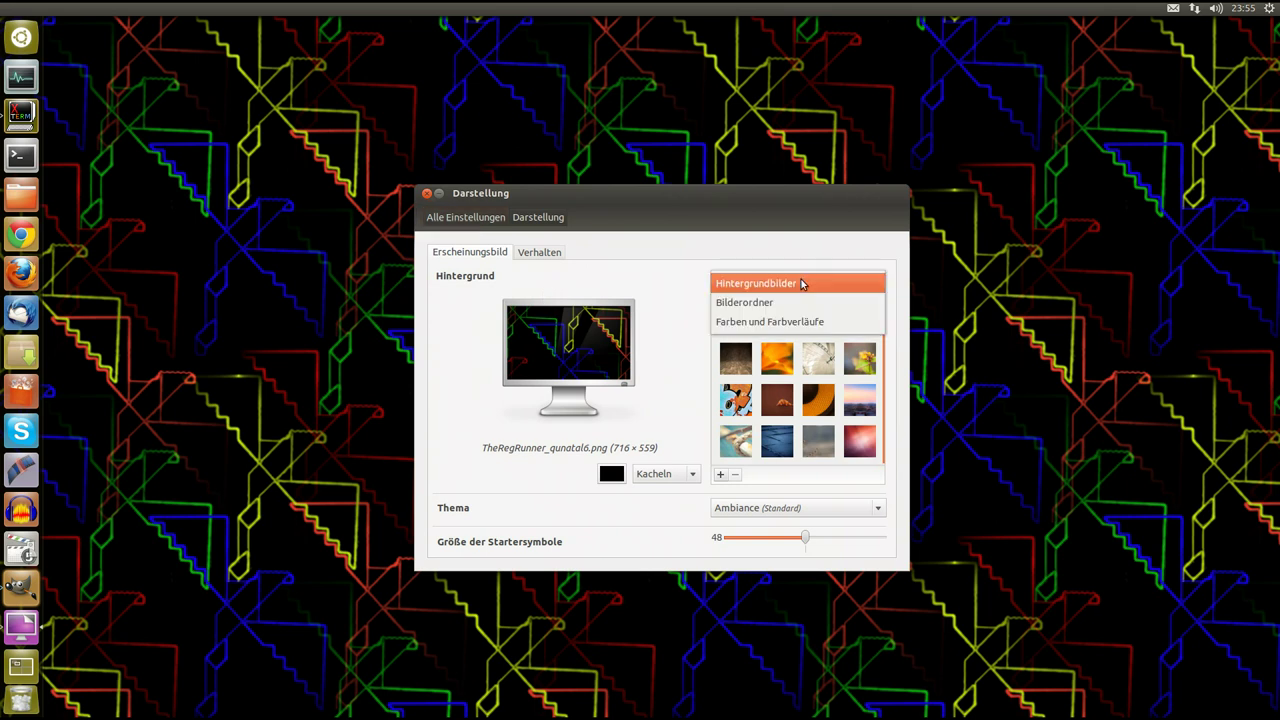
pyautogui.click(793, 304)
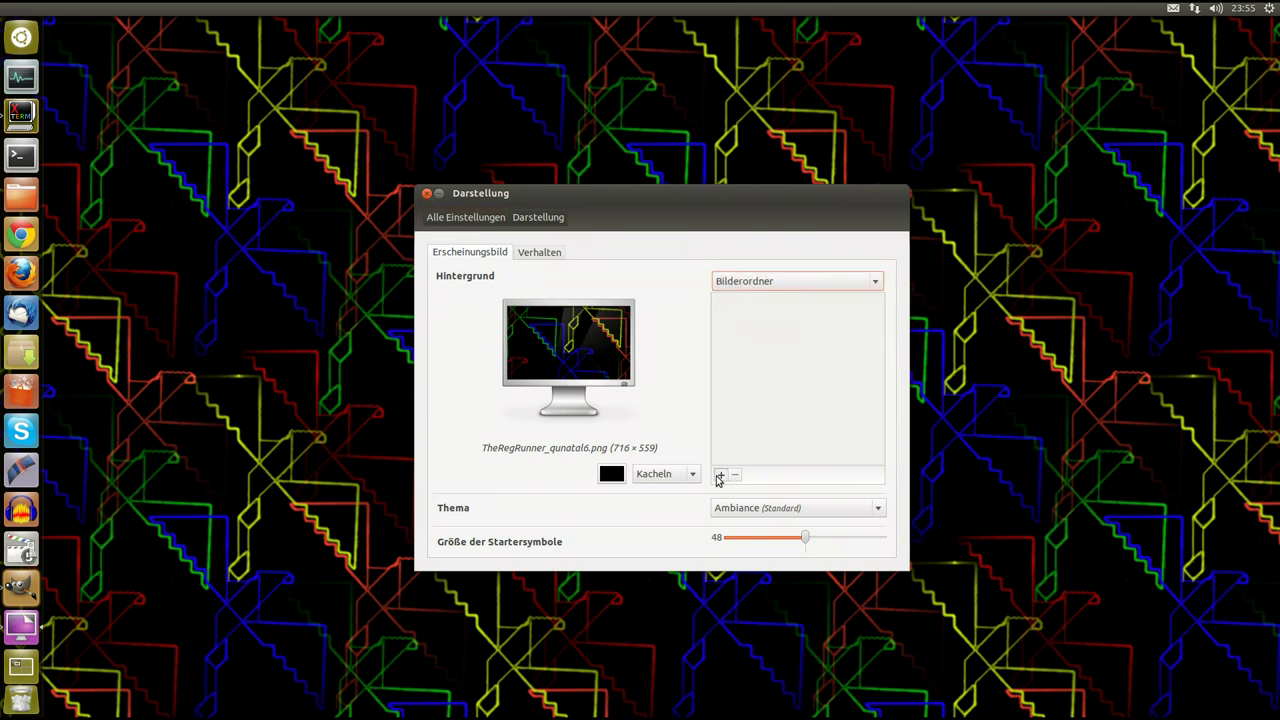
pyautogui.click(719, 476)
pyautogui.click(424, 309)
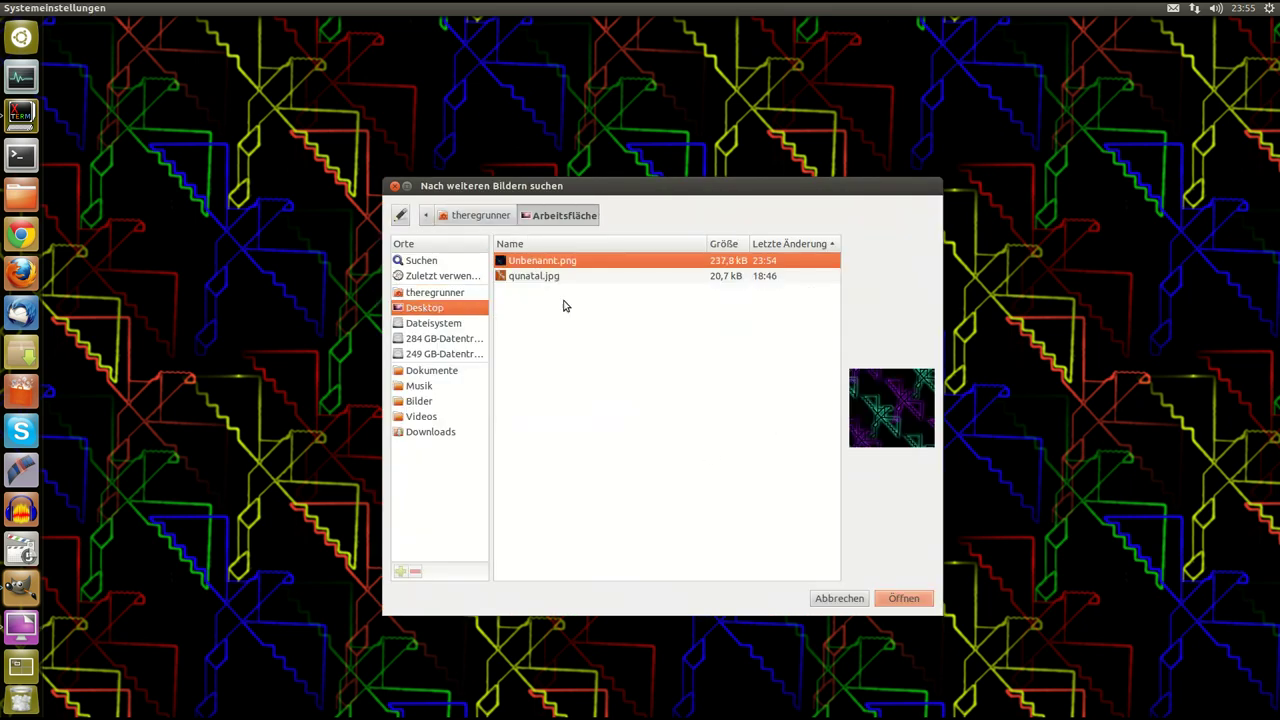
pyautogui.click(904, 598)
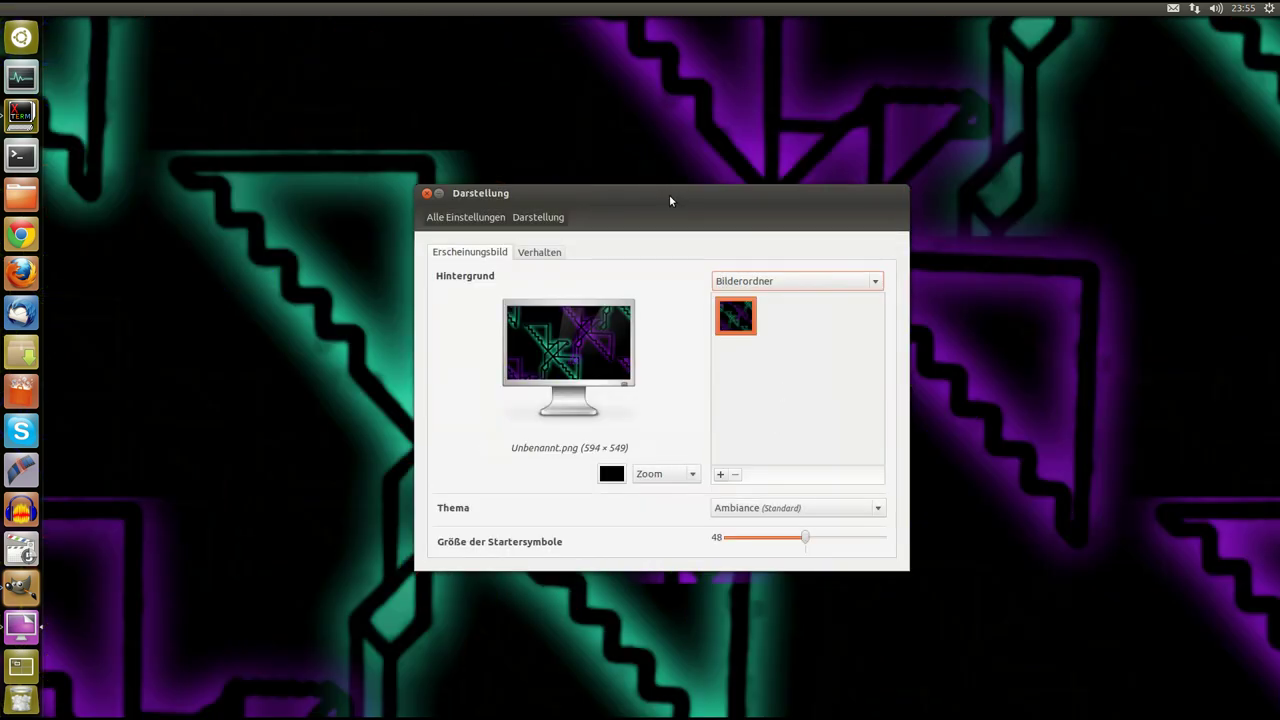
pyautogui.moveTo(669, 194)
pyautogui.mouseDown()
pyautogui.moveTo(951, 711)
pyautogui.moveTo(646, 163)
pyautogui.mouseUp()
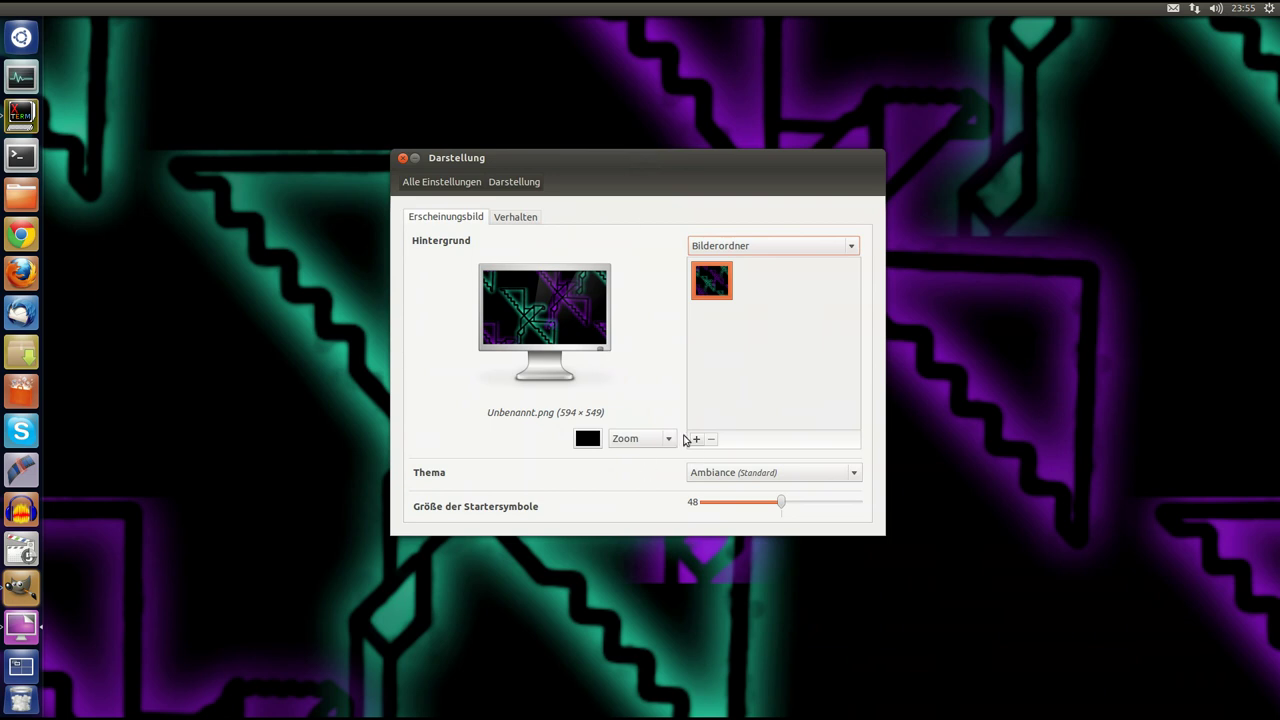
pyautogui.click(670, 439)
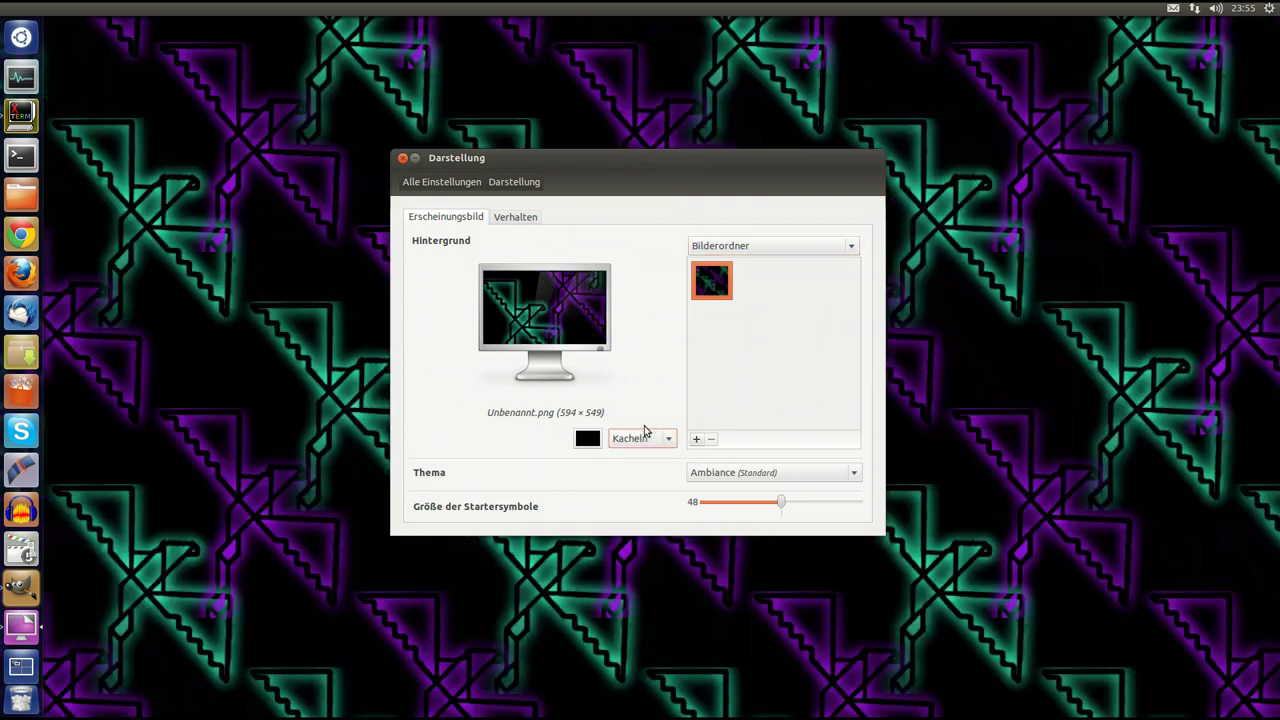
pyautogui.click(403, 159)
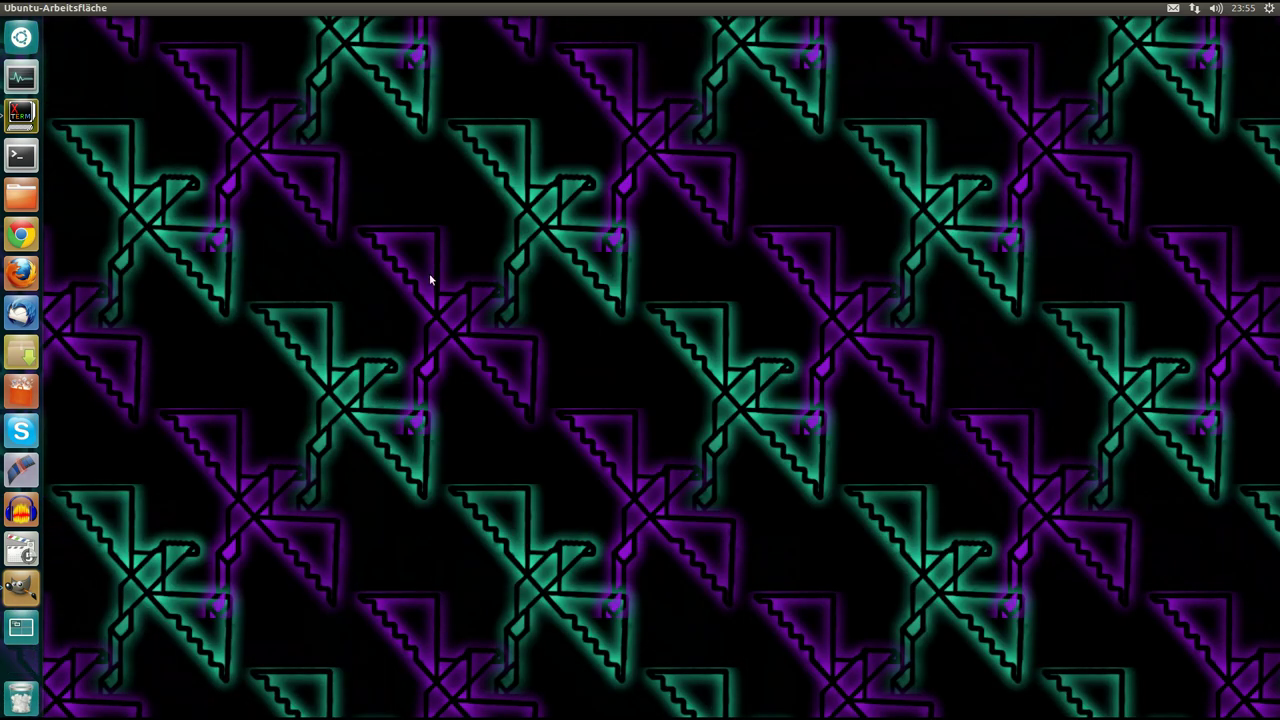
# - Switch to the top-left workspace and bring the GIMP qunatal image window forward
pyautogui.click(21, 627)
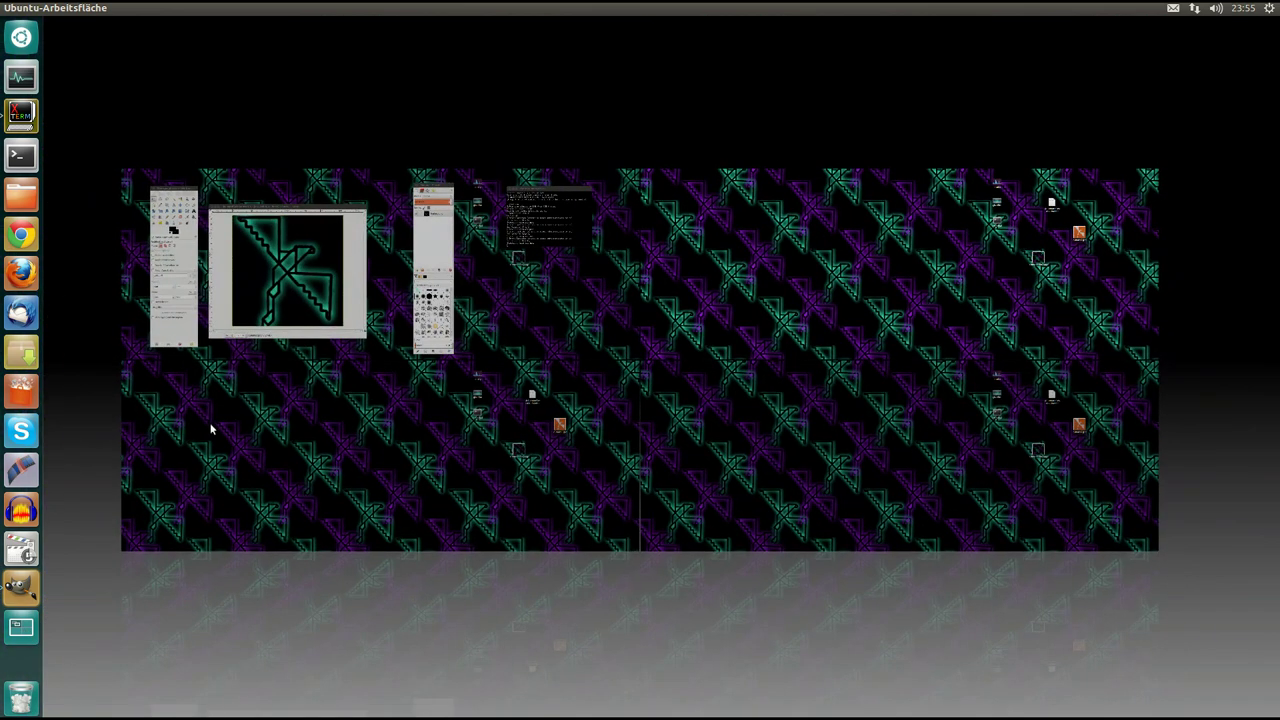
pyautogui.click(328, 181)
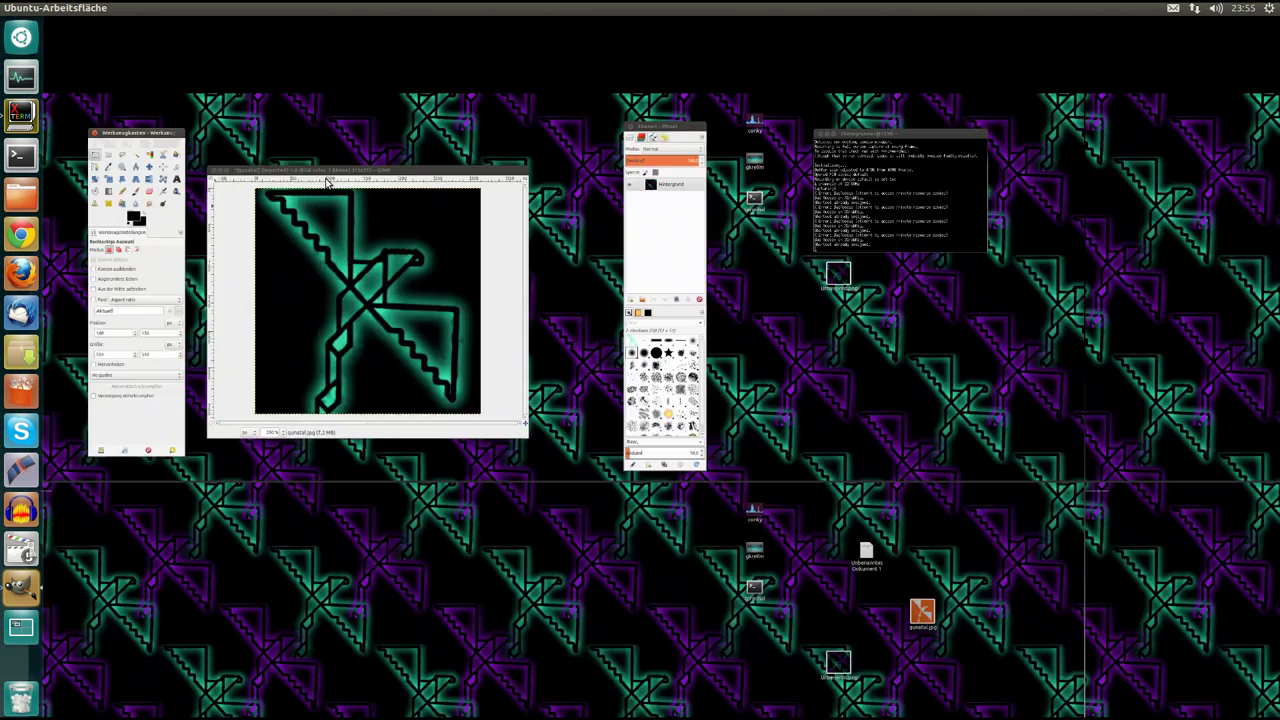
pyautogui.click(509, 143)
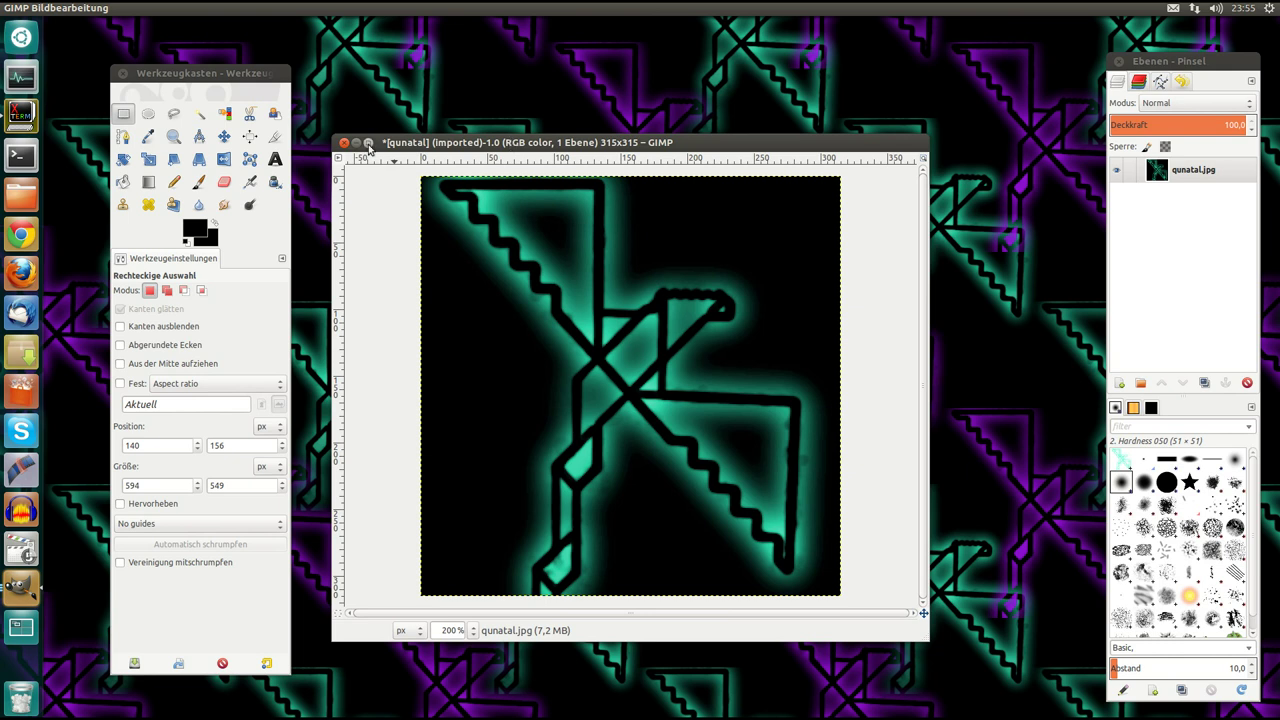
pyautogui.click(40, 116)
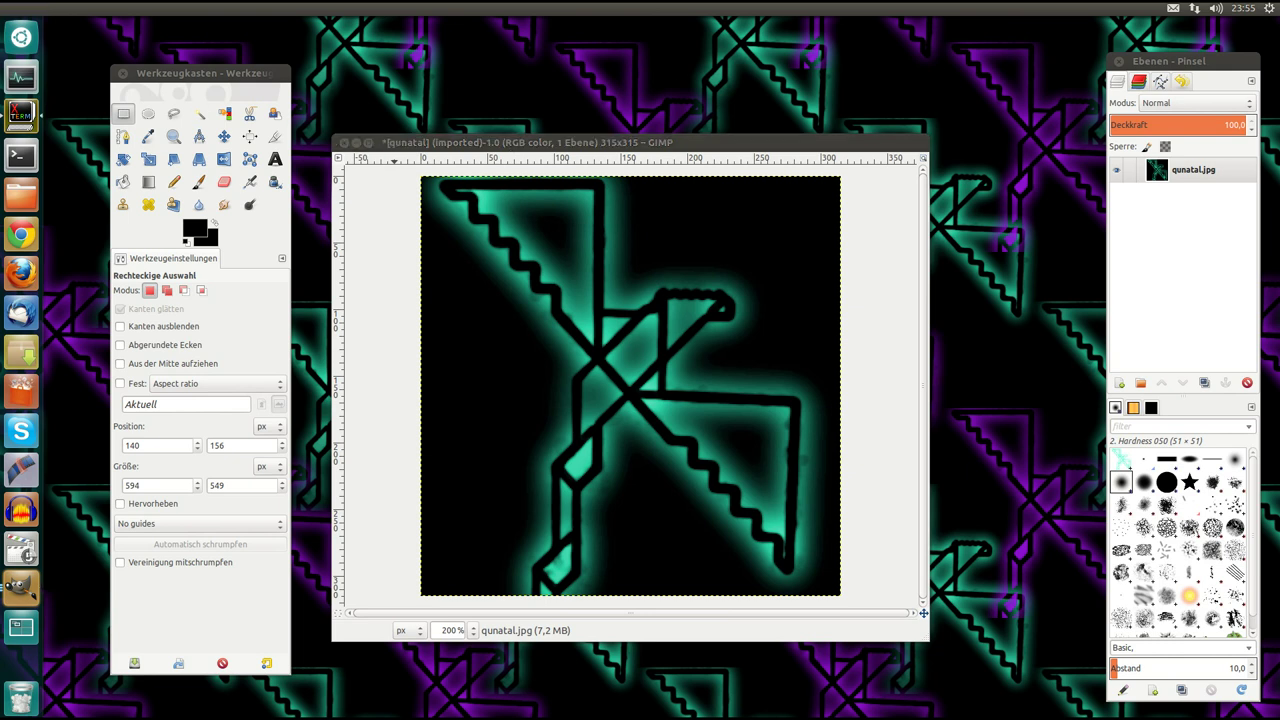